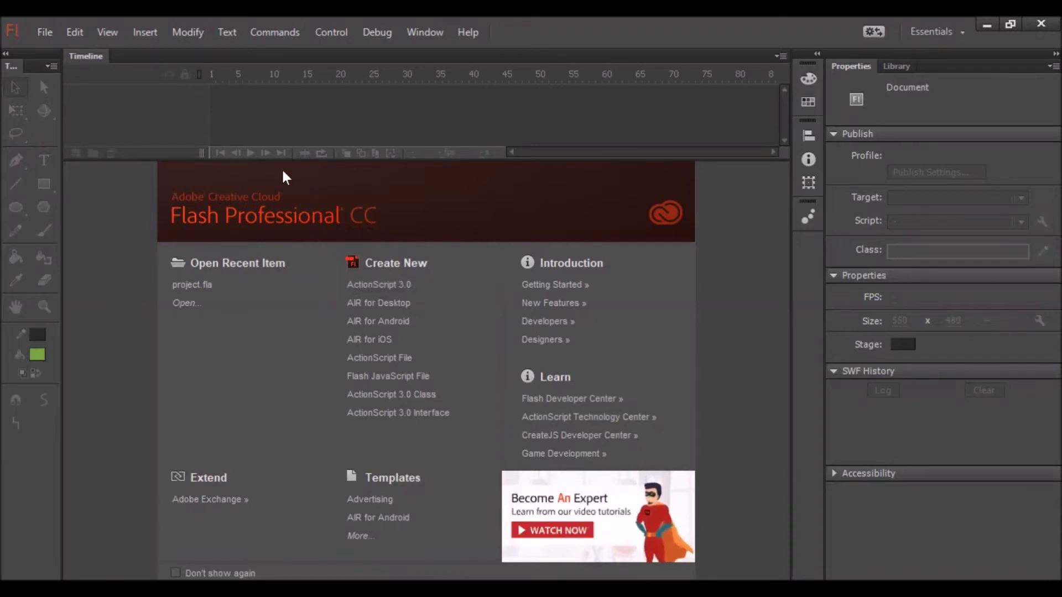
- Create a new ActionScript 3.0 document
click(360, 293)
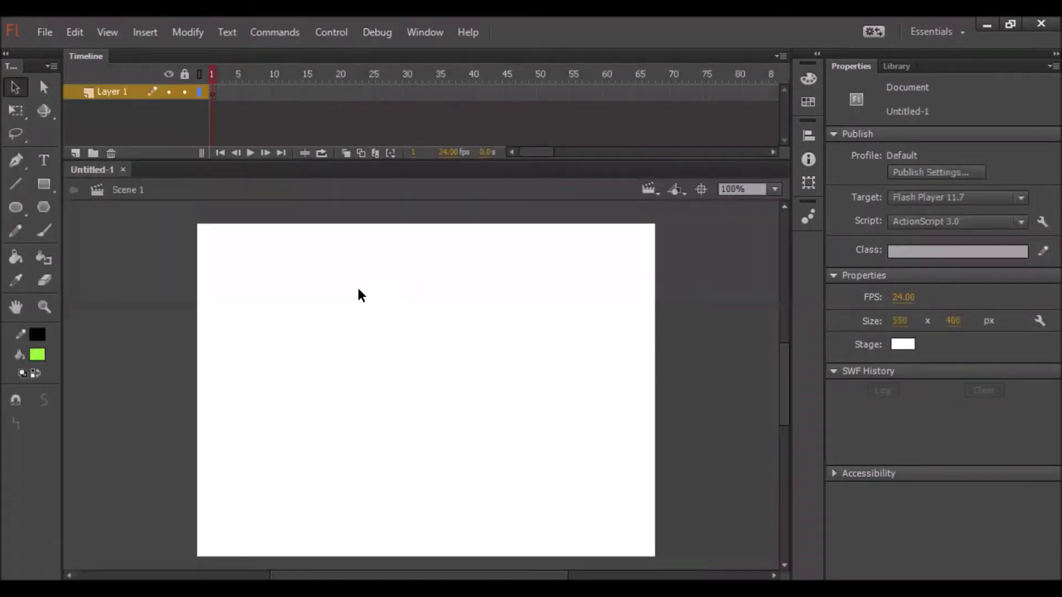
drag(349, 328, 569, 480)
drag(578, 324, 308, 441)
drag(185, 205, 692, 573)
click(776, 189)
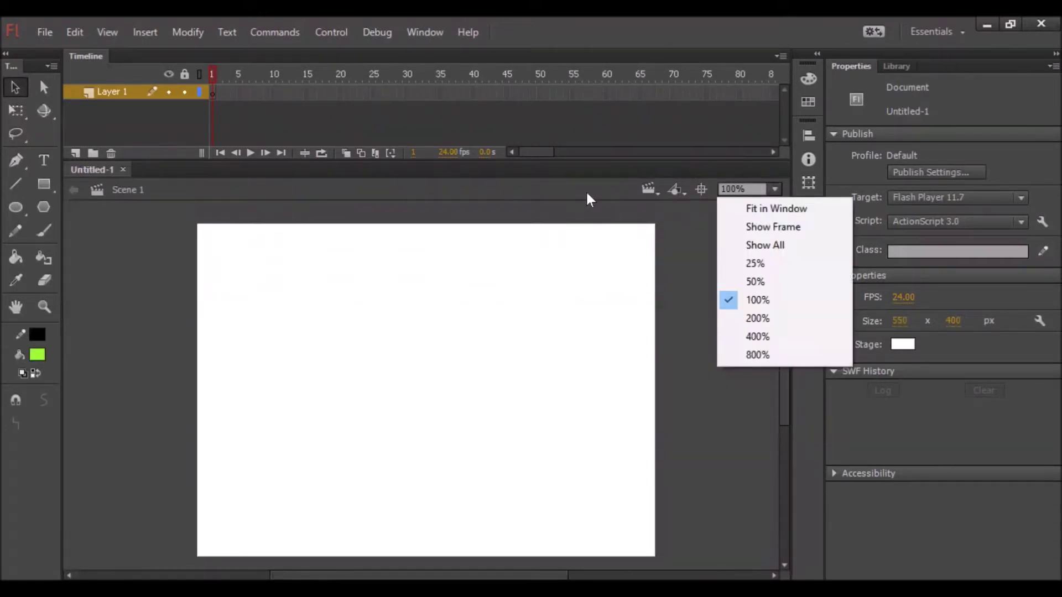
click(593, 277)
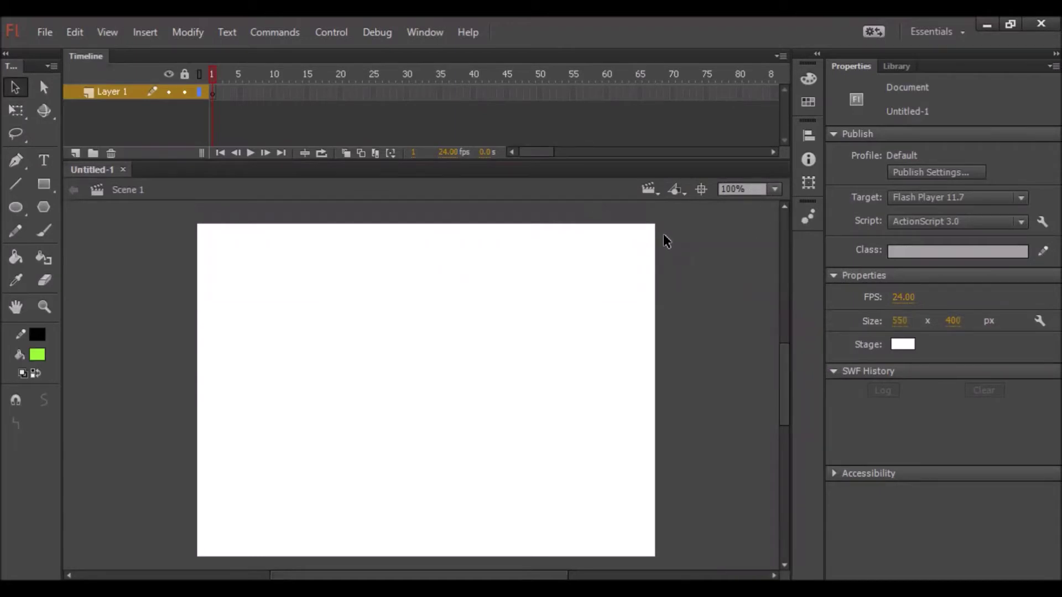
- Set the stage size to 1080 x 720 px and fit the stage in the window
click(900, 322)
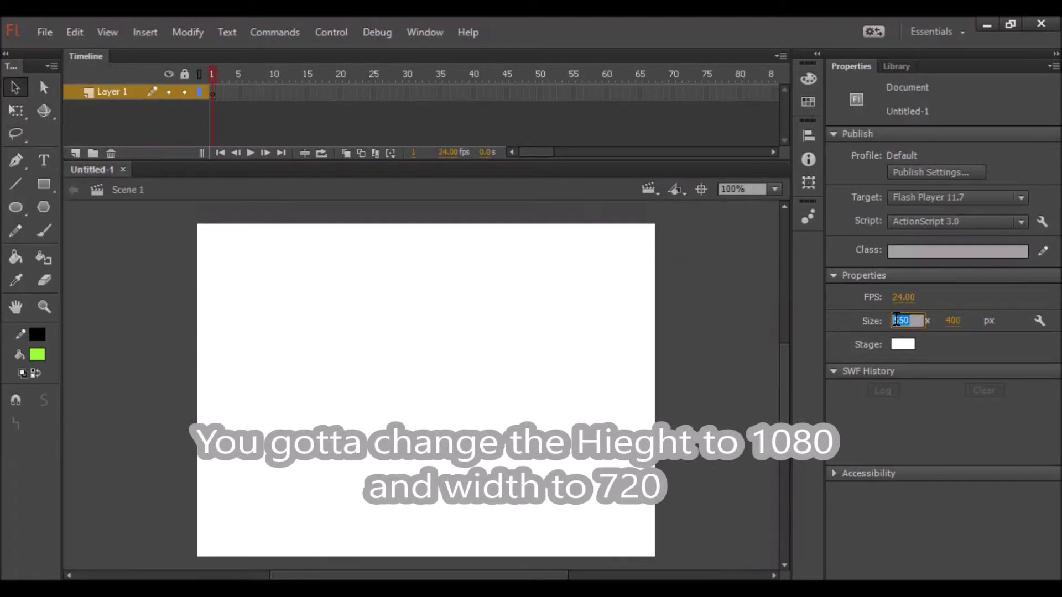
text(1080)
key(Return)
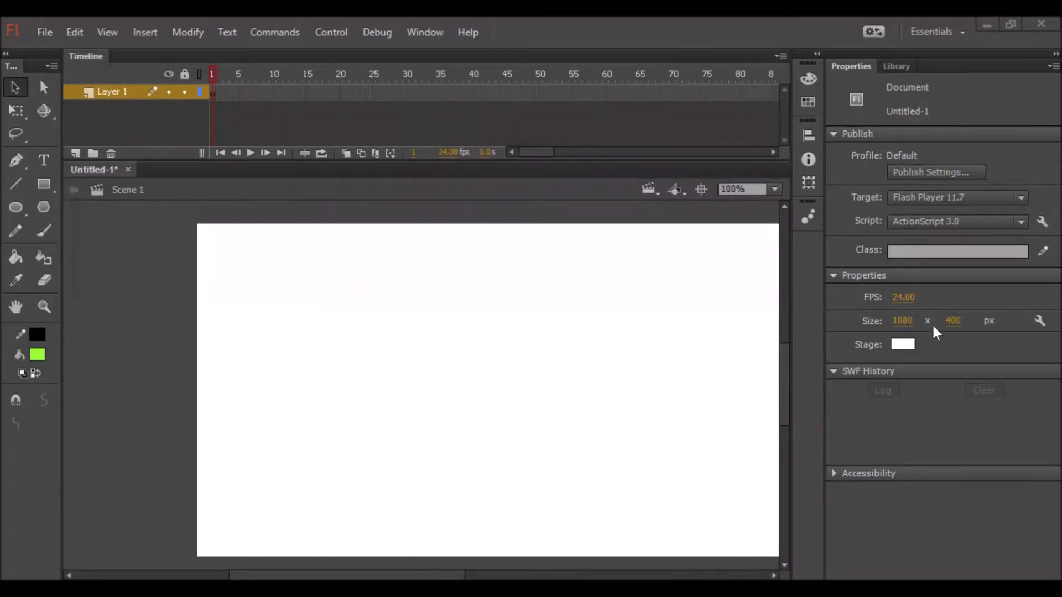
click(964, 318)
text(1920)
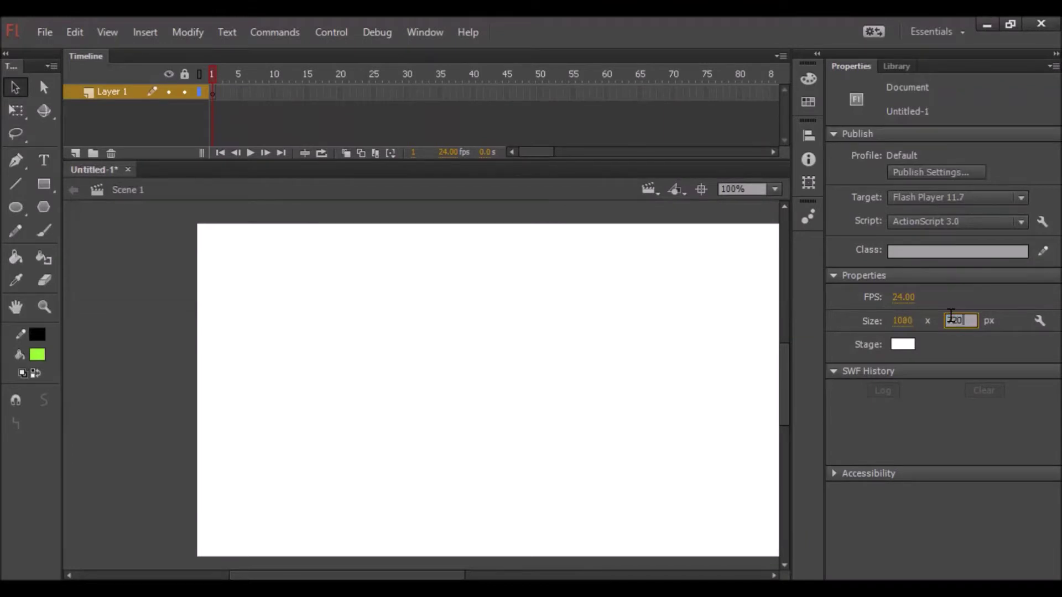
key(Return)
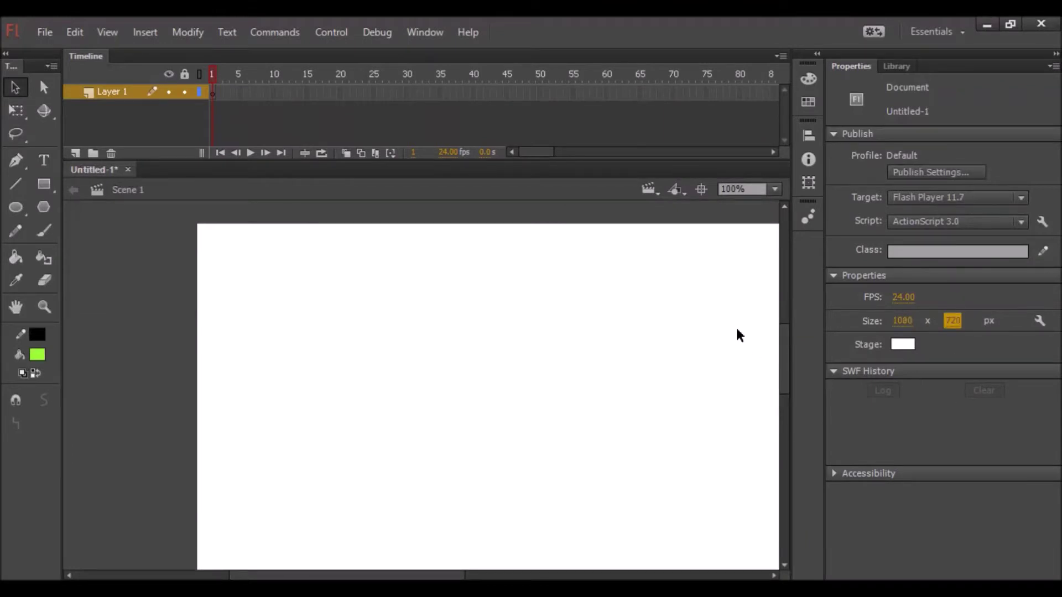
click(568, 465)
click(775, 189)
click(775, 205)
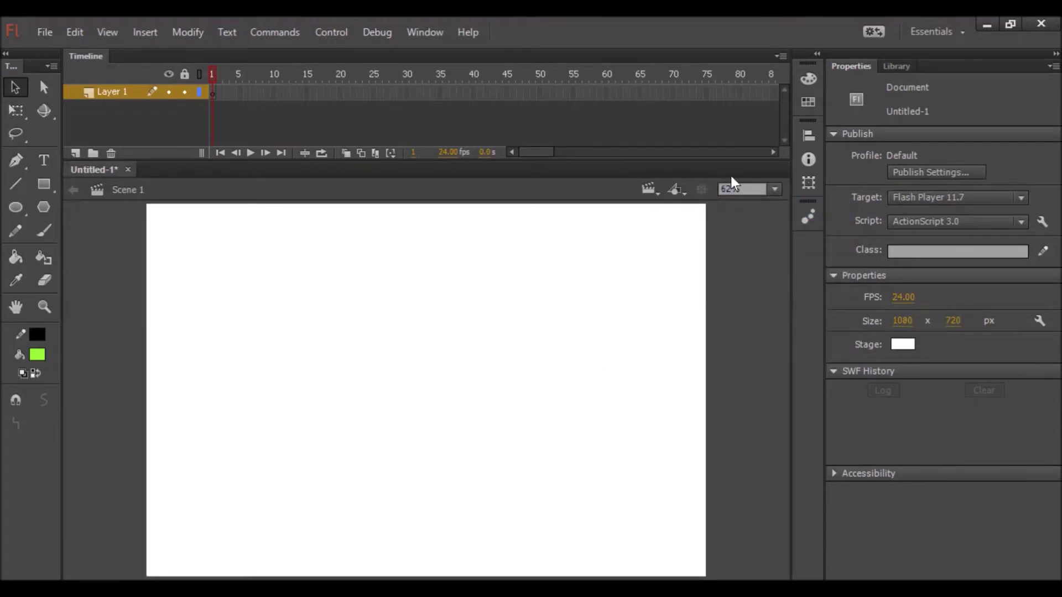
drag(708, 200, 111, 577)
drag(127, 202, 792, 581)
drag(687, 521, 142, 434)
click(216, 93)
right_click(219, 94)
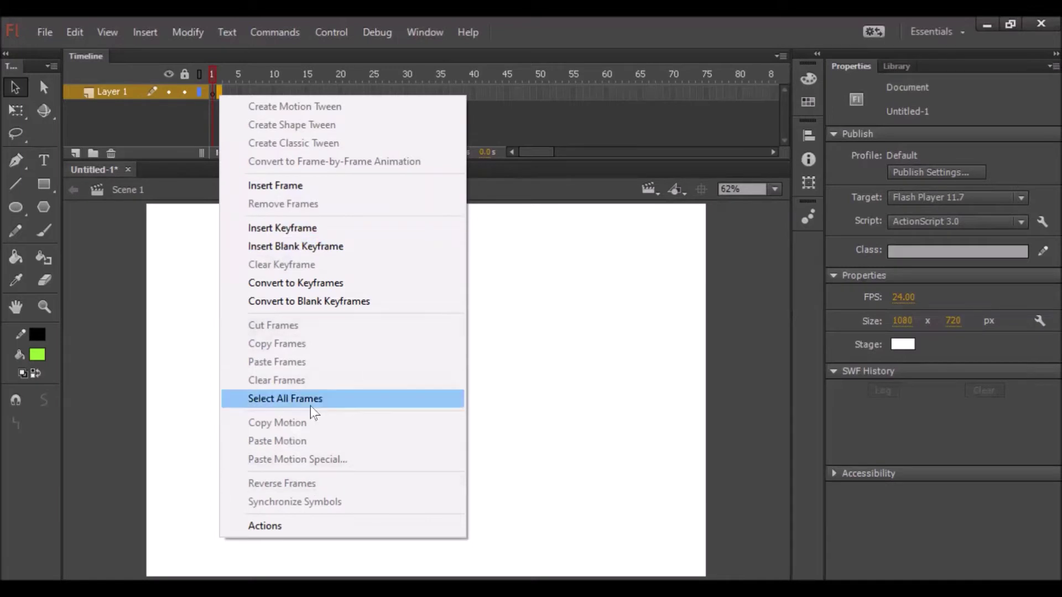
click(206, 270)
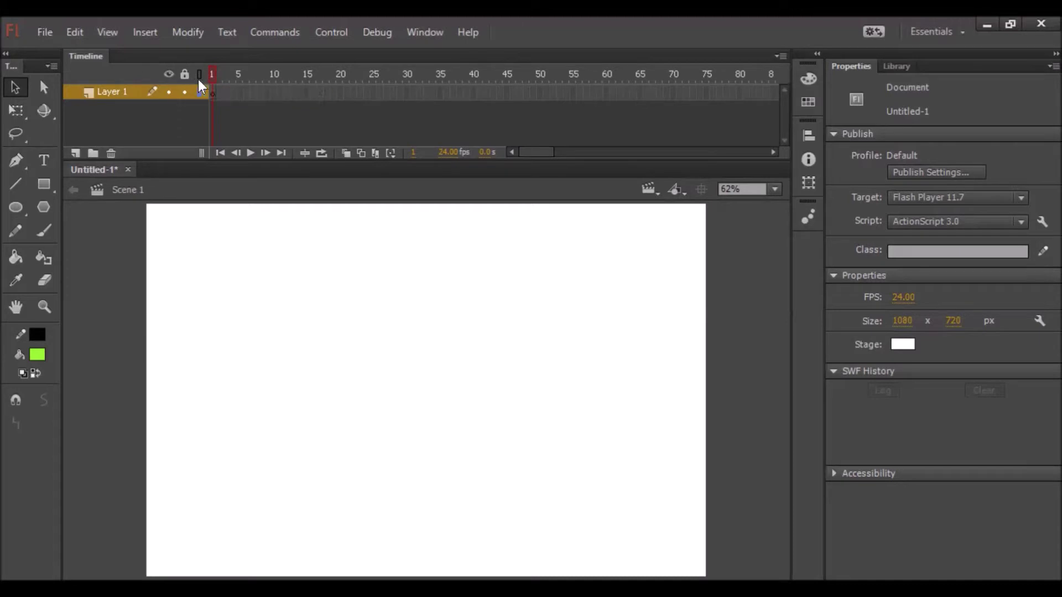
drag(214, 263, 423, 428)
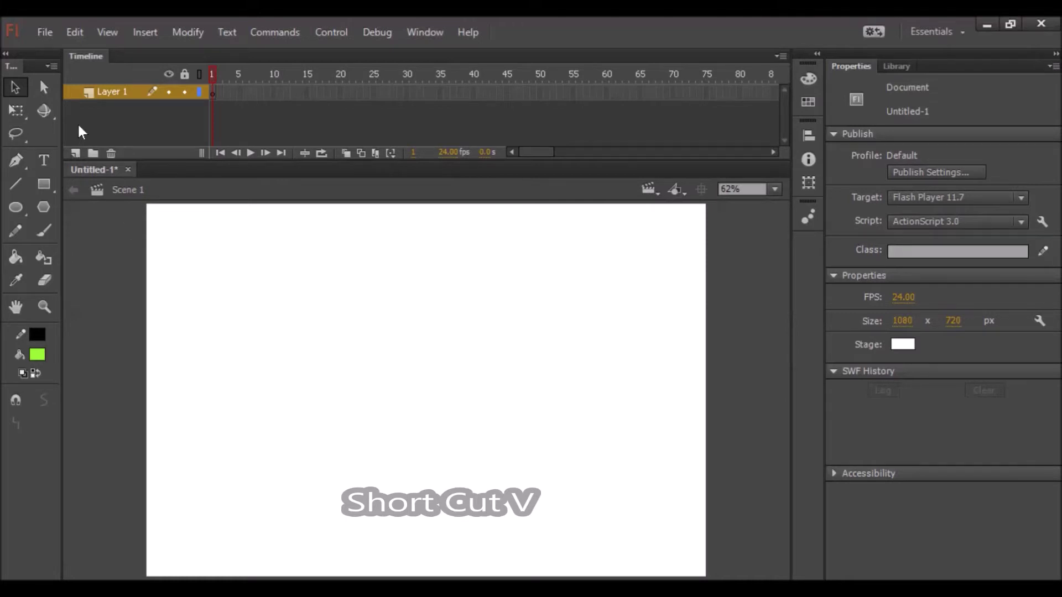
click(44, 87)
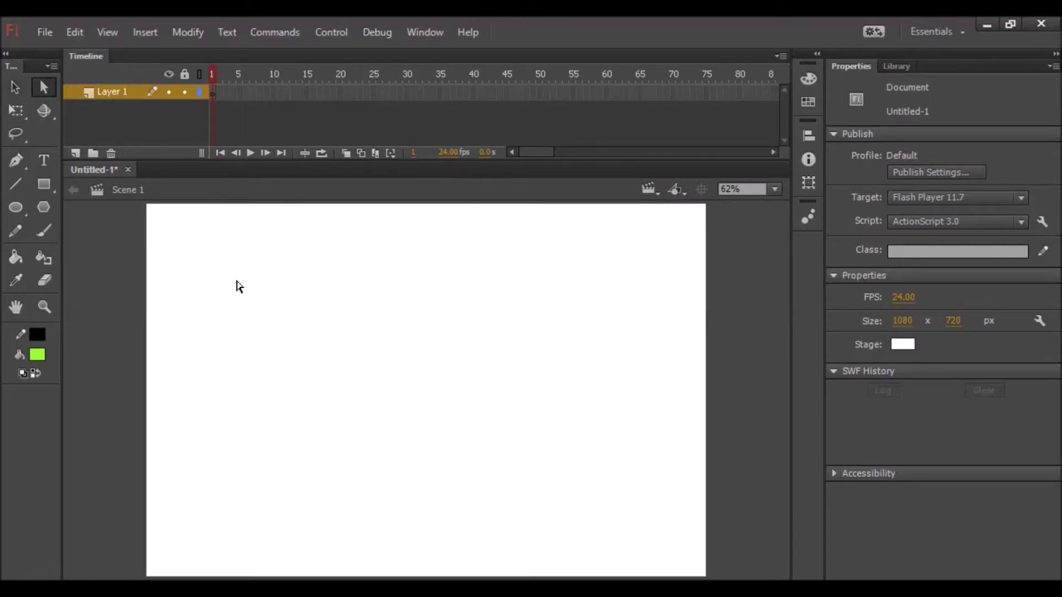
key(a)
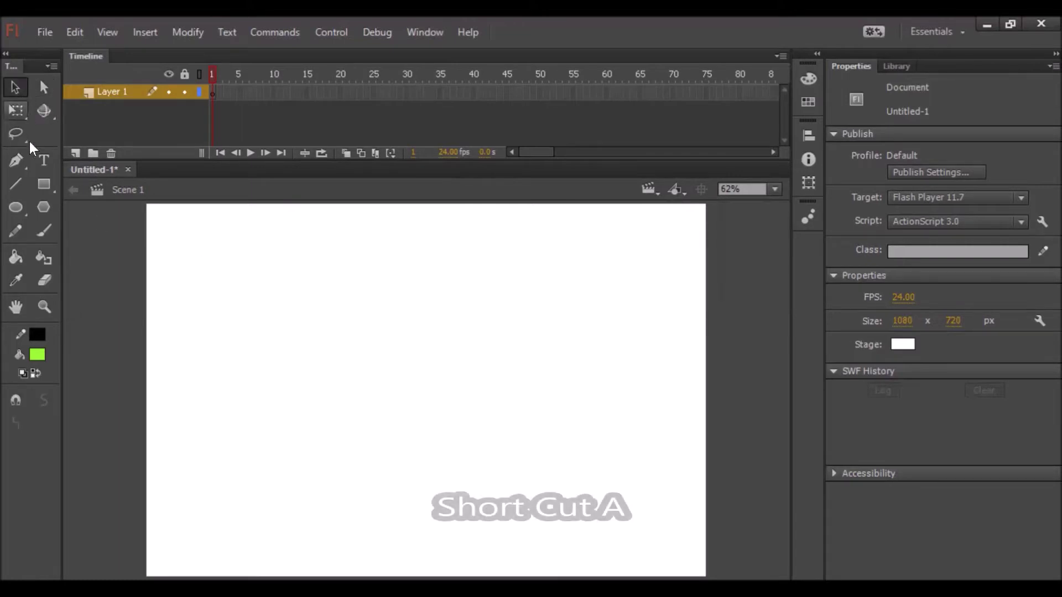
- Draw a green rectangle with a black outline, about 562 x 405 px, near the middle of the stage
click(40, 190)
mouse_move(255, 269)
mouse_down()
mouse_move(417, 436)
mouse_move(505, 485)
mouse_move(544, 477)
mouse_up()
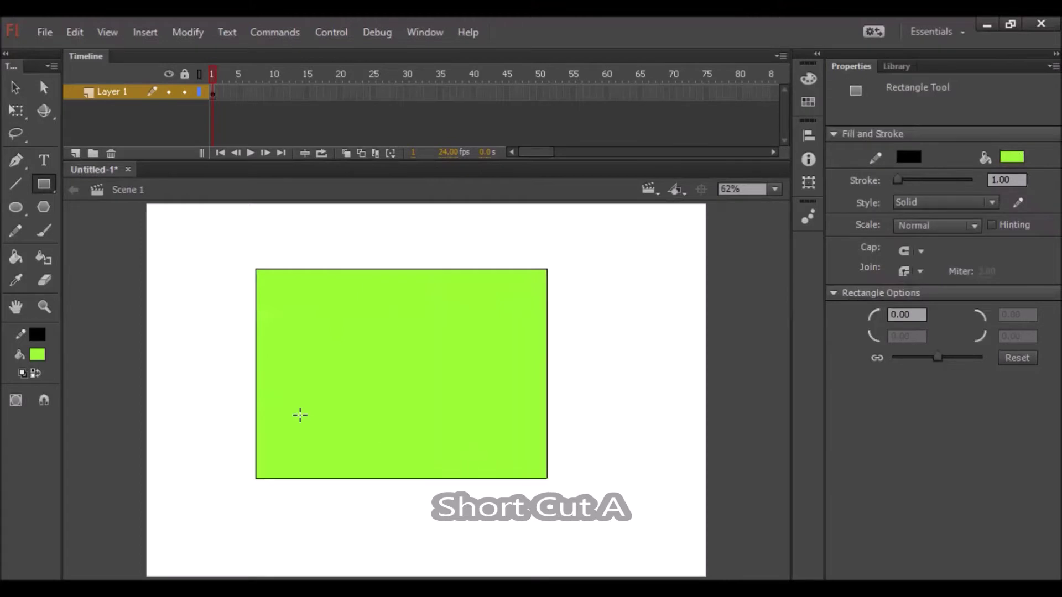
- Select the whole rectangle with its outline and move it around the stage to about X 201, Y 130
key(v)
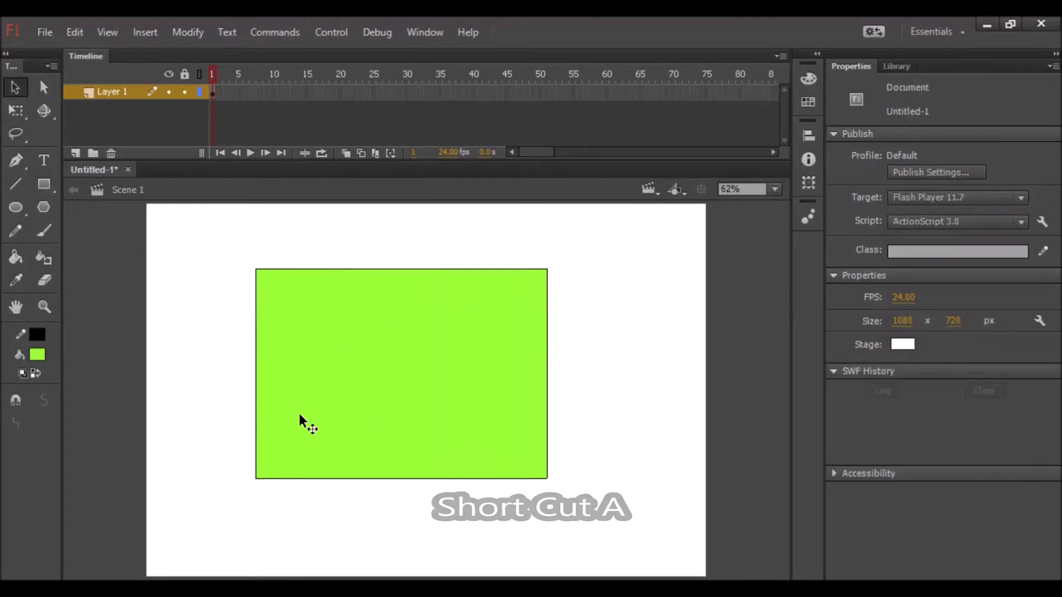
click(299, 416)
drag(216, 250, 634, 532)
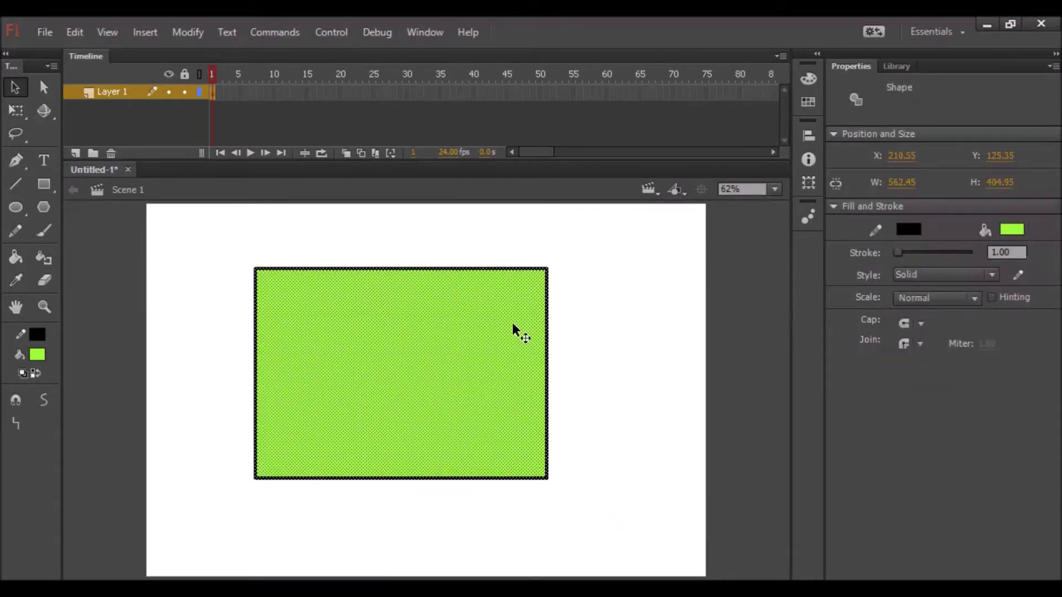
drag(329, 403, 201, 363)
drag(558, 421, 550, 407)
drag(438, 396, 396, 379)
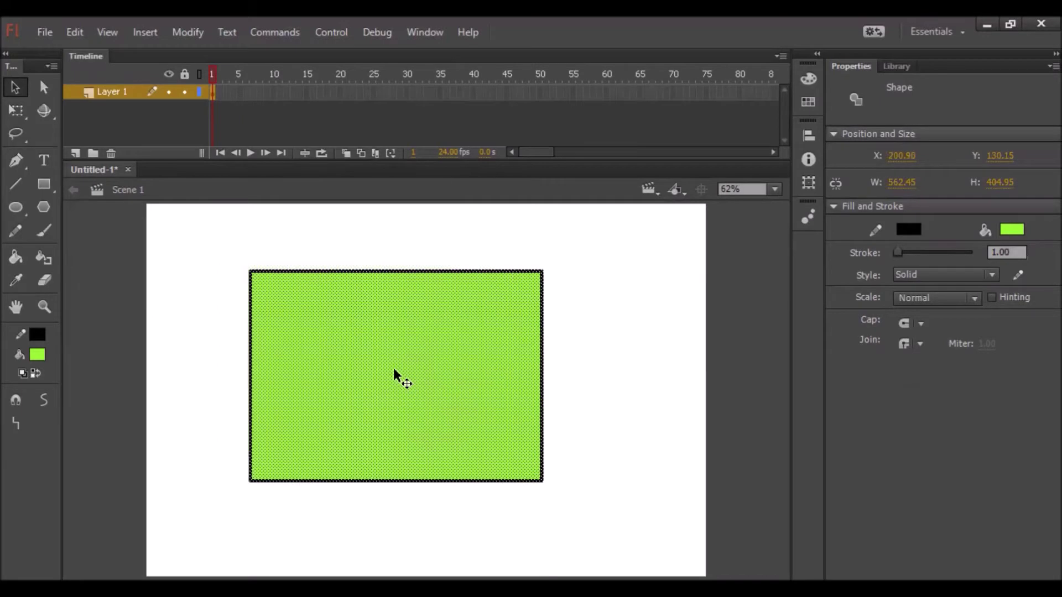
- Practise selecting the rectangle's fill alone and its fill together with the outline, and clear the selection
click(231, 245)
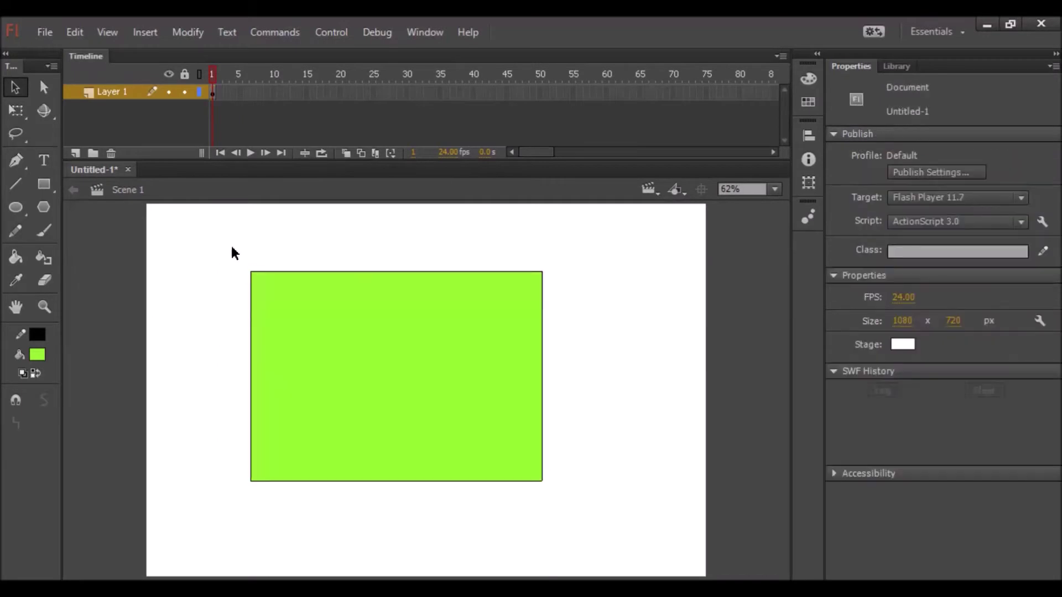
click(329, 323)
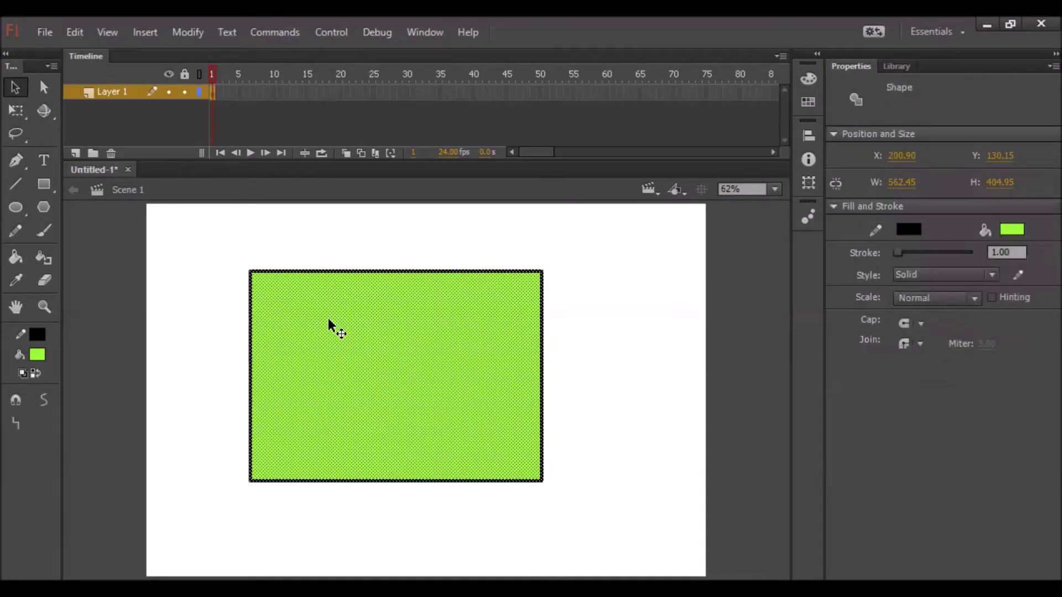
click(209, 271)
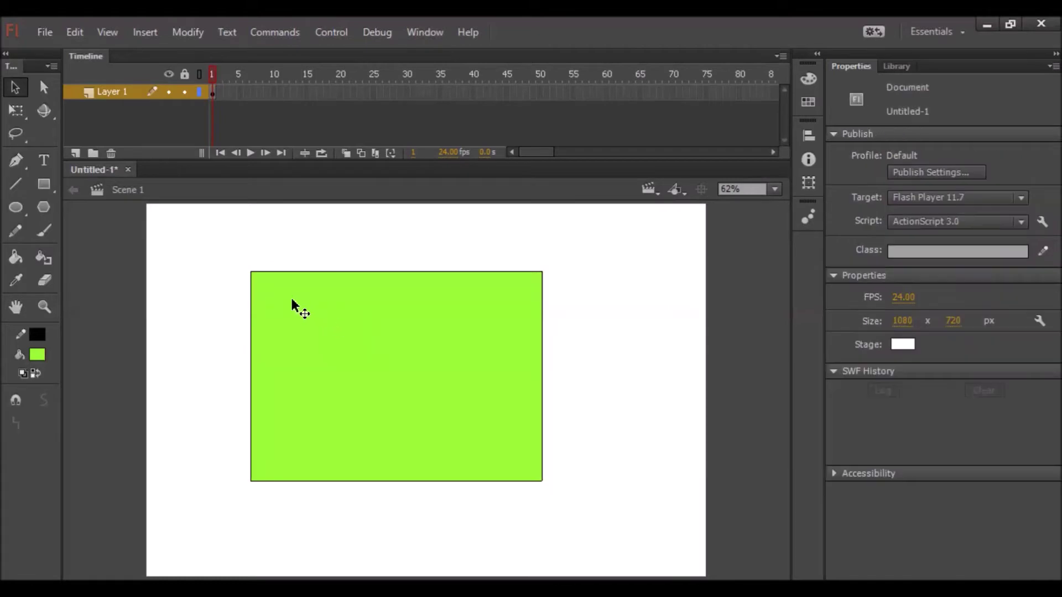
click(292, 300)
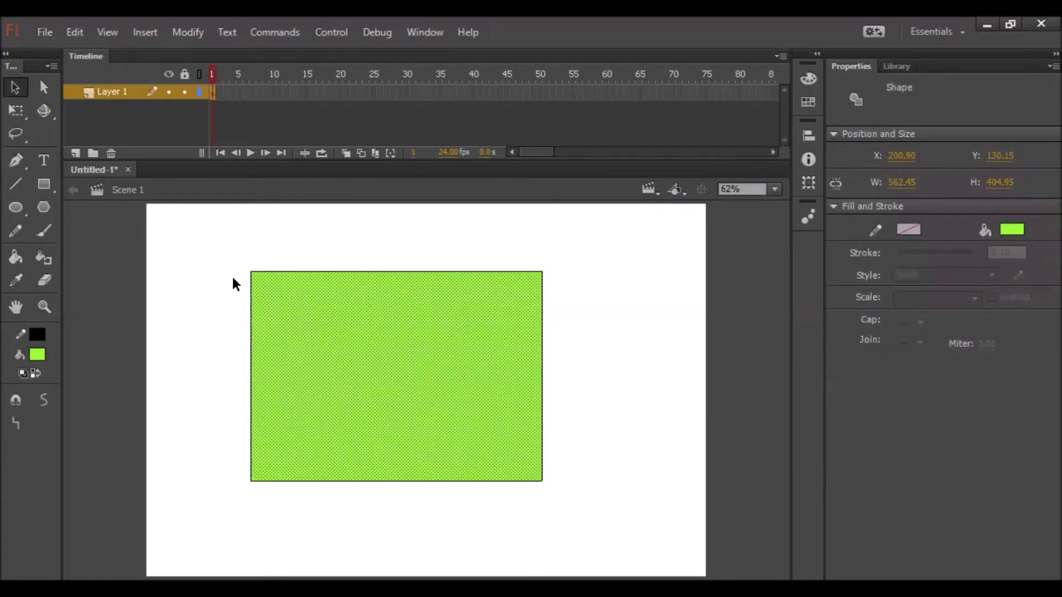
click(209, 289)
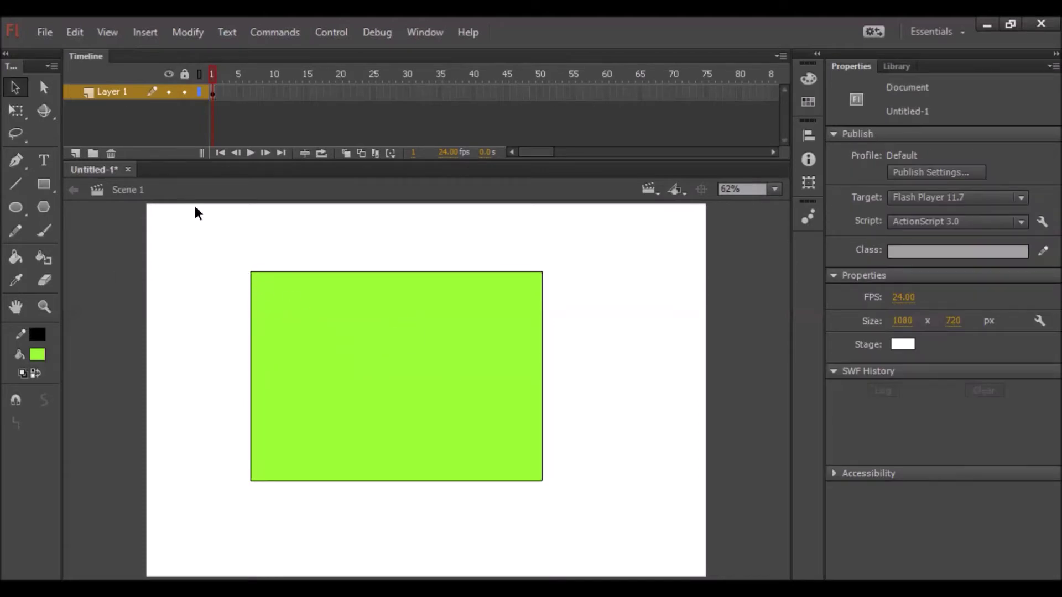
drag(198, 235, 575, 505)
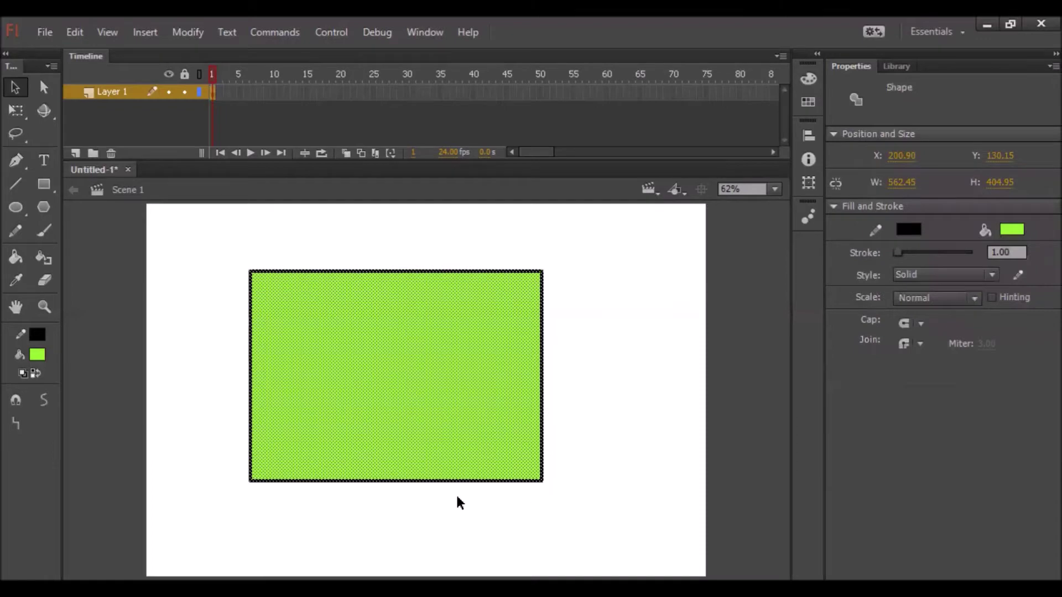
mouse_move(179, 222)
mouse_down()
mouse_move(309, 254)
mouse_move(682, 530)
mouse_up()
click(163, 331)
- Show the rectangle's anchor points with the Subselection tool and move the shape around the stage by its corners and edge
click(44, 87)
drag(505, 374, 659, 508)
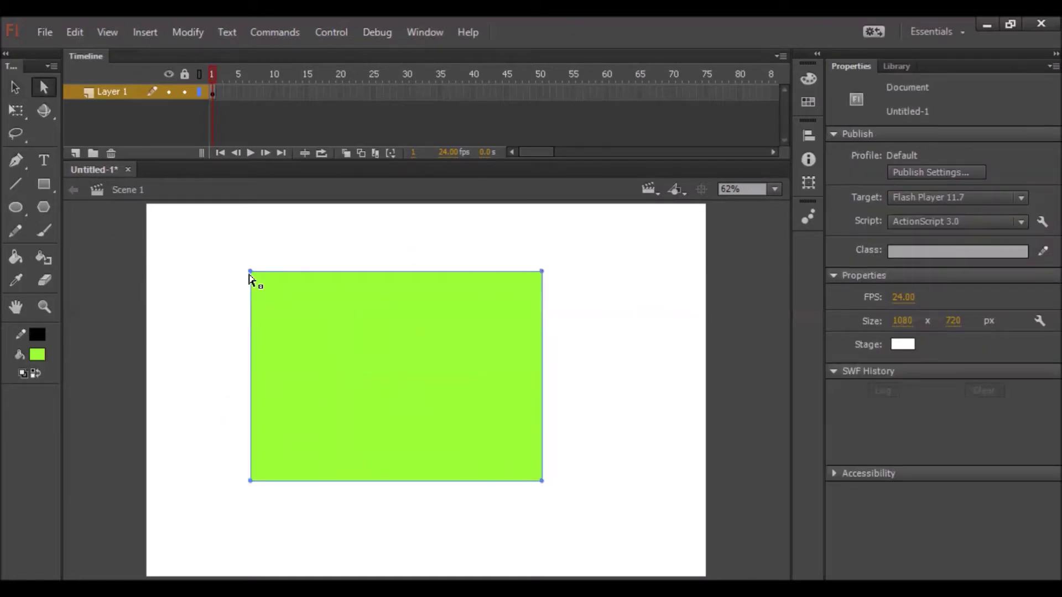
mouse_move(251, 273)
mouse_down()
mouse_move(226, 259)
mouse_move(244, 285)
mouse_up()
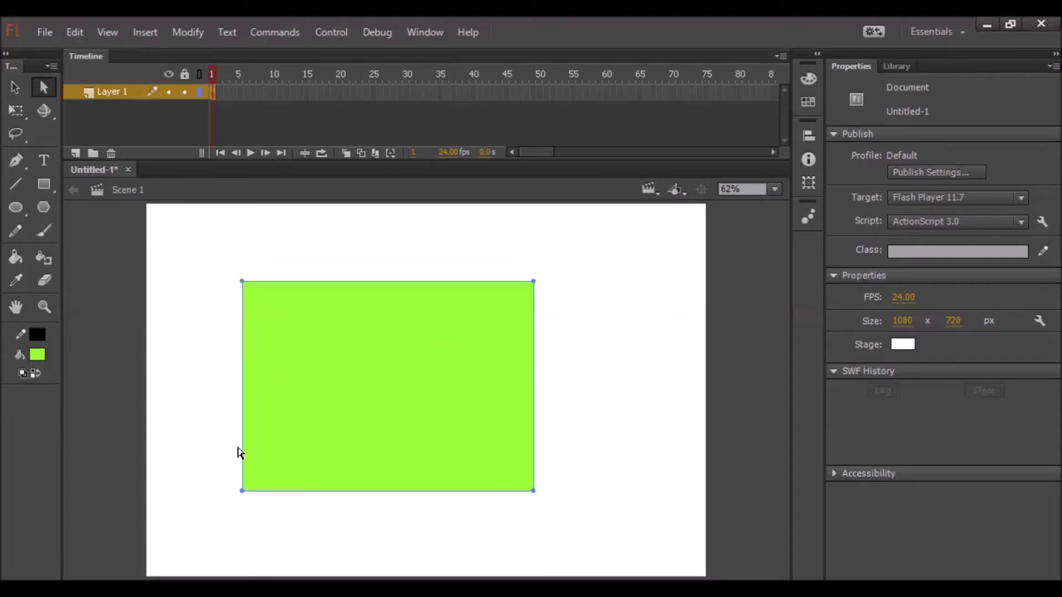
drag(242, 450, 196, 435)
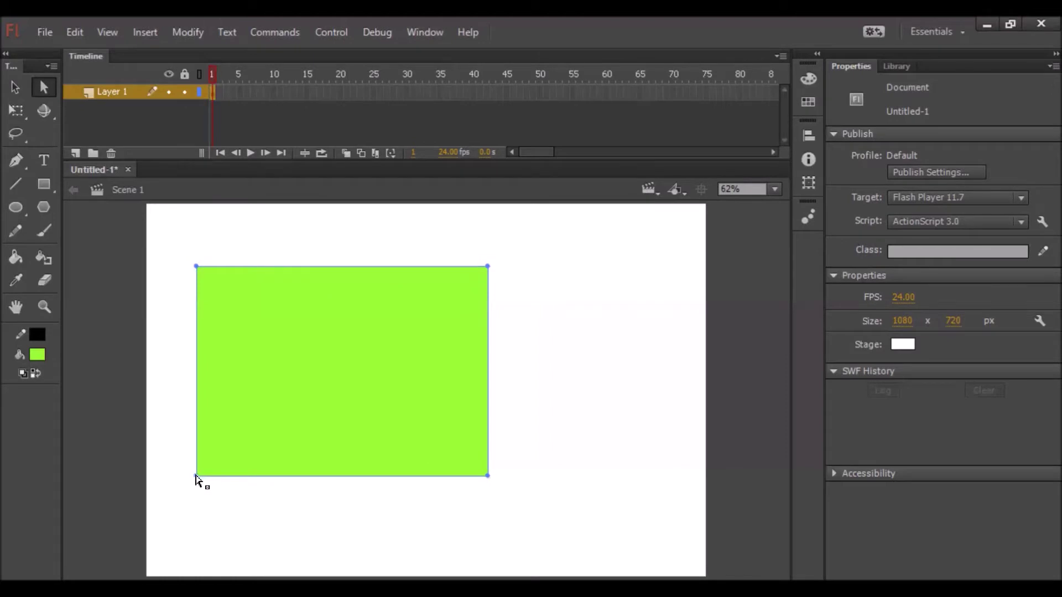
drag(197, 475, 251, 433)
- Delete the rectangle and its leftover top edge to clear the stage
drag(214, 253, 512, 505)
key(Delete)
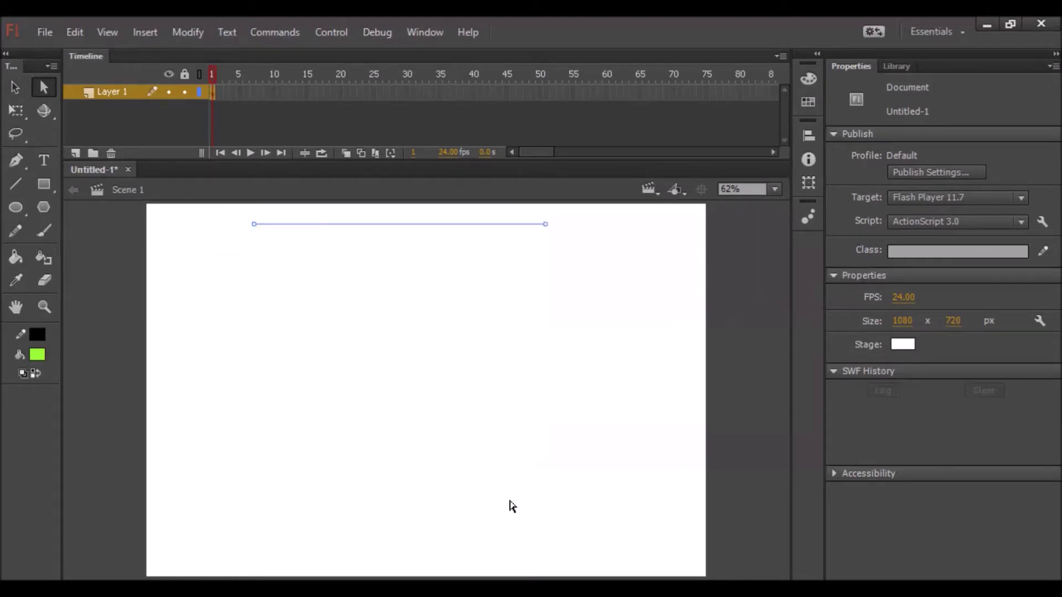
click(280, 245)
drag(243, 213, 778, 279)
key(Delete)
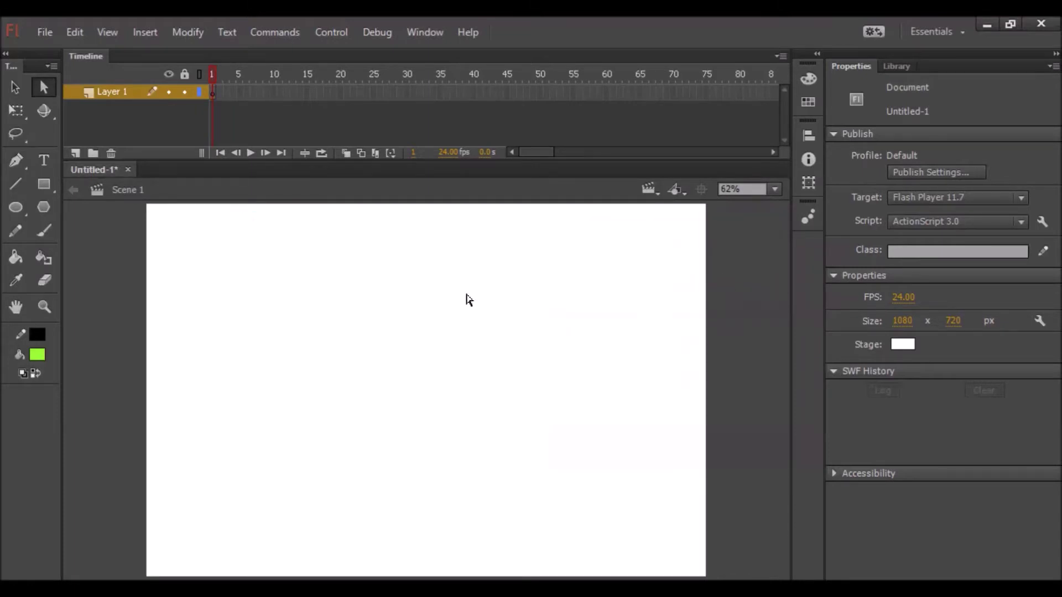
- Paint a simple green smiley face with the Brush tool in the upper left part of the stage
click(49, 232)
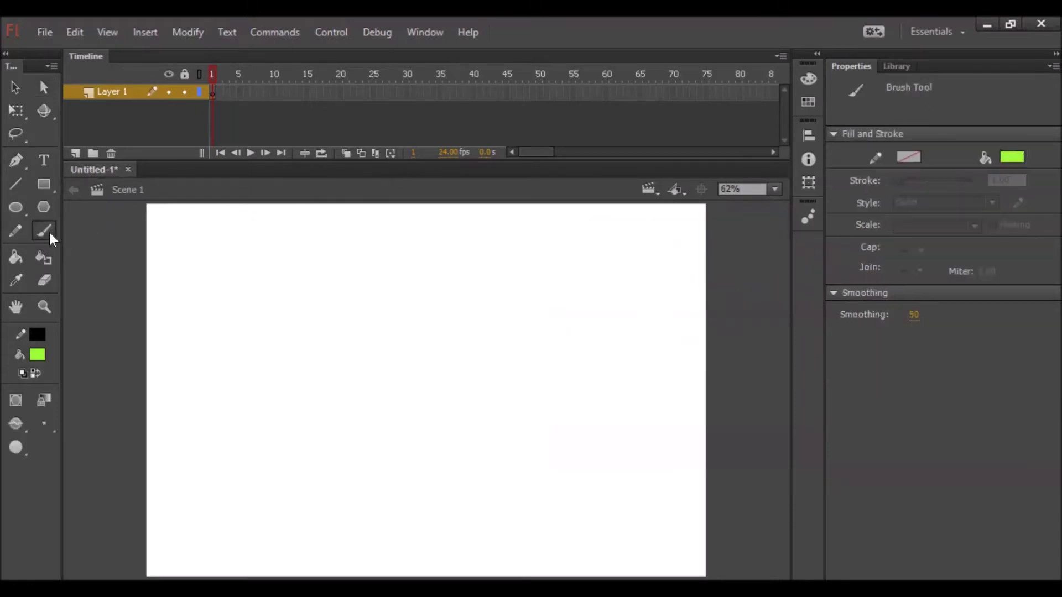
mouse_move(344, 291)
mouse_down()
mouse_move(306, 292)
mouse_move(294, 307)
mouse_move(281, 340)
mouse_move(292, 391)
mouse_move(343, 399)
mouse_move(390, 336)
mouse_move(369, 311)
mouse_move(325, 290)
mouse_move(324, 344)
mouse_move(337, 350)
mouse_move(300, 347)
mouse_move(314, 368)
mouse_move(341, 376)
mouse_move(368, 361)
mouse_move(368, 339)
mouse_up()
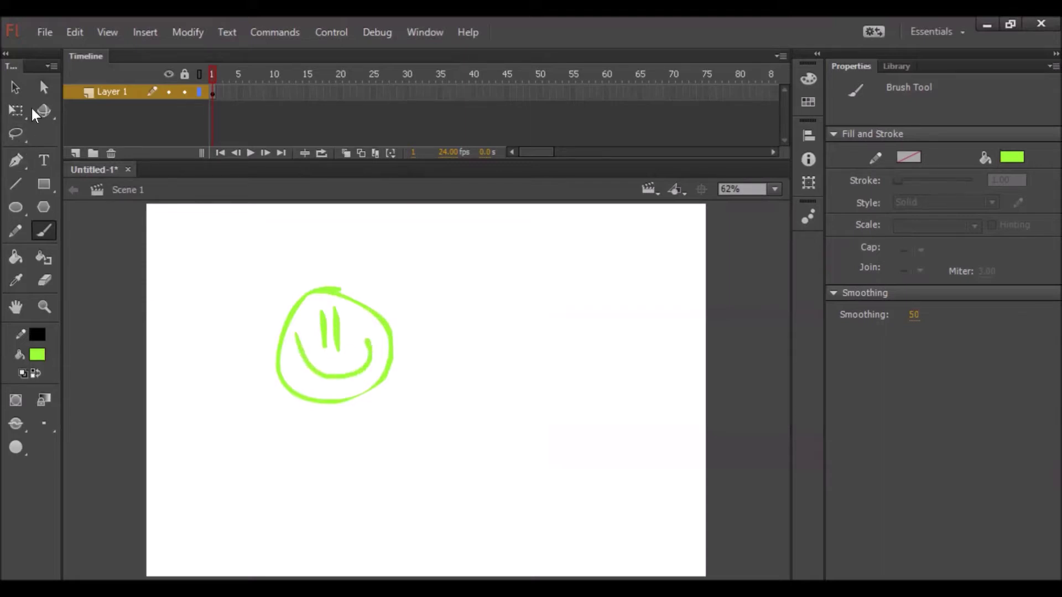
- Practise selecting the whole smiley and single parts of it with the Selection tool, and clear the selection
click(14, 86)
mouse_move(218, 252)
mouse_down()
mouse_move(481, 450)
mouse_move(478, 437)
mouse_up()
click(329, 355)
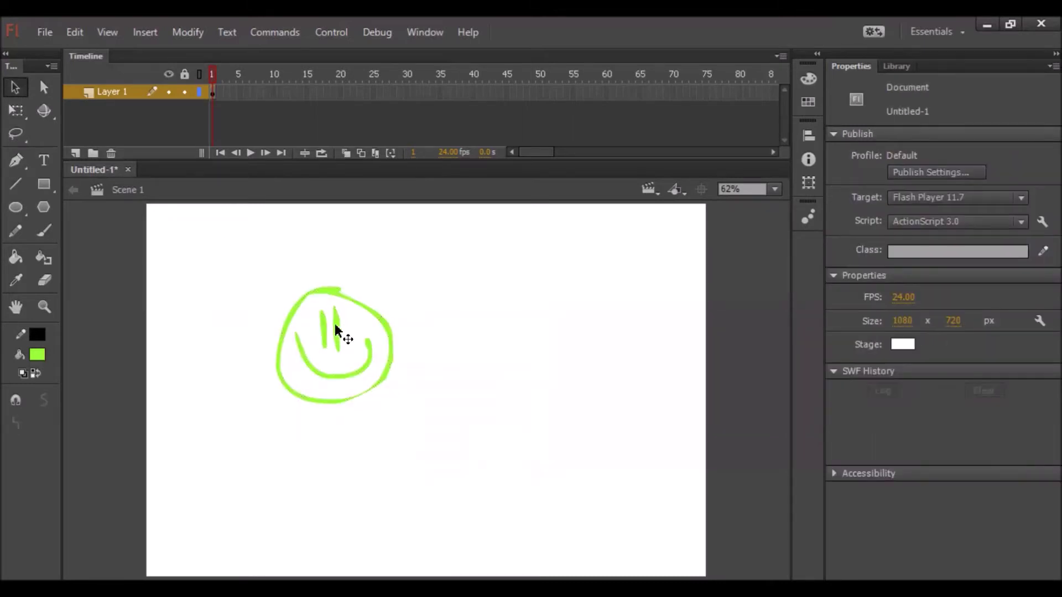
click(337, 332)
click(360, 329)
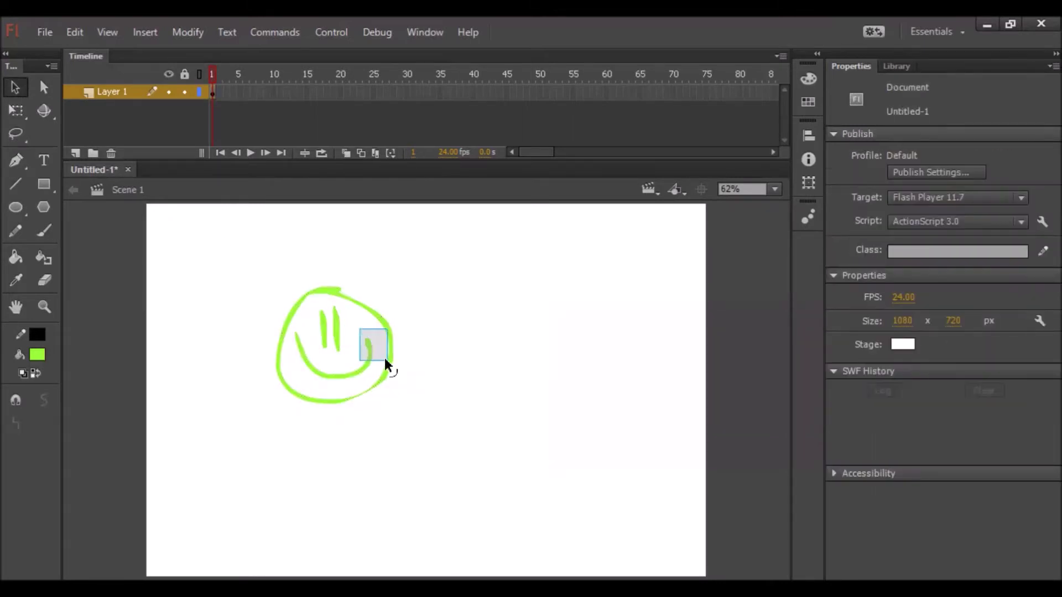
drag(385, 361, 394, 358)
click(287, 310)
- Select all of the smiley's anchor points with the Subselection tool and move the drawing slightly to the right
click(44, 87)
mouse_move(237, 261)
mouse_down()
mouse_move(373, 315)
mouse_move(463, 394)
mouse_move(465, 408)
mouse_up()
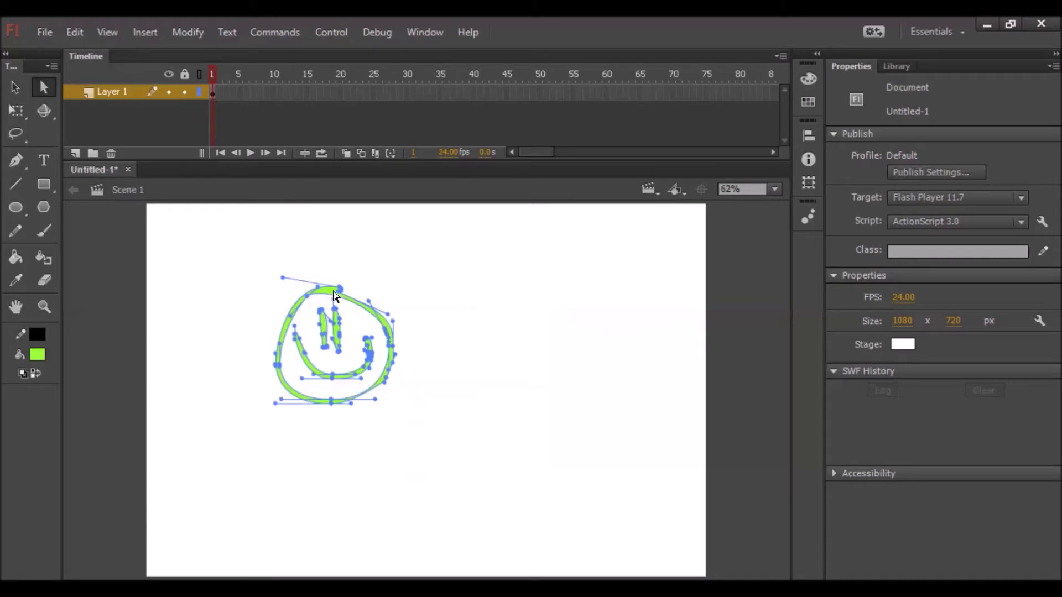
drag(339, 290, 359, 252)
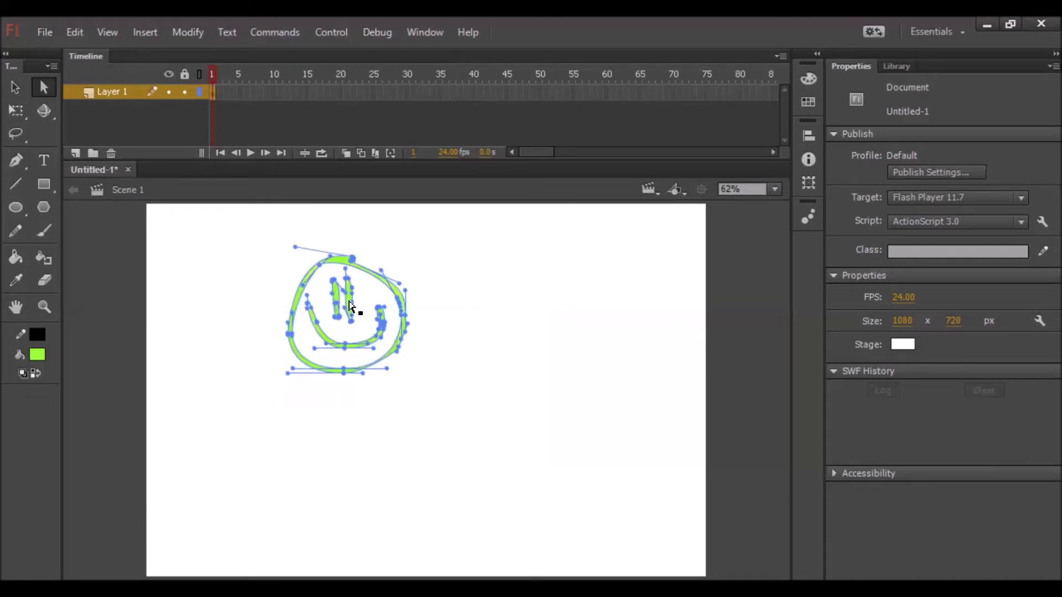
drag(360, 308, 364, 361)
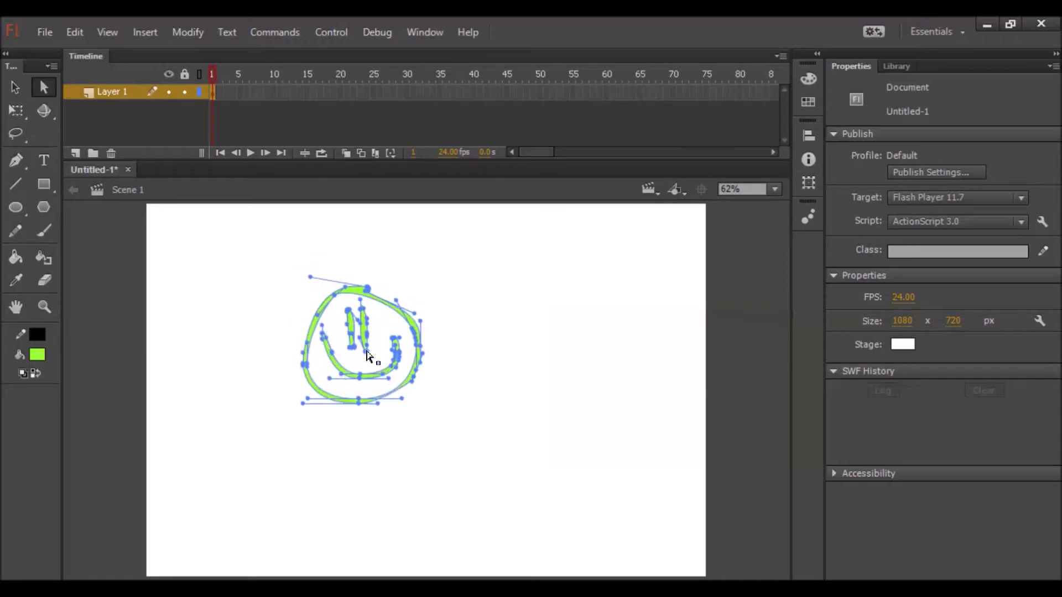
- Try to reshape the smiley's outer ring by pulling a curve handle outward at its upper right edge, and undo the distortion
click(364, 360)
drag(293, 289, 530, 477)
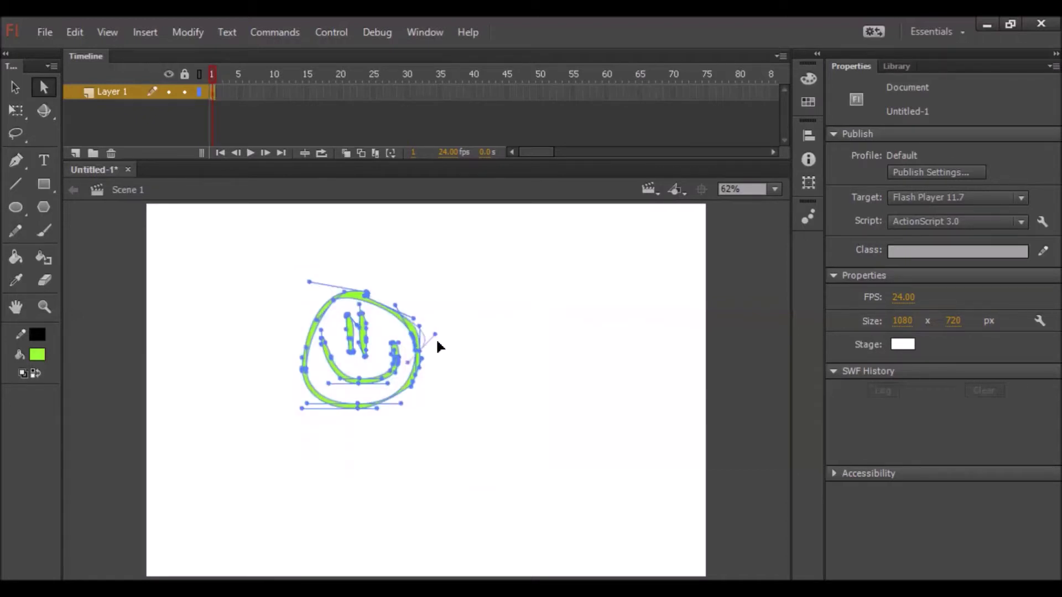
drag(378, 394, 479, 291)
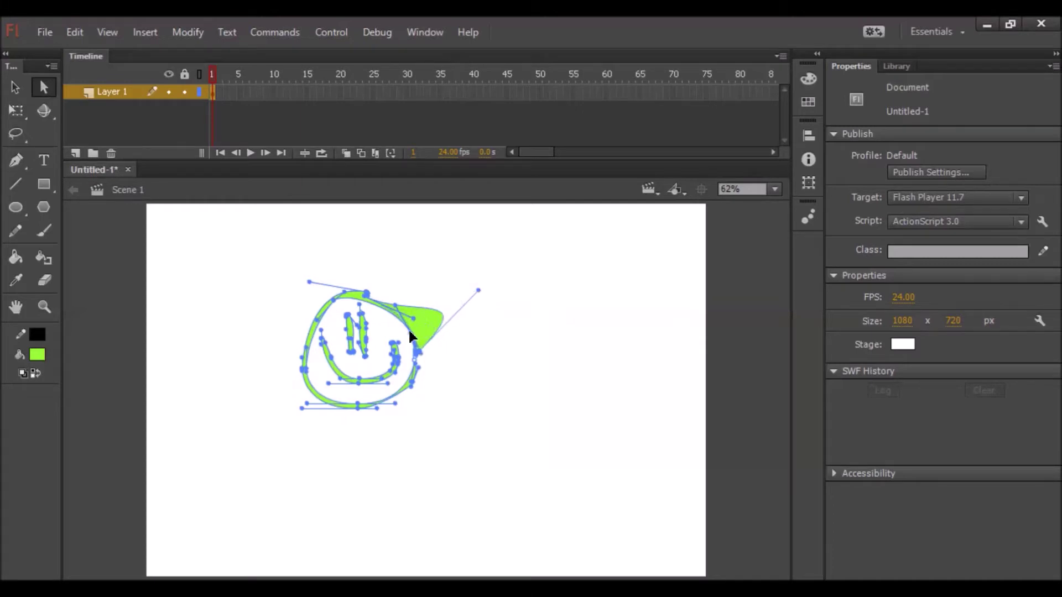
key(ctrl+z)
- Select all of the smiley's anchor points with the Subselection tool and delete the drawing
click(446, 370)
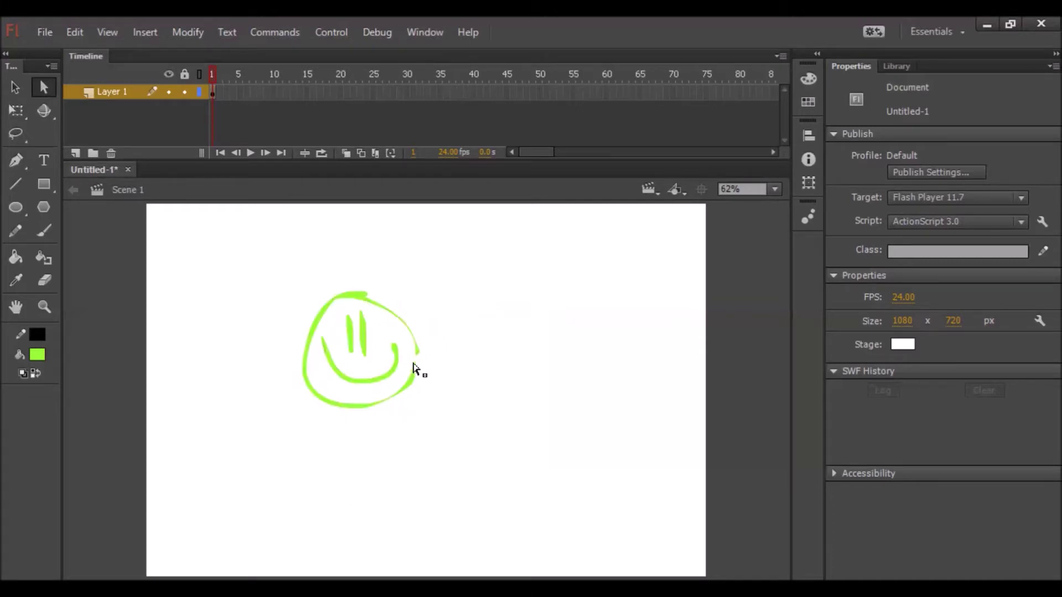
drag(268, 258, 436, 450)
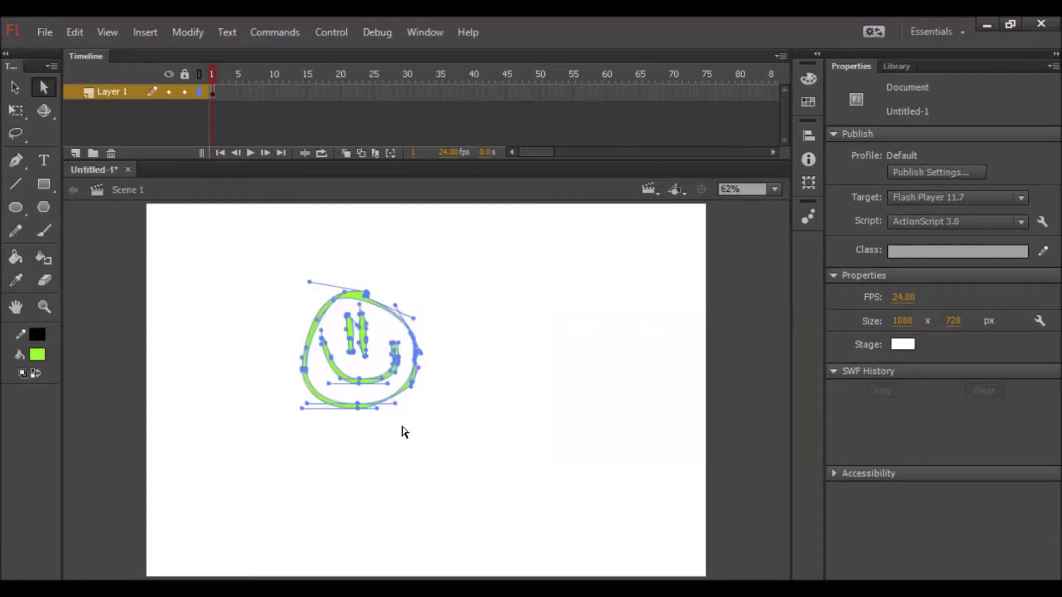
key(Delete)
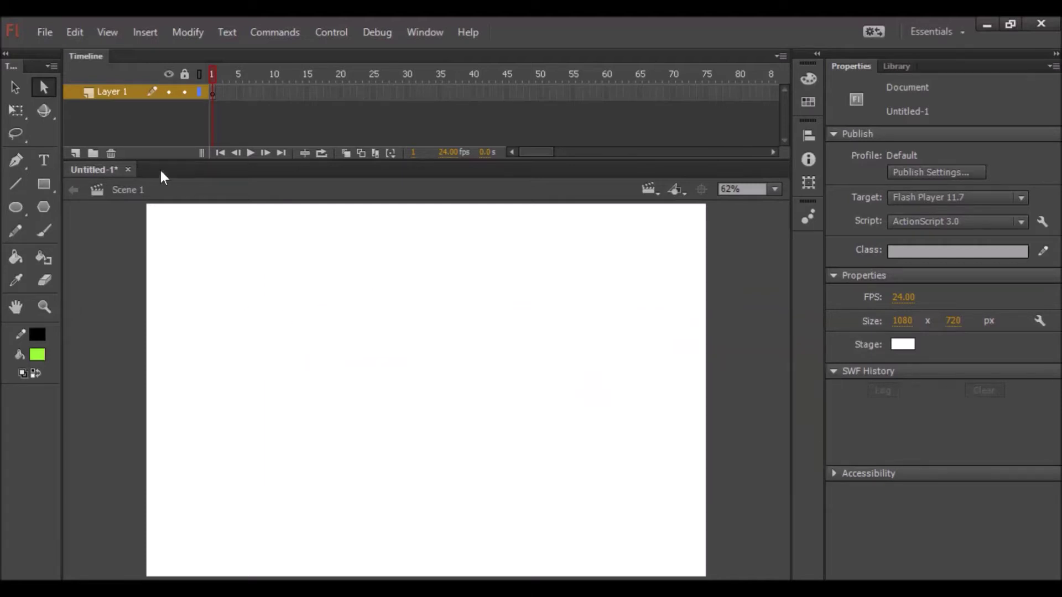
click(21, 111)
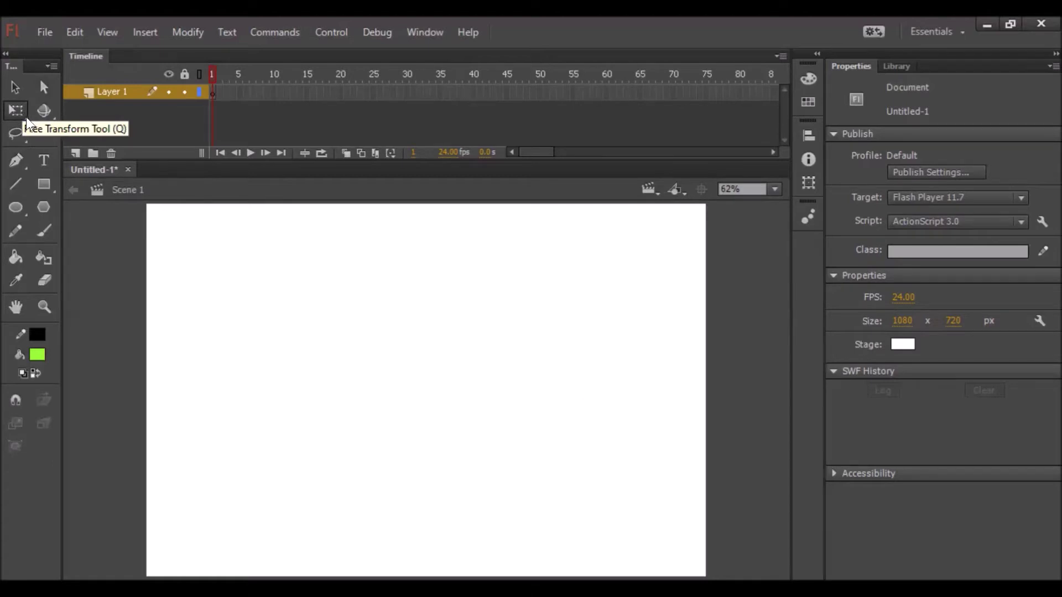
click(25, 117)
click(65, 128)
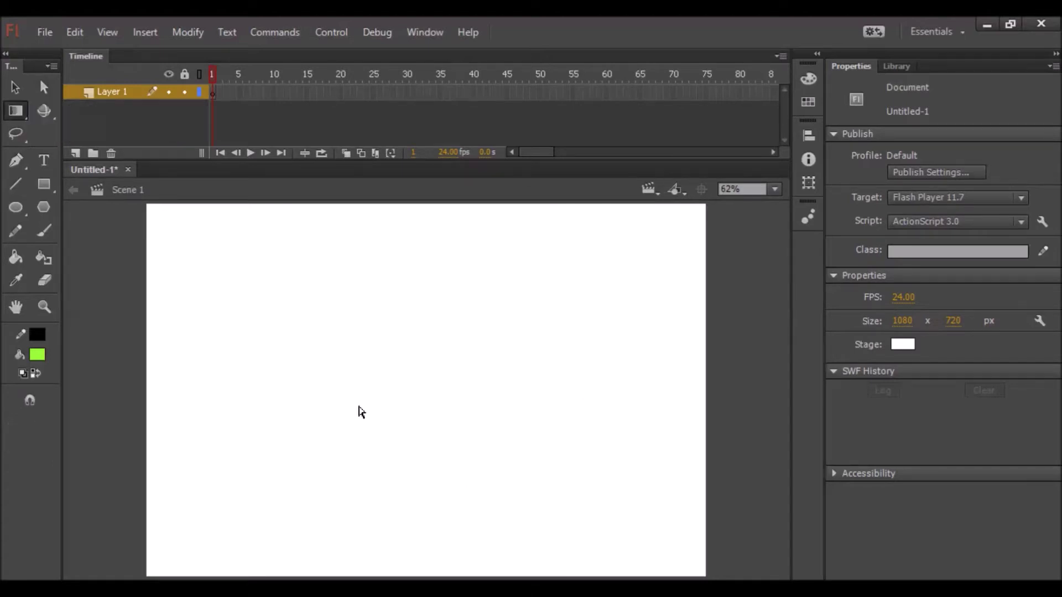
click(21, 115)
click(55, 114)
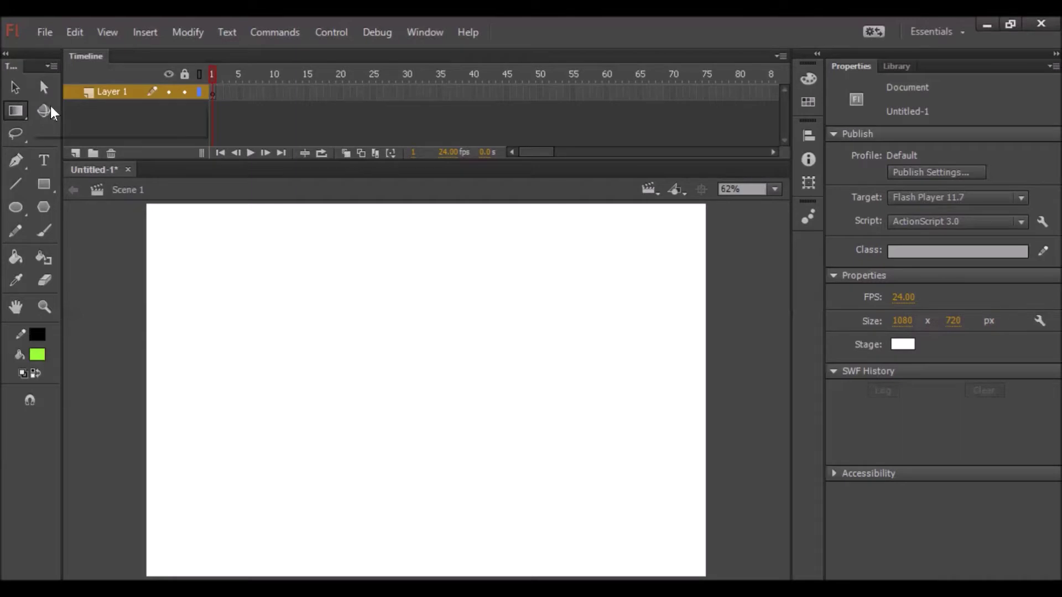
- Try the Oval tool by drawing a large green oval on the left half of the stage, and undo it
click(15, 207)
drag(160, 248, 403, 437)
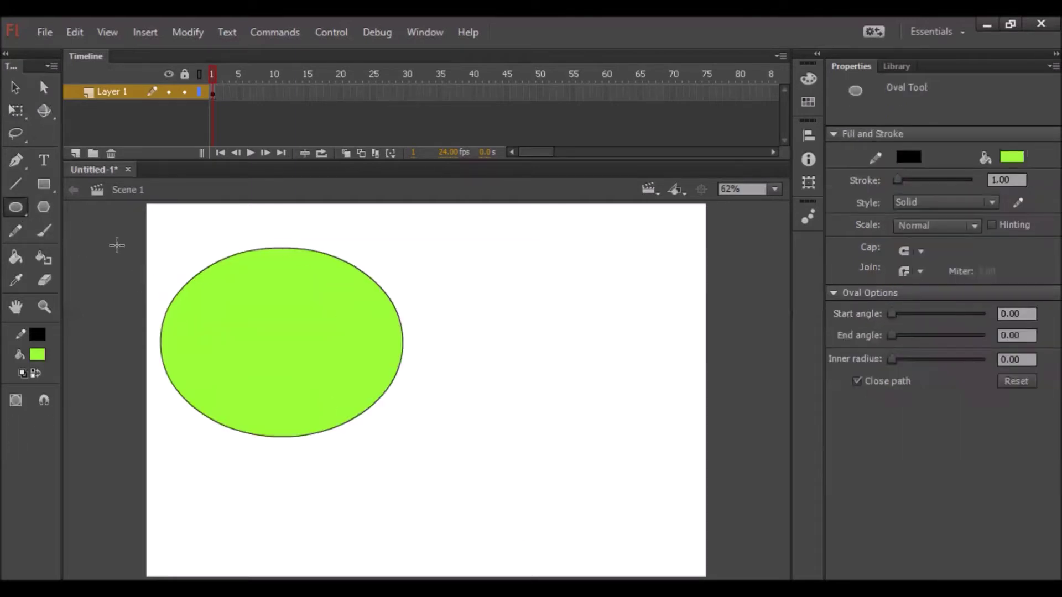
key(ctrl+z)
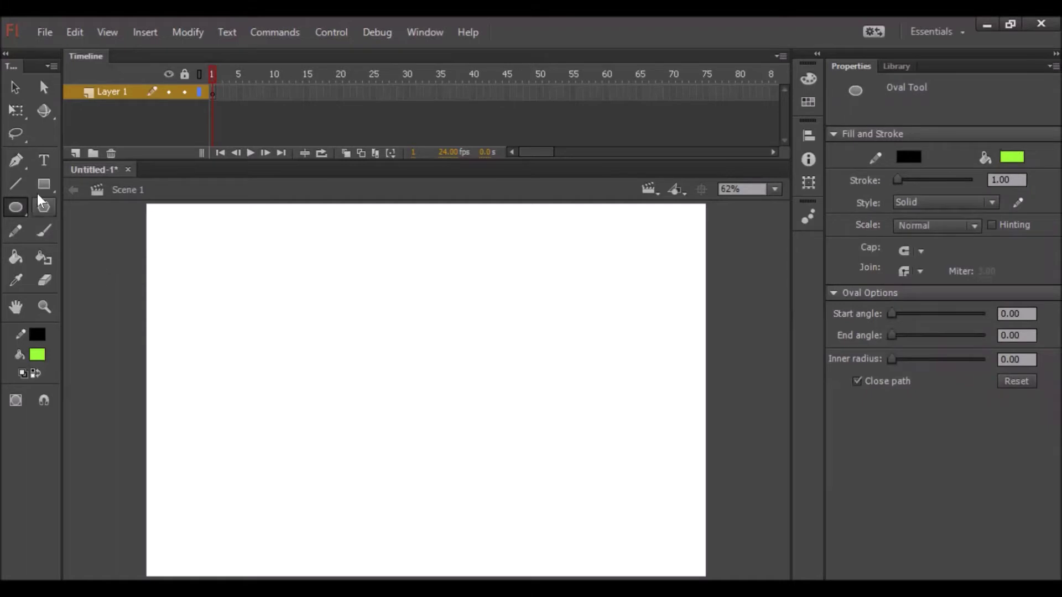
click(42, 233)
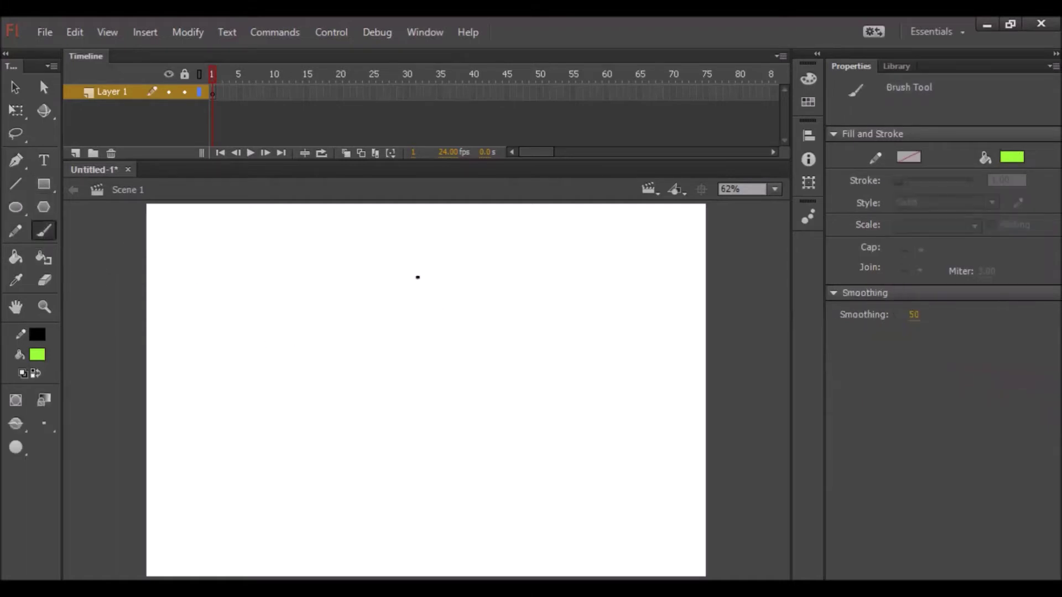
mouse_move(324, 262)
mouse_down()
mouse_move(280, 293)
mouse_move(302, 352)
mouse_move(409, 347)
mouse_move(471, 294)
mouse_move(380, 265)
mouse_up()
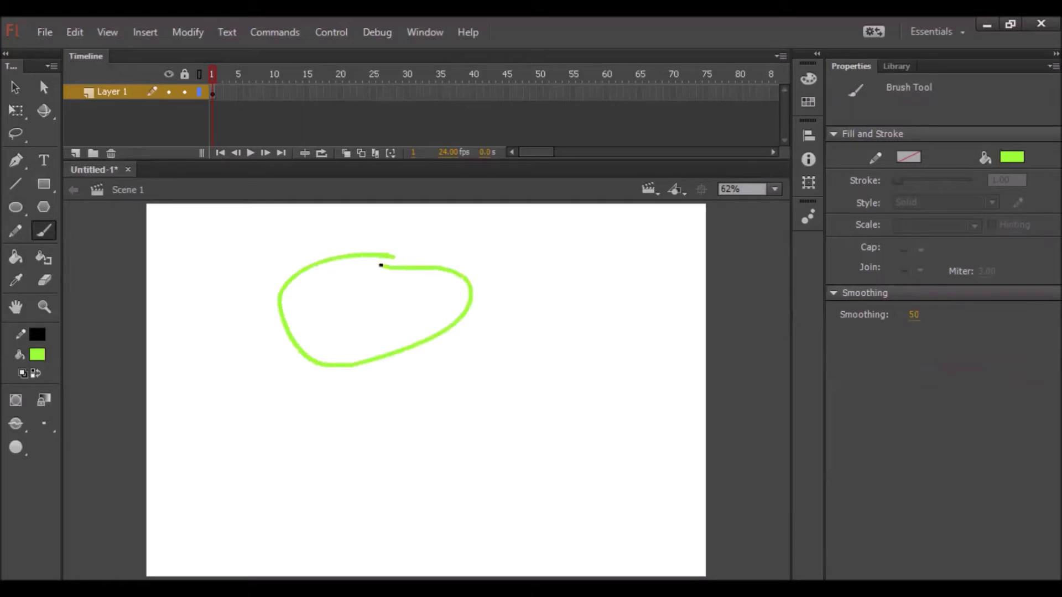
key(ctrl+z)
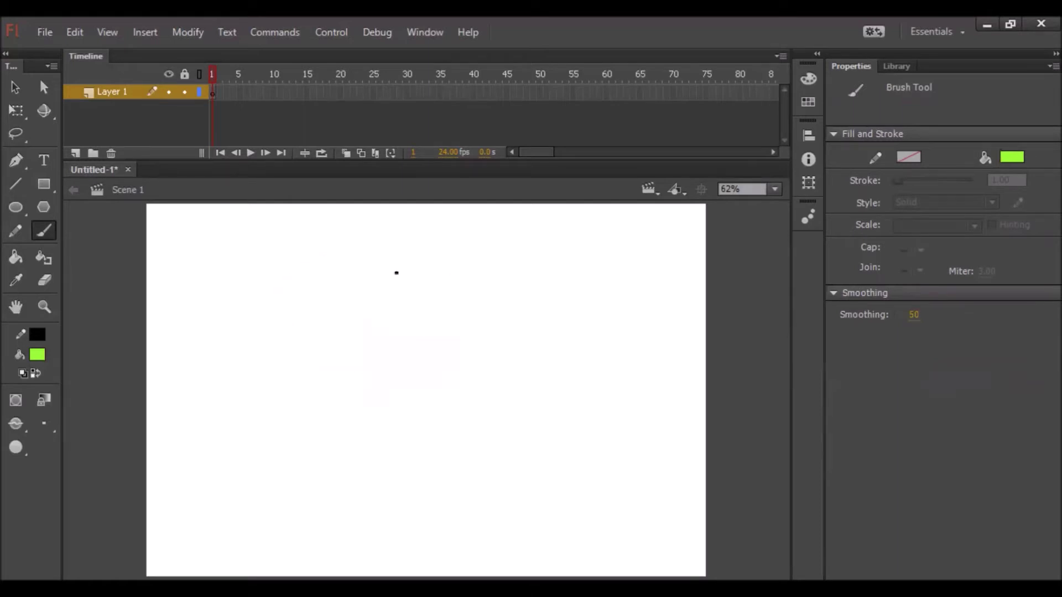
mouse_move(427, 246)
mouse_down()
mouse_move(291, 214)
mouse_move(159, 445)
mouse_move(445, 479)
mouse_up()
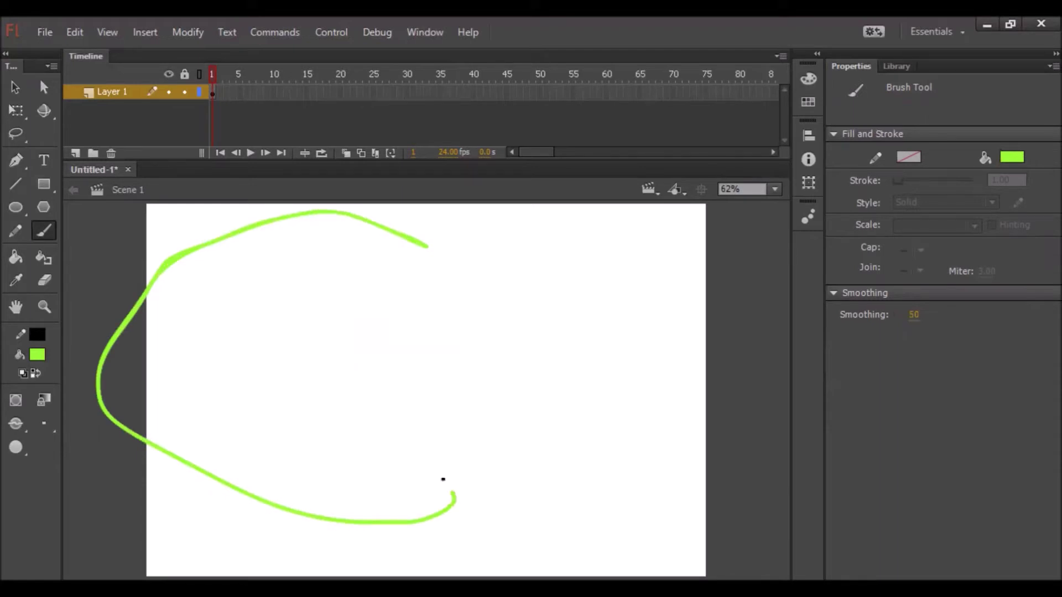
key(ctrl+z)
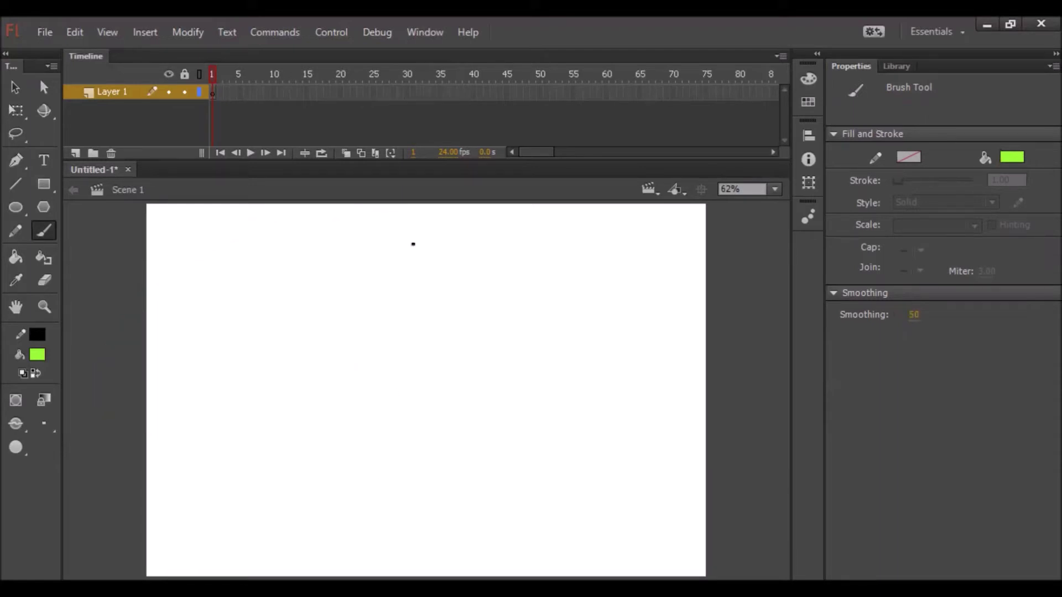
- Paint a green smiley face with two line eyes and a curved mouth in the upper middle of the stage with the Brush tool
mouse_move(401, 237)
mouse_down()
mouse_move(339, 268)
mouse_move(328, 296)
mouse_move(326, 348)
mouse_move(359, 362)
mouse_move(394, 363)
mouse_move(434, 330)
mouse_move(429, 251)
mouse_move(395, 236)
mouse_up()
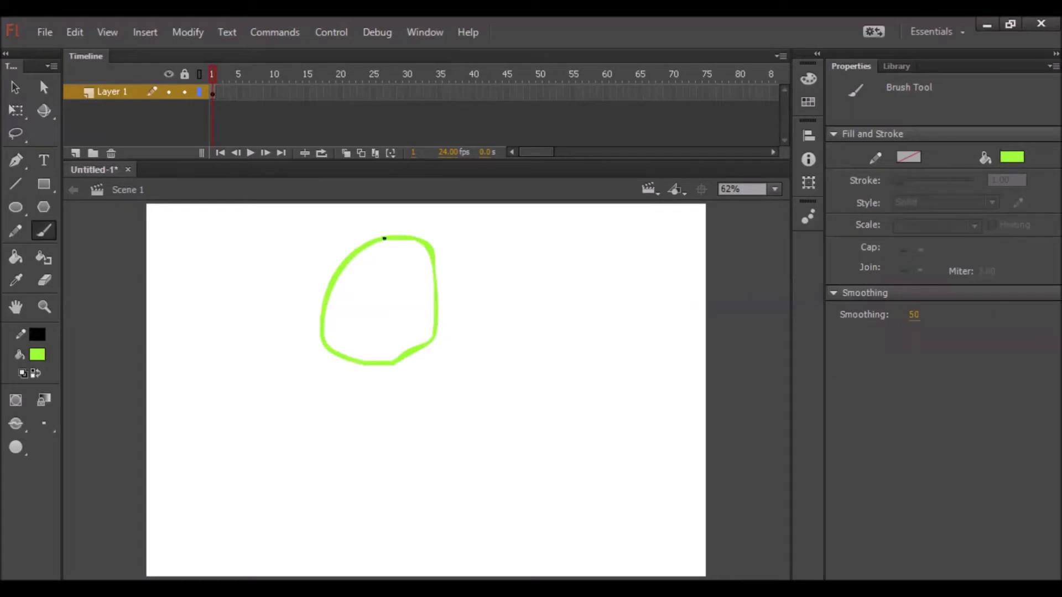
drag(365, 286, 374, 303)
drag(384, 328, 406, 309)
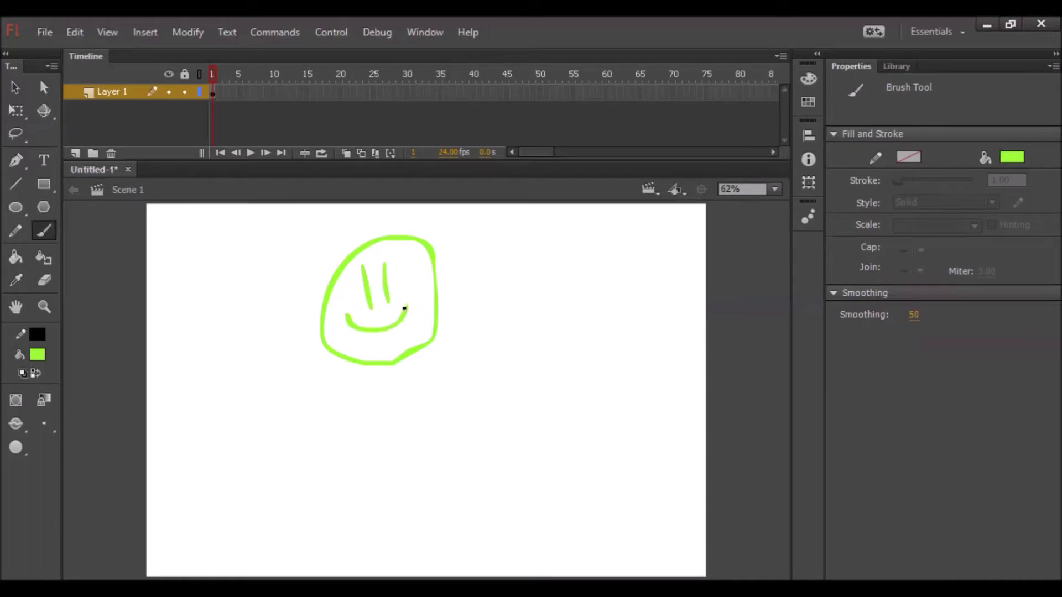
- Select the whole smiley and use Free Transform to scale it down slightly, tilt it counter-clockwise and skew it a little
click(15, 87)
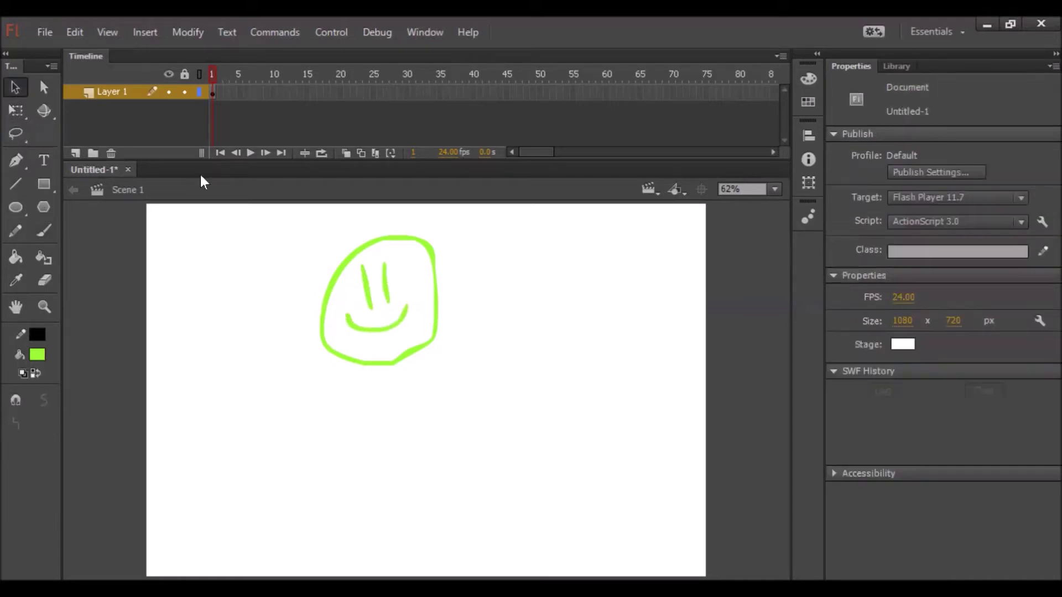
drag(319, 263, 519, 420)
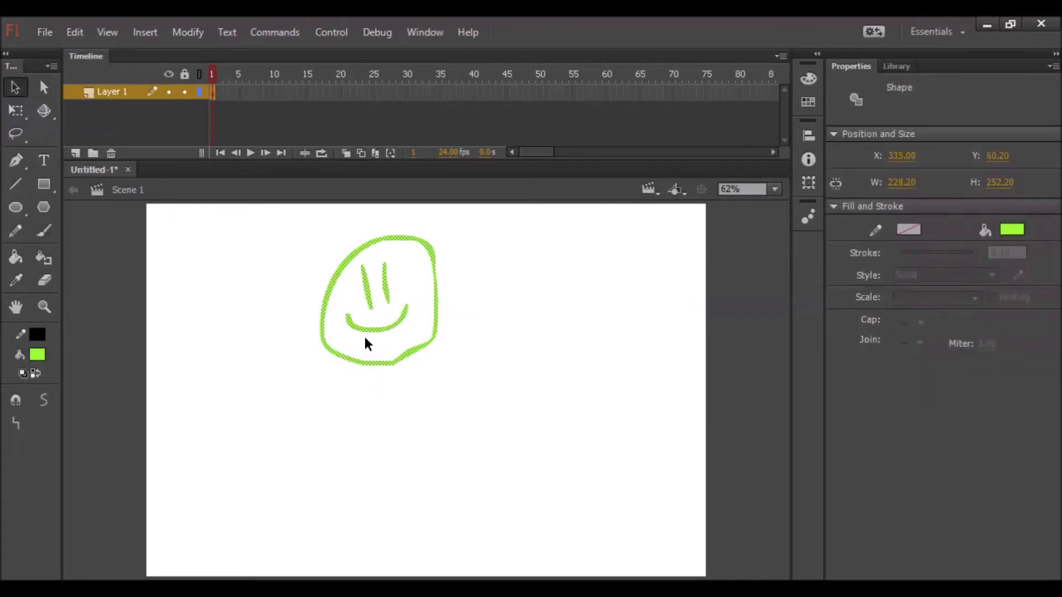
key(q)
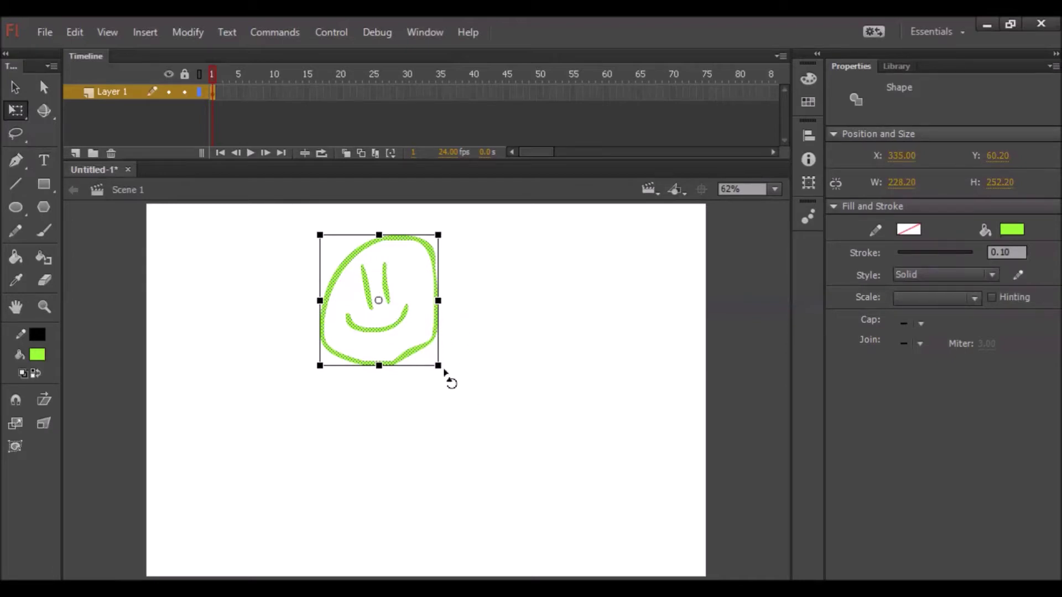
mouse_move(437, 365)
mouse_down()
mouse_move(422, 396)
mouse_move(360, 454)
mouse_move(614, 430)
mouse_move(547, 315)
mouse_move(379, 320)
mouse_move(390, 386)
mouse_move(438, 406)
mouse_move(450, 370)
mouse_move(321, 356)
mouse_move(432, 364)
mouse_up()
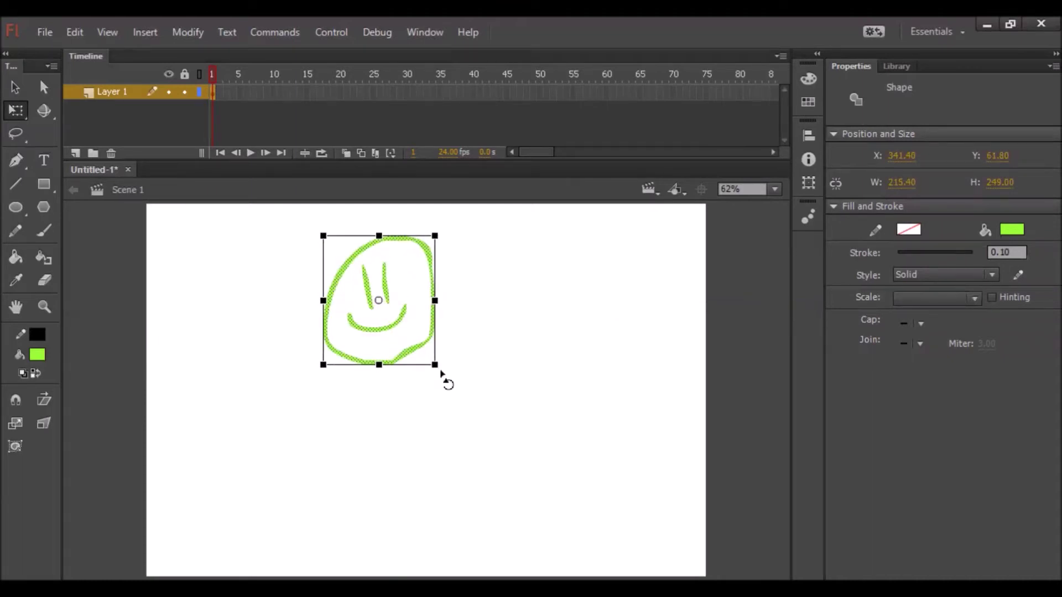
drag(441, 373, 468, 392)
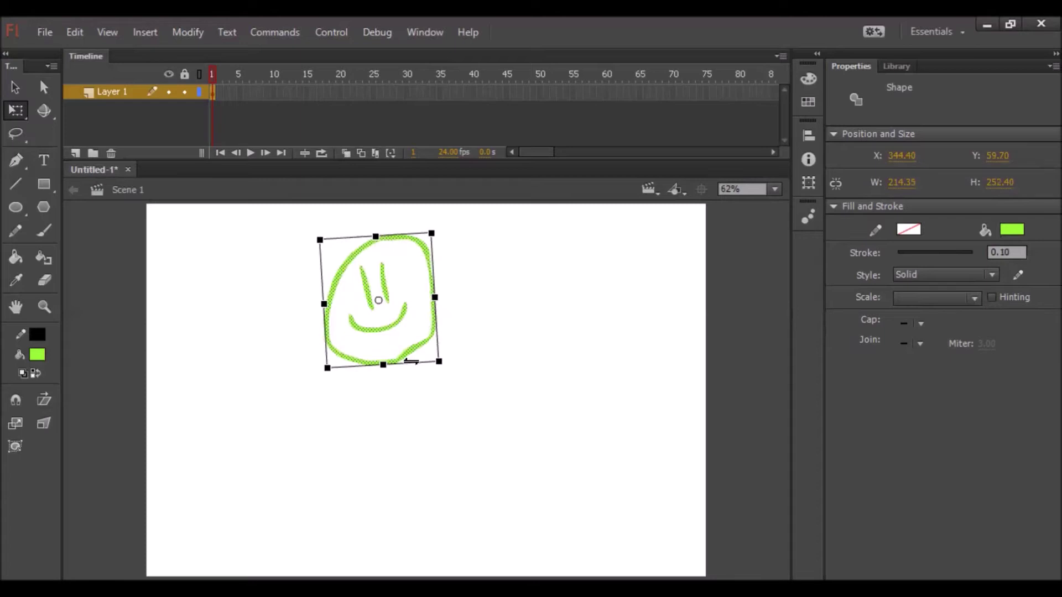
mouse_move(414, 363)
mouse_down()
mouse_move(346, 354)
mouse_move(472, 329)
mouse_move(439, 349)
mouse_move(356, 360)
mouse_move(443, 360)
mouse_move(402, 367)
mouse_move(429, 367)
mouse_move(418, 368)
mouse_up()
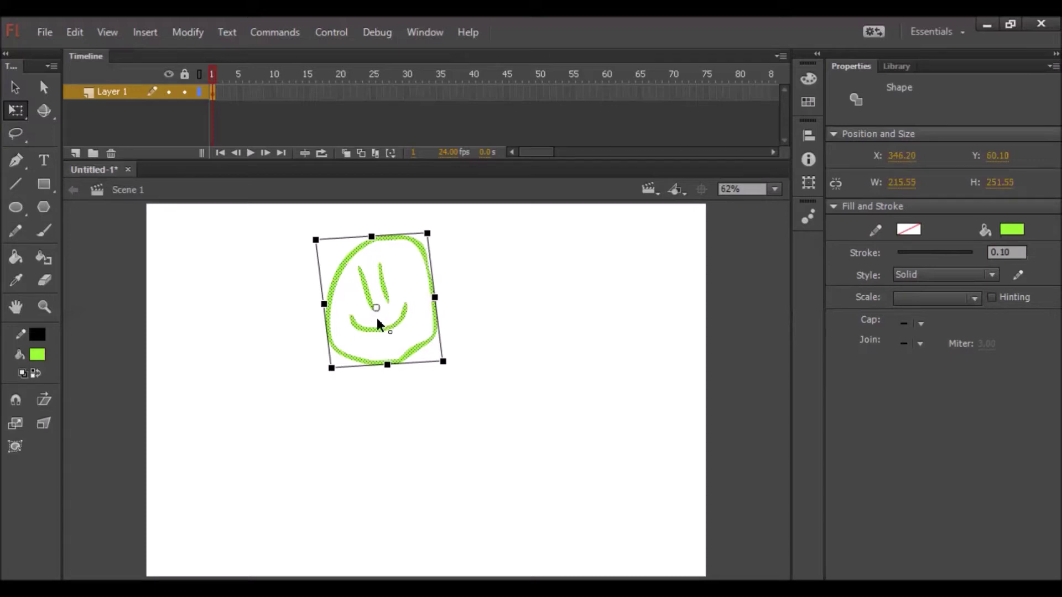
- Move the smiley's transformation point to its lower left corner and scale the drawing to about 209 x 172 px
drag(376, 307, 341, 265)
drag(376, 317, 374, 331)
drag(335, 366, 323, 376)
mouse_move(443, 362)
mouse_down()
mouse_move(414, 378)
mouse_move(380, 358)
mouse_move(417, 313)
mouse_move(438, 375)
mouse_move(440, 360)
mouse_up()
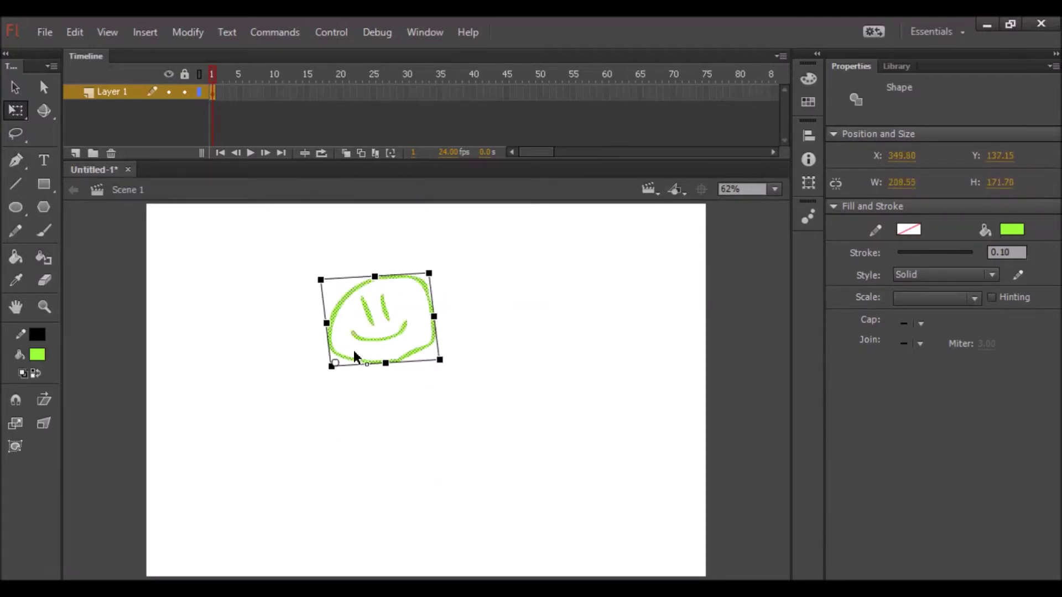
- Stretch the smiley taller and wider with Free Transform to about 304 x 263 px
drag(440, 361, 470, 410)
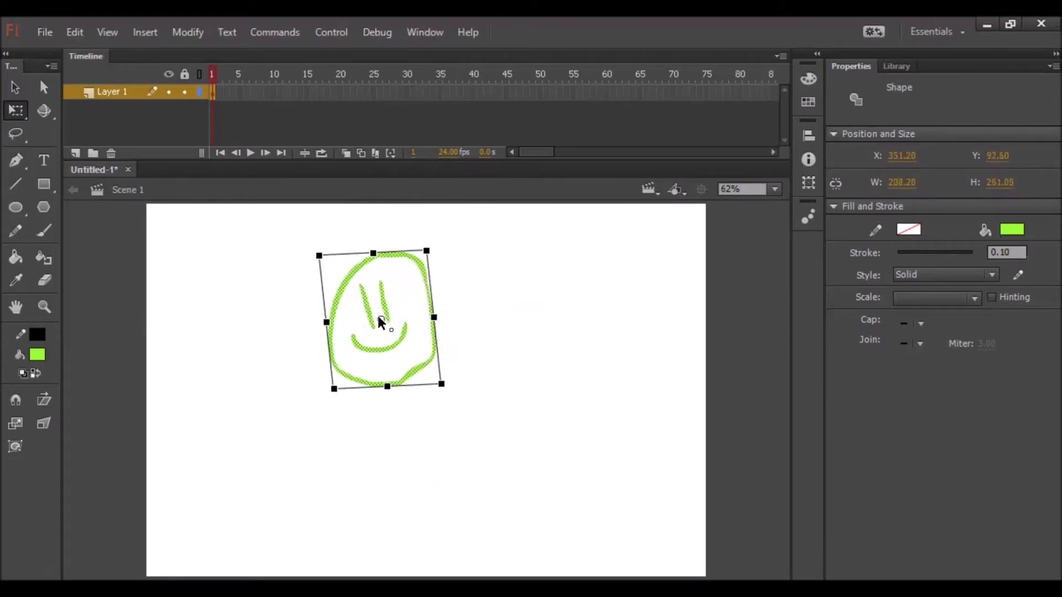
drag(381, 320, 412, 274)
drag(436, 317, 419, 382)
drag(510, 381, 428, 384)
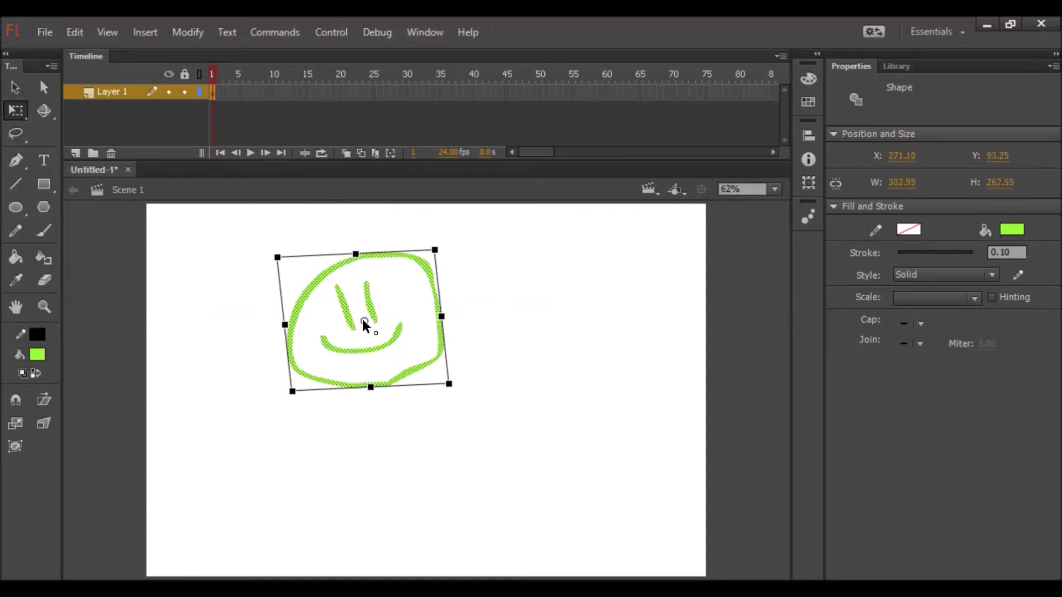
- Scale the smiley down to about 195 x 243 px and clear the selection
drag(447, 382, 418, 379)
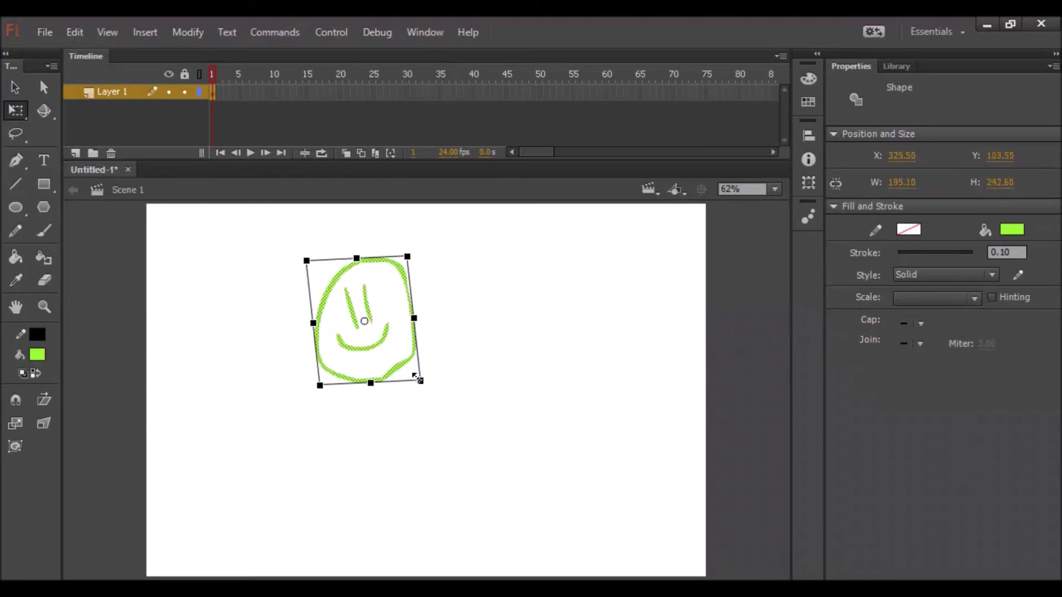
drag(257, 206, 437, 448)
click(461, 354)
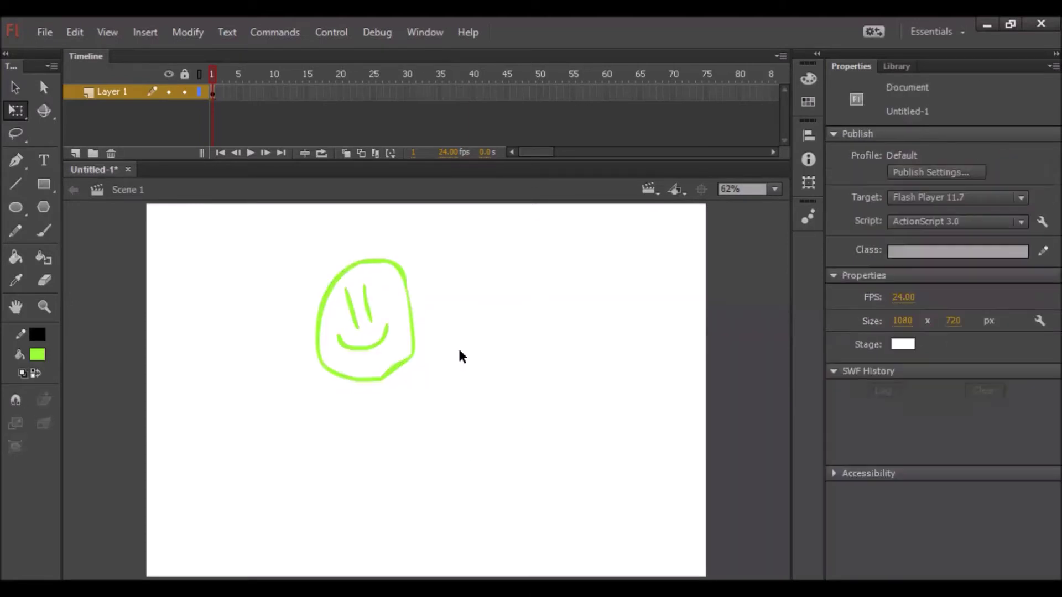
- Try the Gradient Transform tool on the smiley, switch back to Free Transform to select the drawing, and clear the selection
click(26, 118)
click(68, 127)
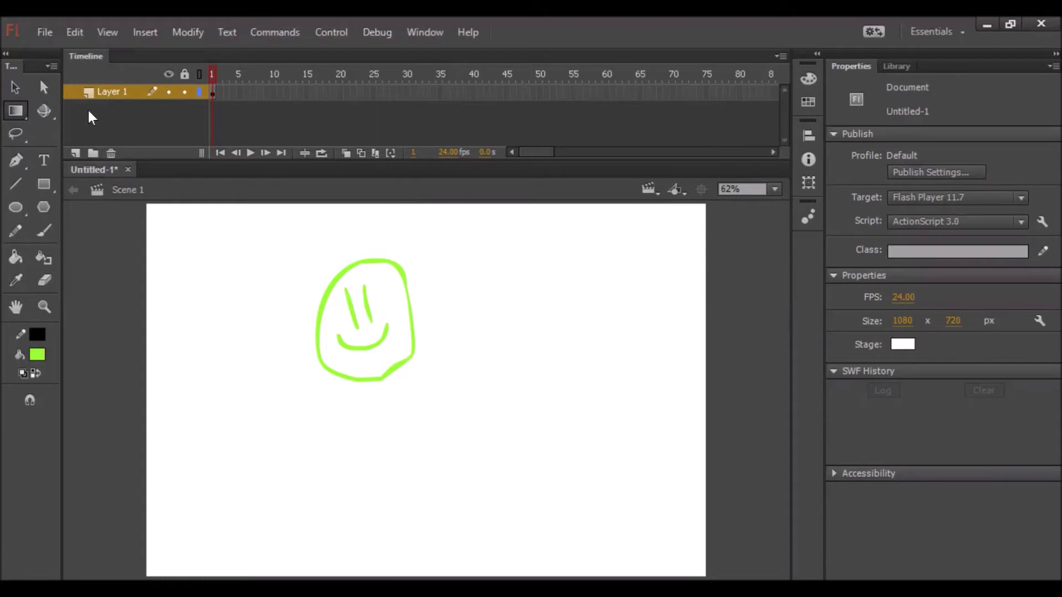
drag(254, 234, 515, 432)
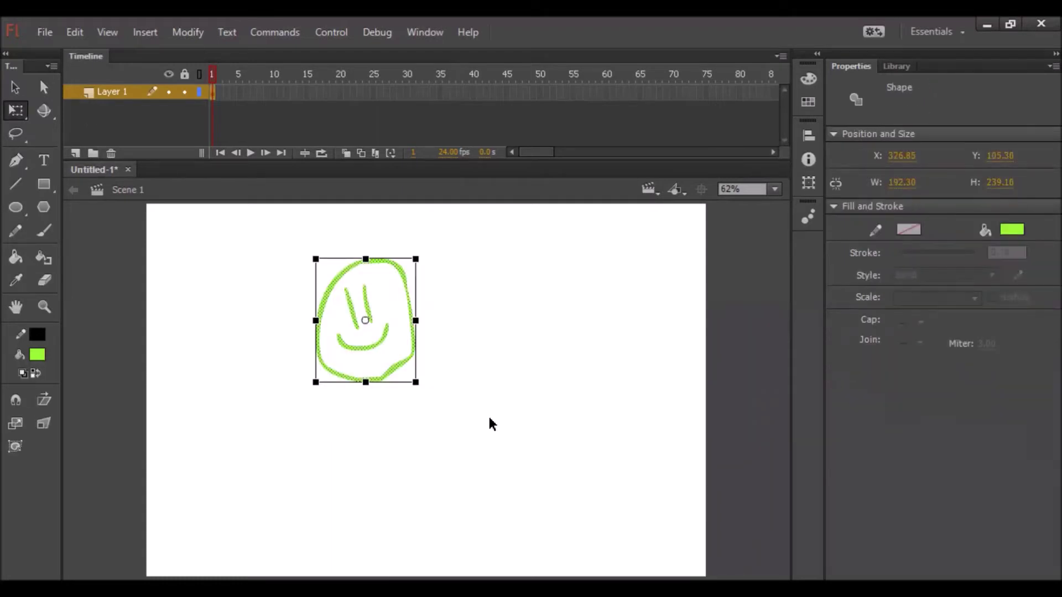
key(f)
click(490, 424)
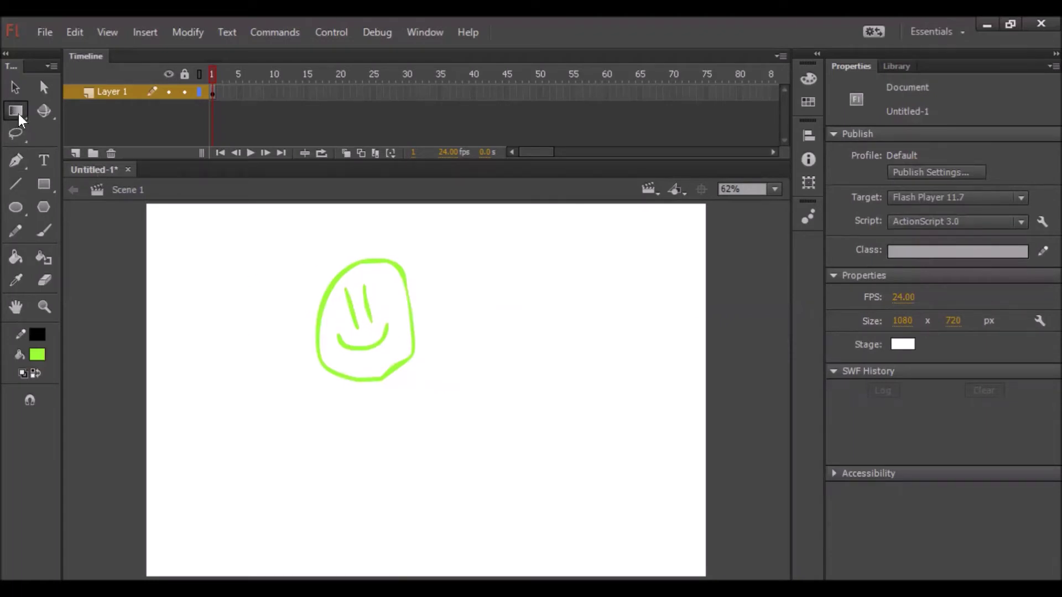
drag(18, 114, 74, 108)
drag(289, 242, 476, 440)
click(431, 288)
key(ctrl+a)
click(265, 249)
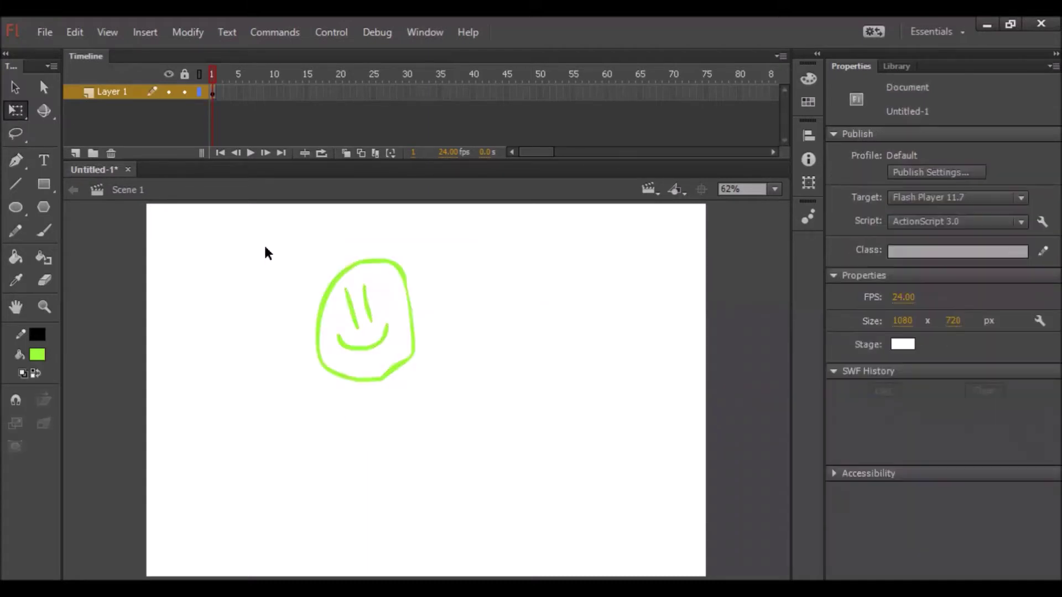
- Select a piece of the smiley's upper left outline with the Lasso tool and clear the selection
drag(247, 228, 3, 243)
click(15, 134)
mouse_move(327, 277)
mouse_down()
mouse_move(356, 279)
mouse_move(332, 293)
mouse_up()
drag(275, 345, 287, 346)
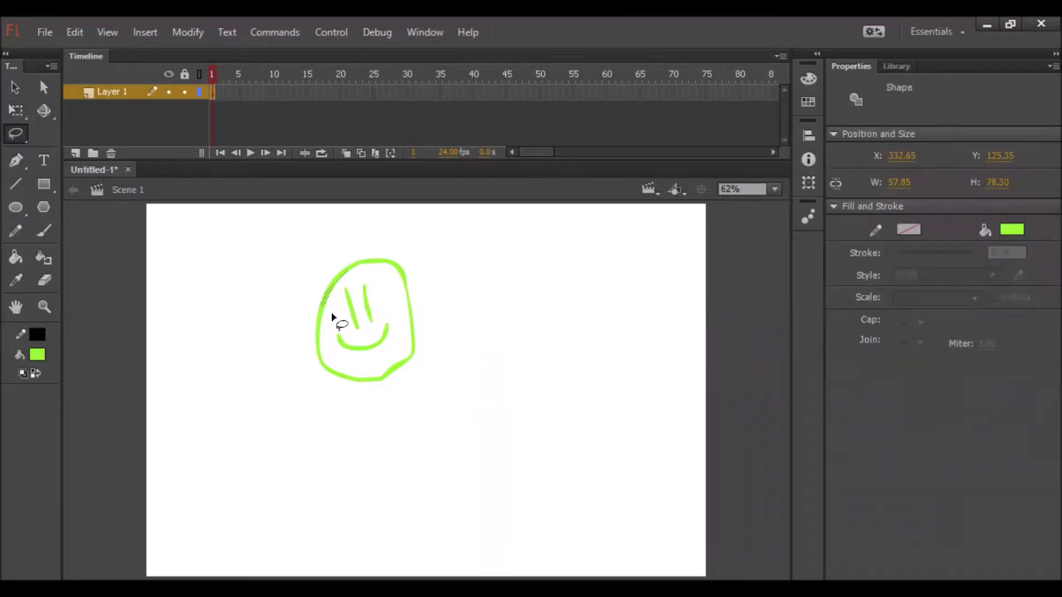
click(338, 296)
- Lasso the smiley's left eye, try the lasso around the right end of the mouth, and clear the selection
mouse_move(342, 284)
mouse_down()
mouse_move(340, 321)
mouse_move(356, 332)
mouse_move(366, 324)
mouse_move(350, 286)
mouse_up()
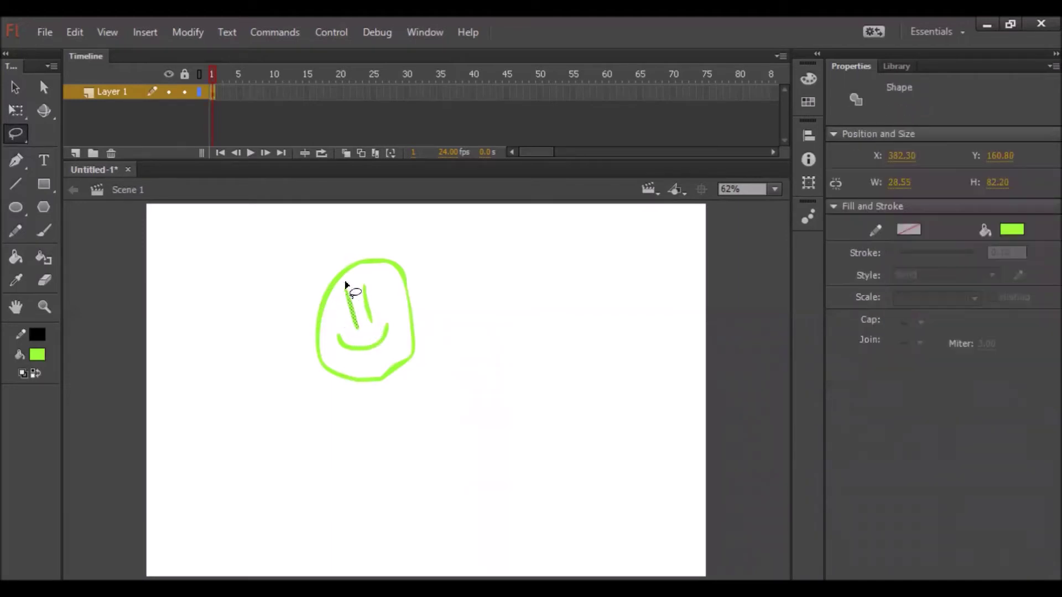
click(446, 322)
mouse_move(385, 321)
mouse_down()
mouse_move(380, 331)
mouse_move(396, 331)
mouse_up()
click(394, 343)
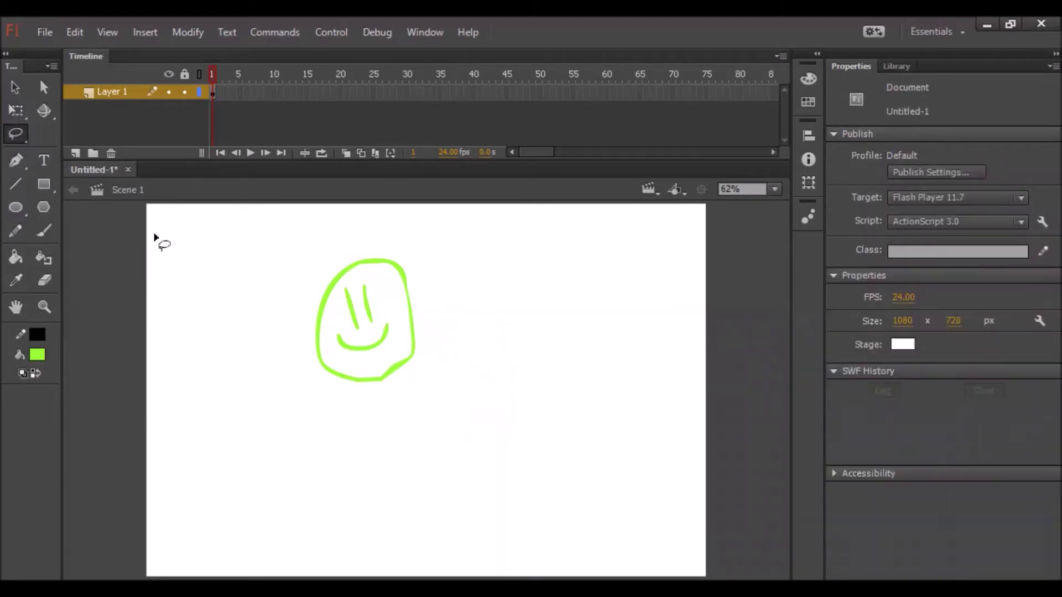
- Practise marquee-selecting the whole smiley with the Selection tool and clear the selection
click(15, 87)
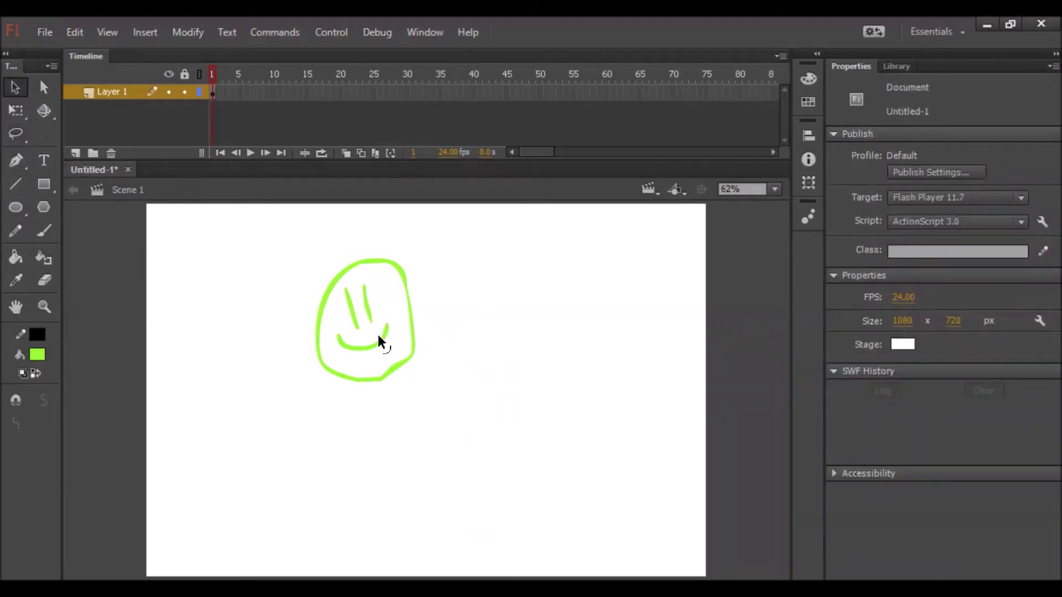
drag(292, 253, 418, 378)
click(418, 378)
drag(442, 426, 474, 392)
drag(236, 237, 484, 411)
click(339, 360)
- Select the whole smiley, try the 3D Rotation tool on it, and clear the selection
click(44, 111)
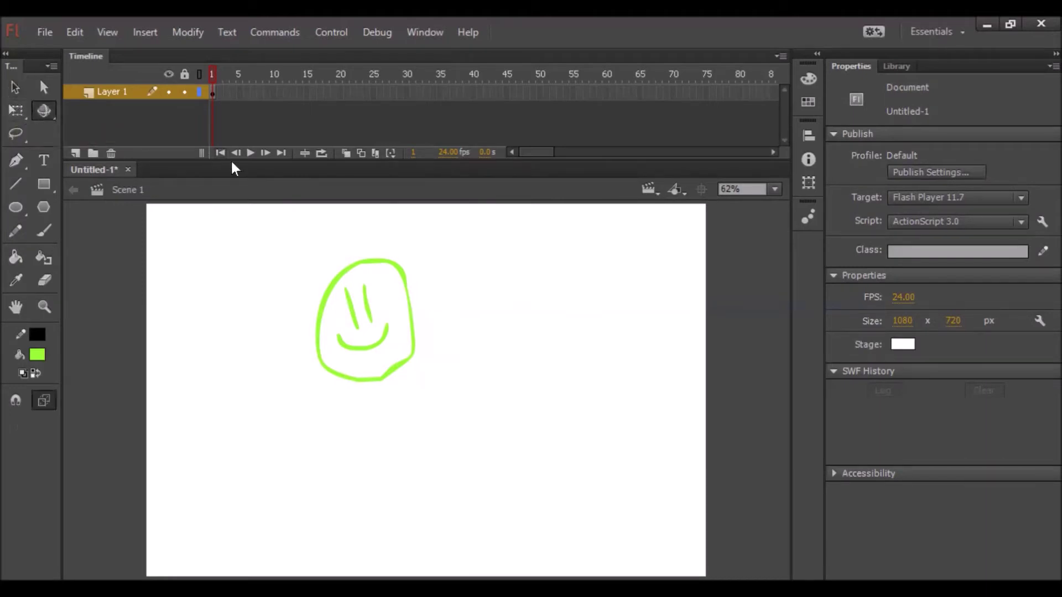
click(15, 88)
drag(492, 422, 299, 254)
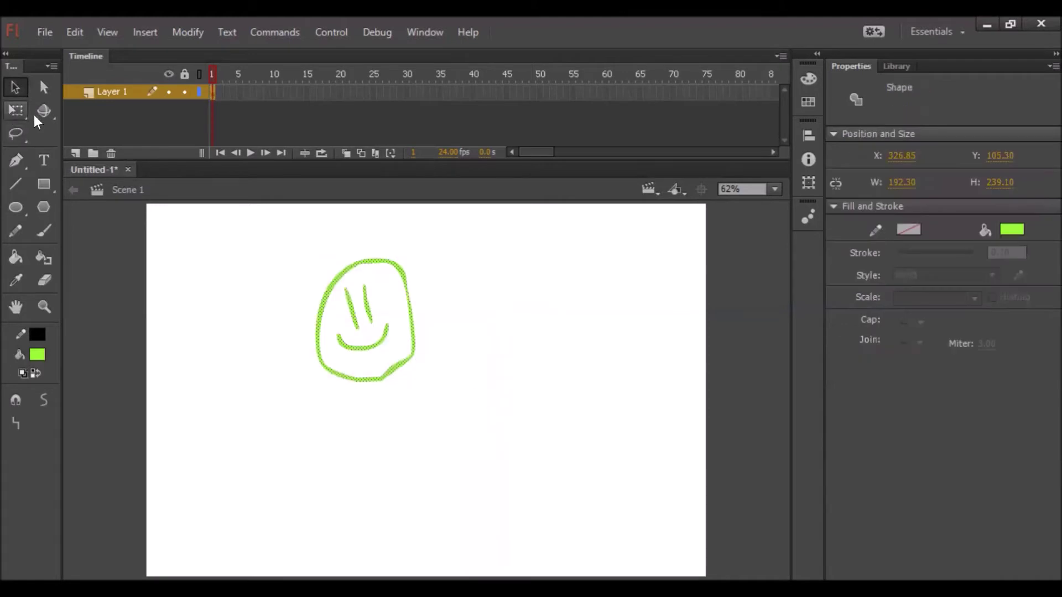
click(43, 110)
right_click(356, 322)
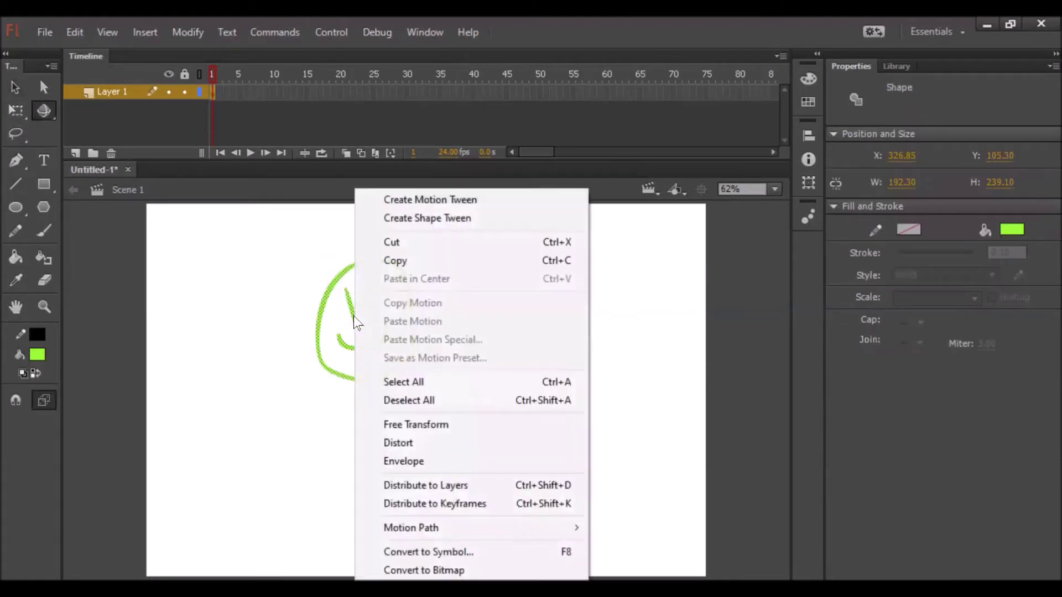
click(311, 313)
- Select everything on the stage, try the 3D Translation tool on it, and switch back to 3D Rotation with the selection cleared
right_click(327, 313)
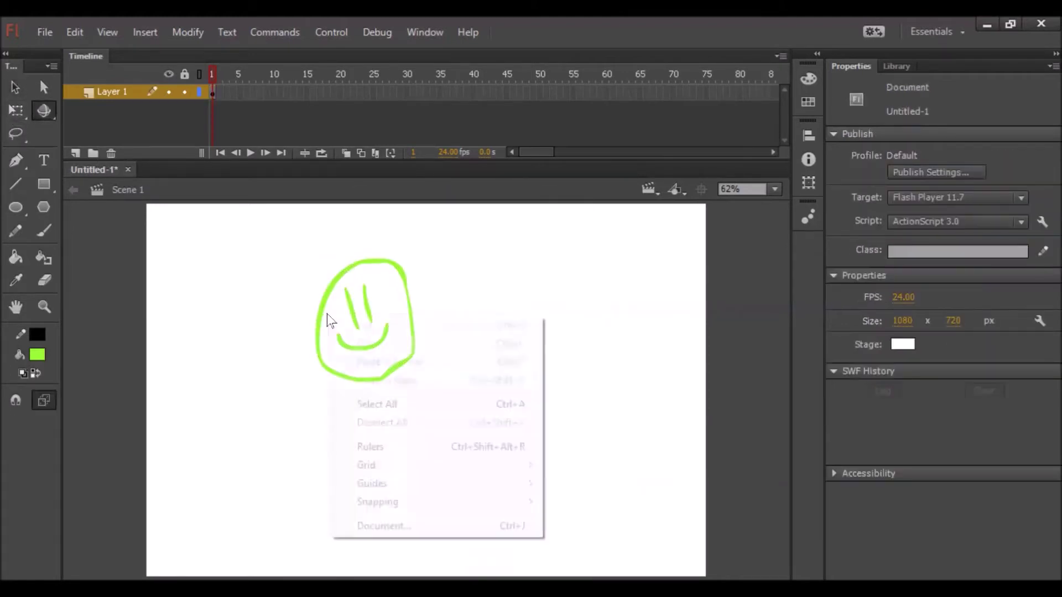
click(286, 316)
right_click(284, 310)
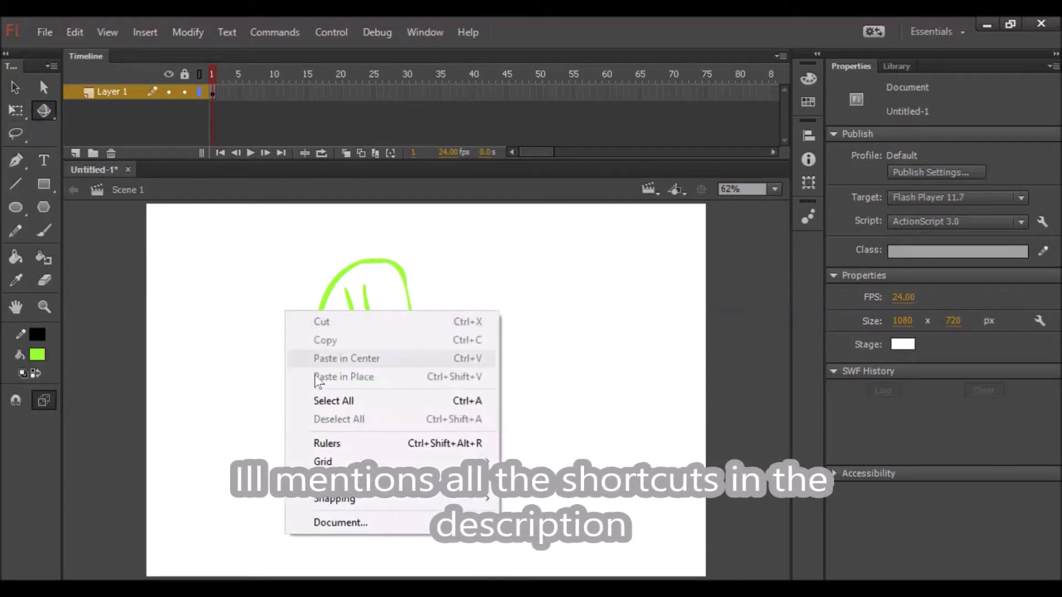
click(327, 400)
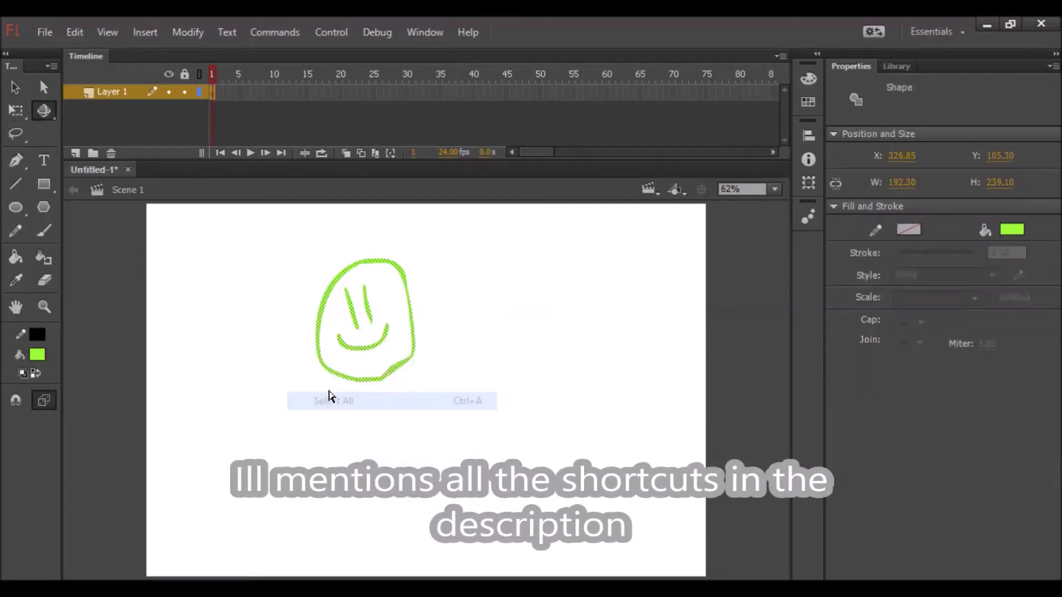
drag(52, 117, 86, 121)
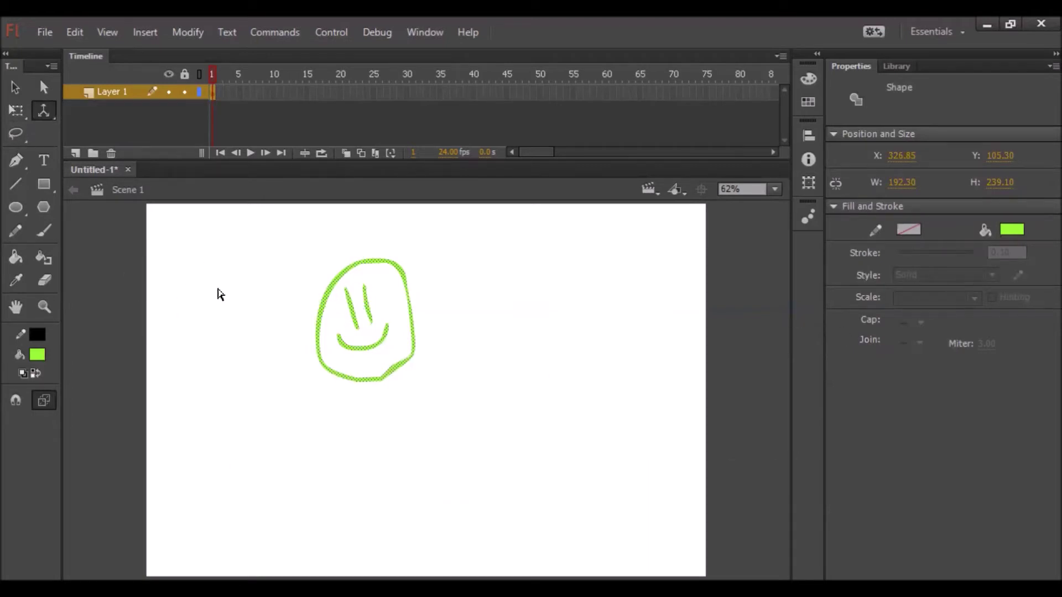
click(183, 292)
drag(41, 114, 116, 109)
click(15, 87)
drag(269, 312, 274, 239)
drag(459, 408, 507, 529)
drag(482, 482, 511, 426)
click(511, 431)
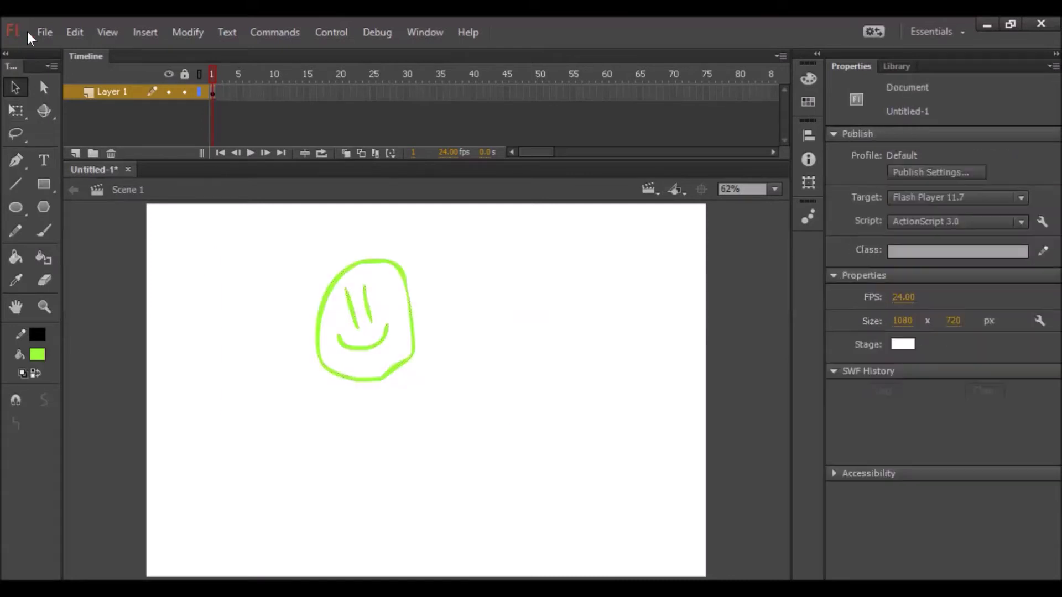
click(15, 133)
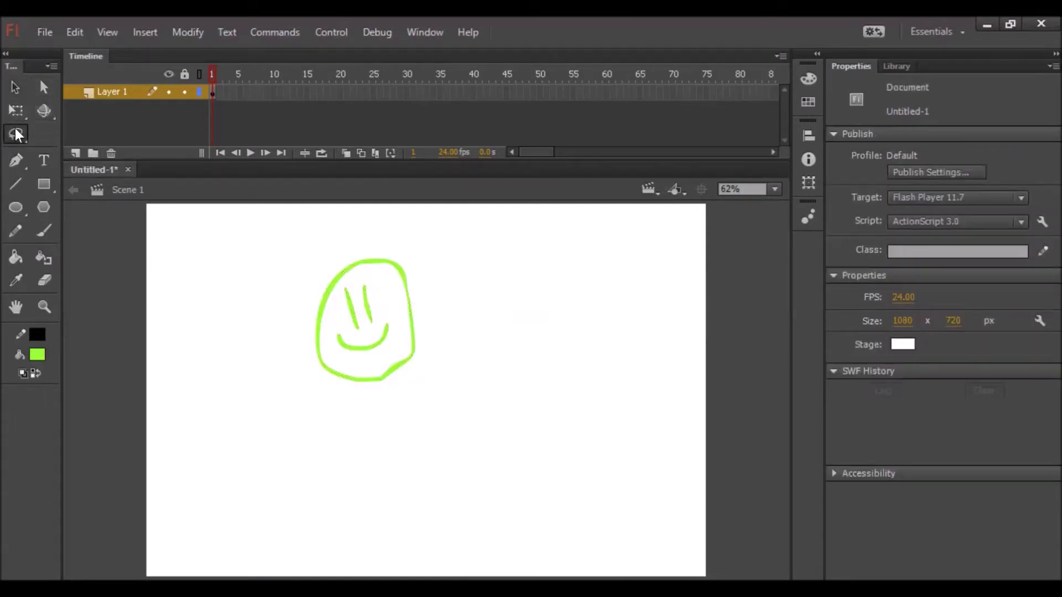
- Draw an open curved path with the Pen tool, running from beside the smiley's left, underneath it and up past its right side
click(16, 161)
drag(208, 283, 212, 375)
drag(219, 416, 272, 432)
drag(330, 468, 285, 501)
drag(389, 436, 433, 429)
drag(542, 271, 512, 382)
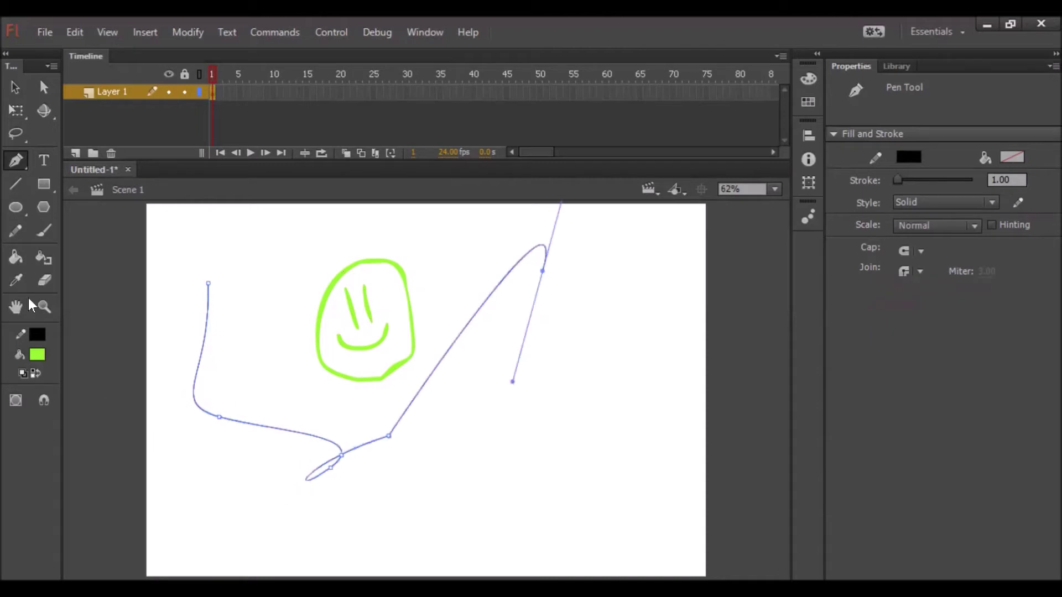
- Delete the left portion of the pen path and the rest of the path
click(15, 87)
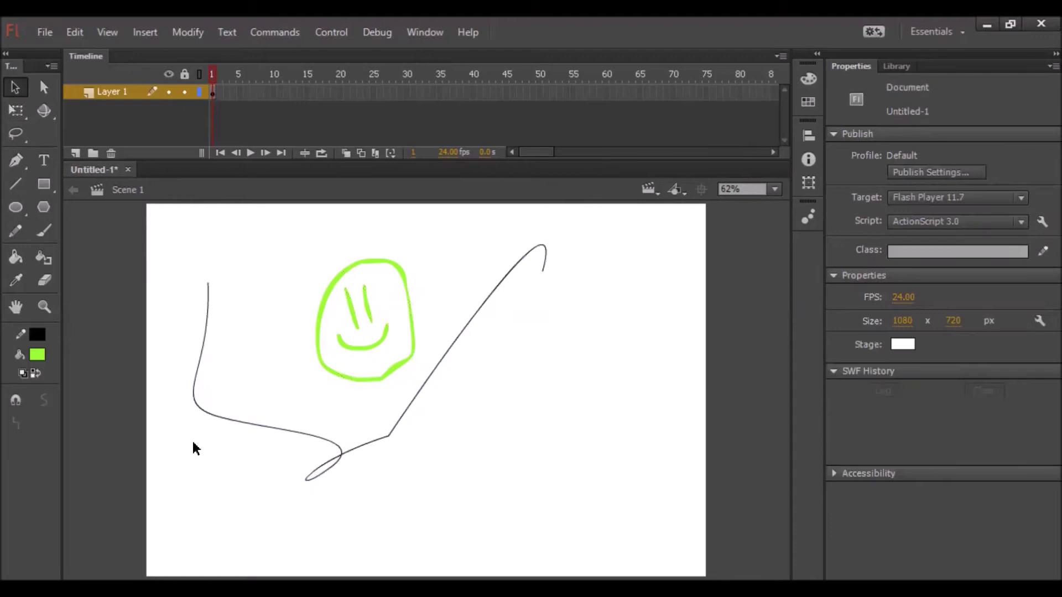
mouse_move(188, 264)
mouse_down()
mouse_move(301, 499)
mouse_move(278, 516)
mouse_up()
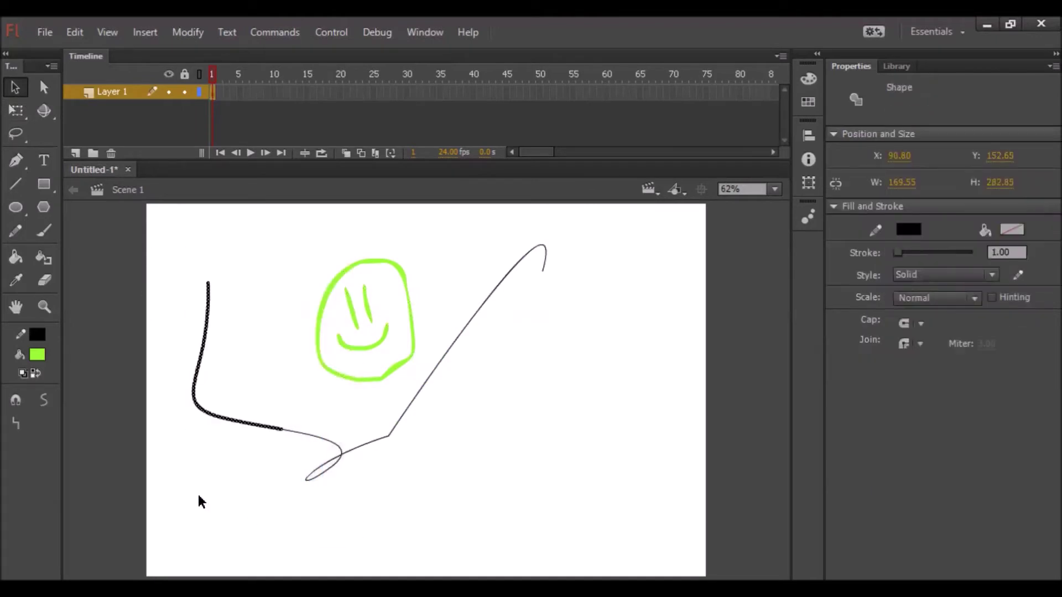
key(Delete)
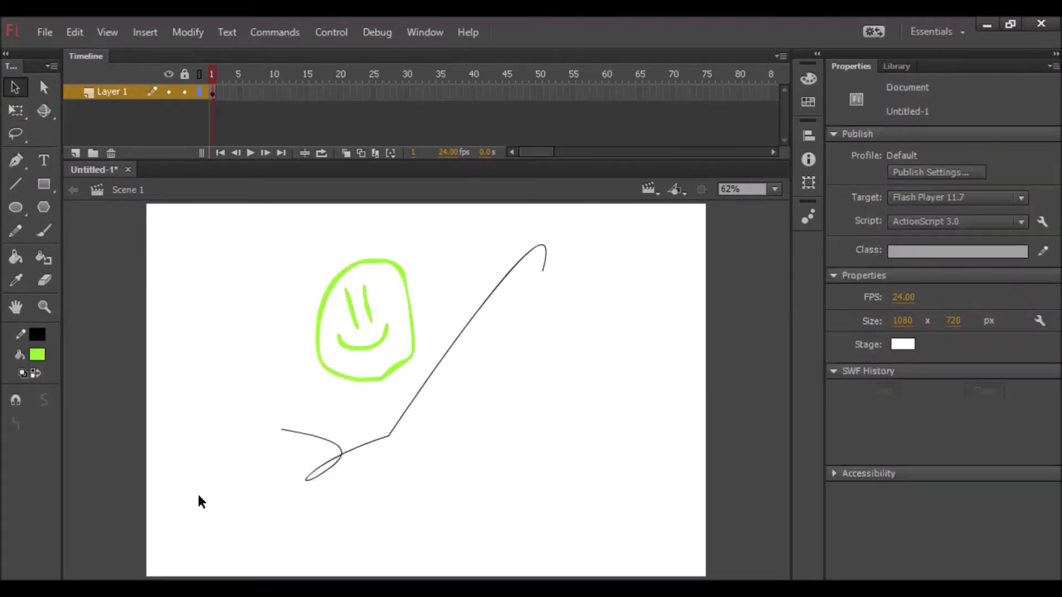
double_click(389, 434)
key(Delete)
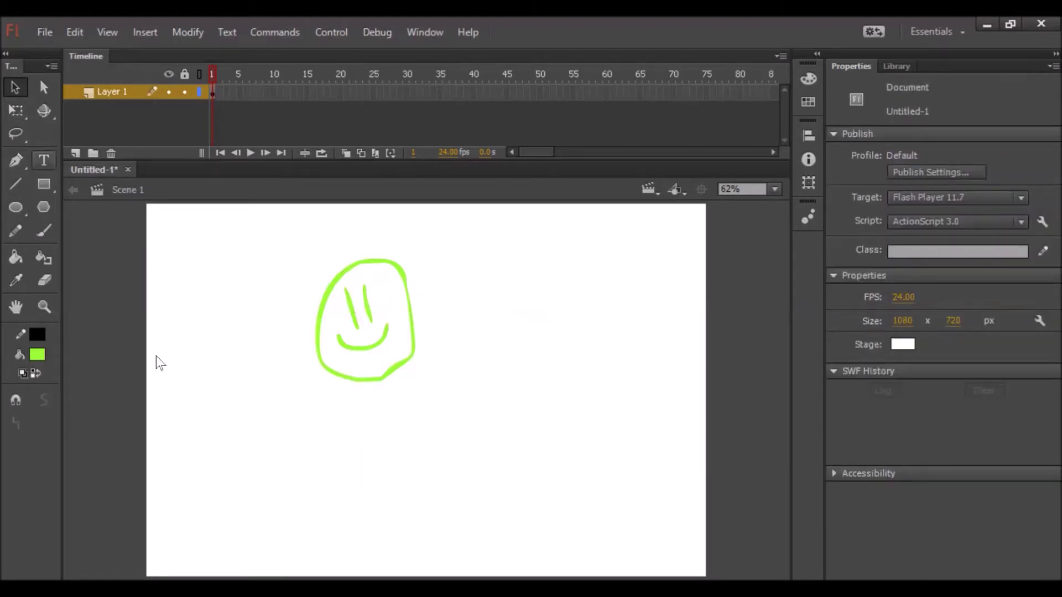
- Add the static text "This is some texT!" below and to the left of the smiley
click(193, 425)
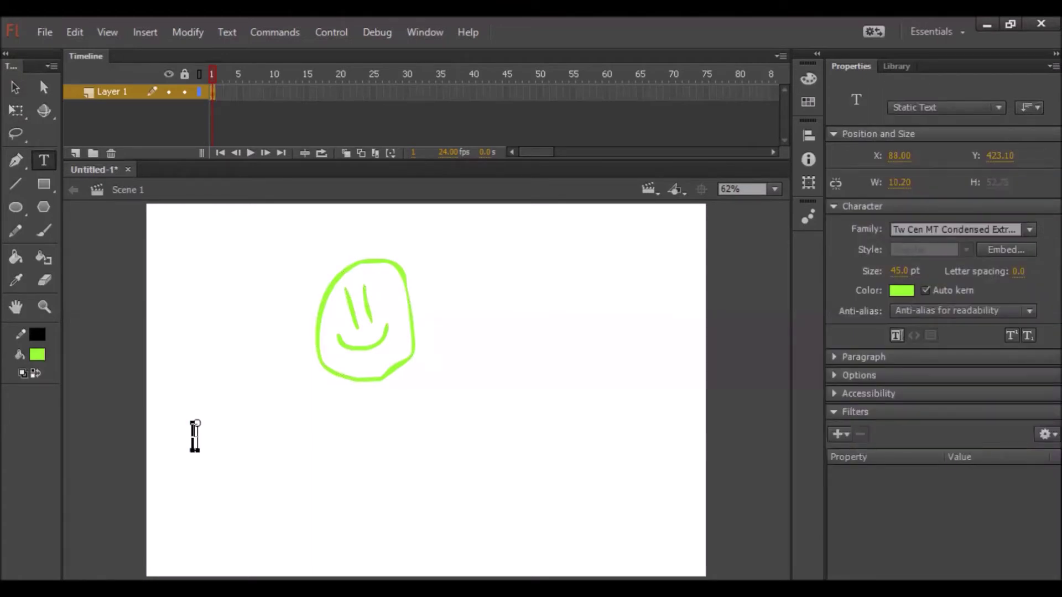
text(This us)
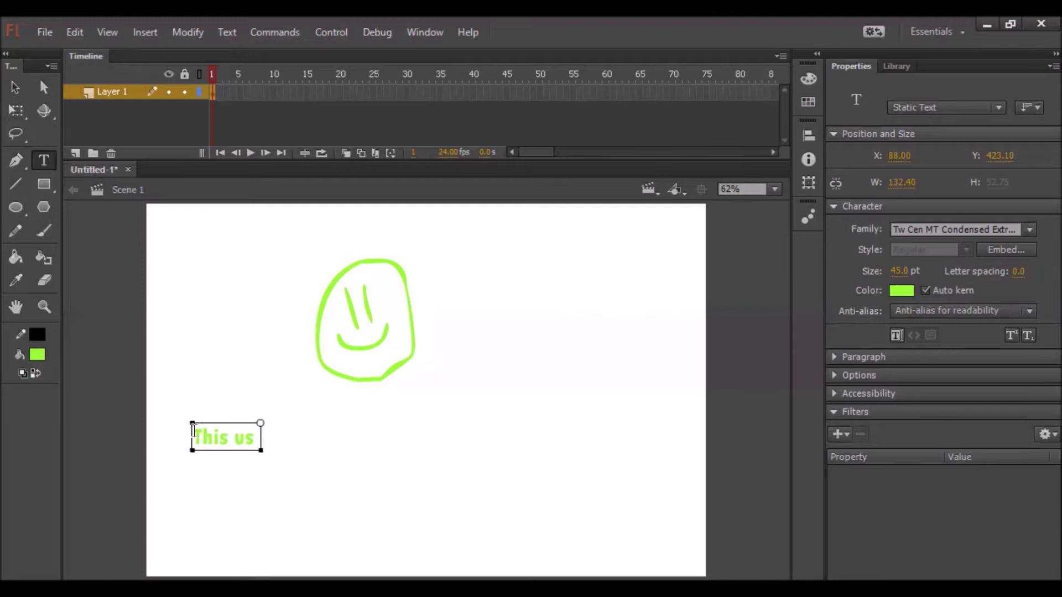
key(BackSpace)
key(BackSpace)
key(BackSpace)
text(is so)
text(n)
key(BackSpace)
text(me)
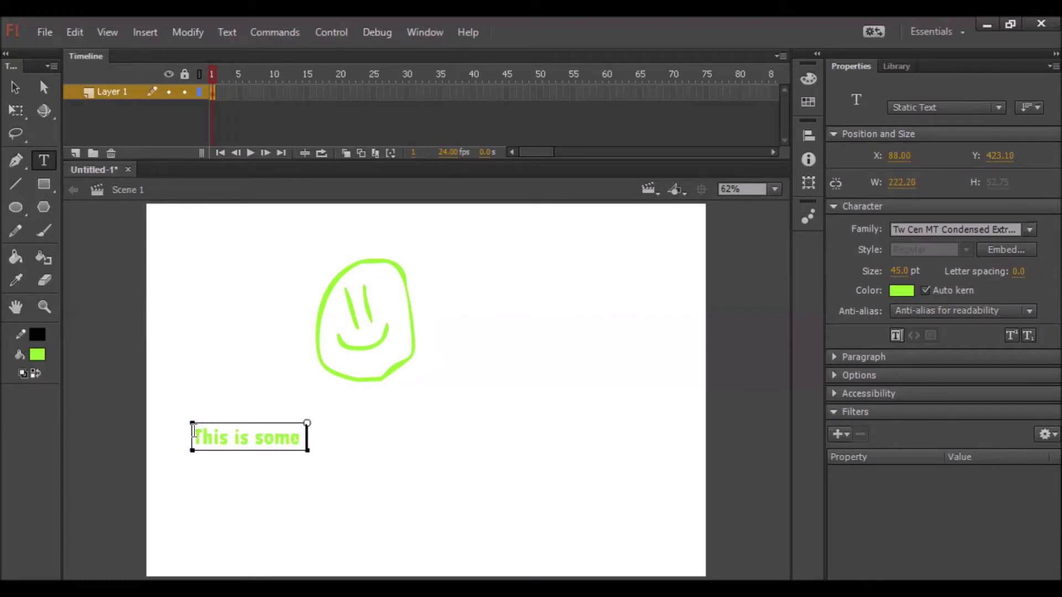
text( texT!)
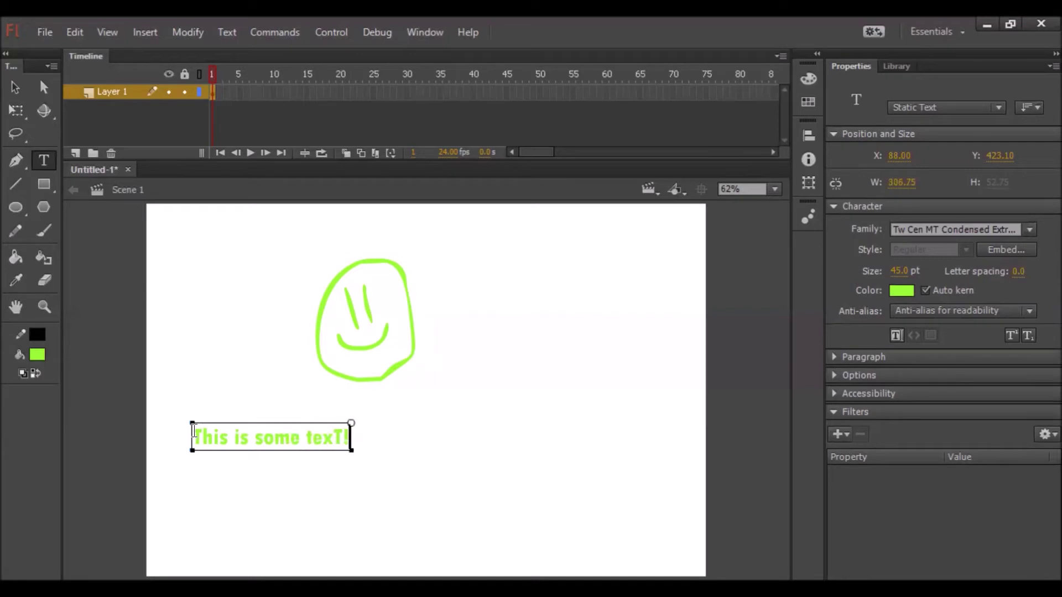
key(Escape)
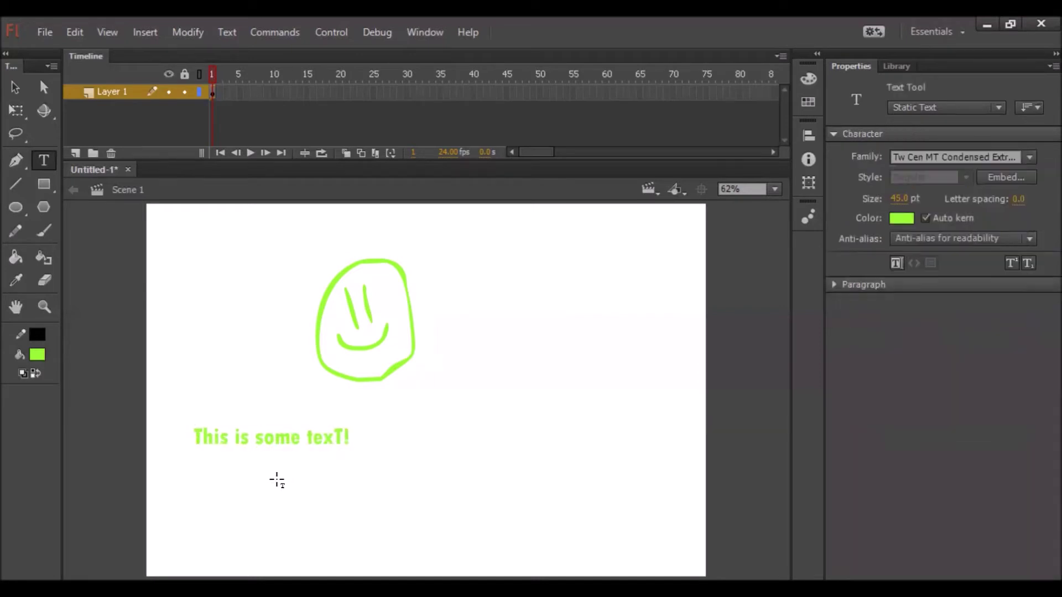
- Draw three straight lines crossing at one point left of the smiley with the Line tool, undoing an extra fourth line
click(15, 184)
drag(176, 242, 285, 350)
drag(270, 242, 231, 363)
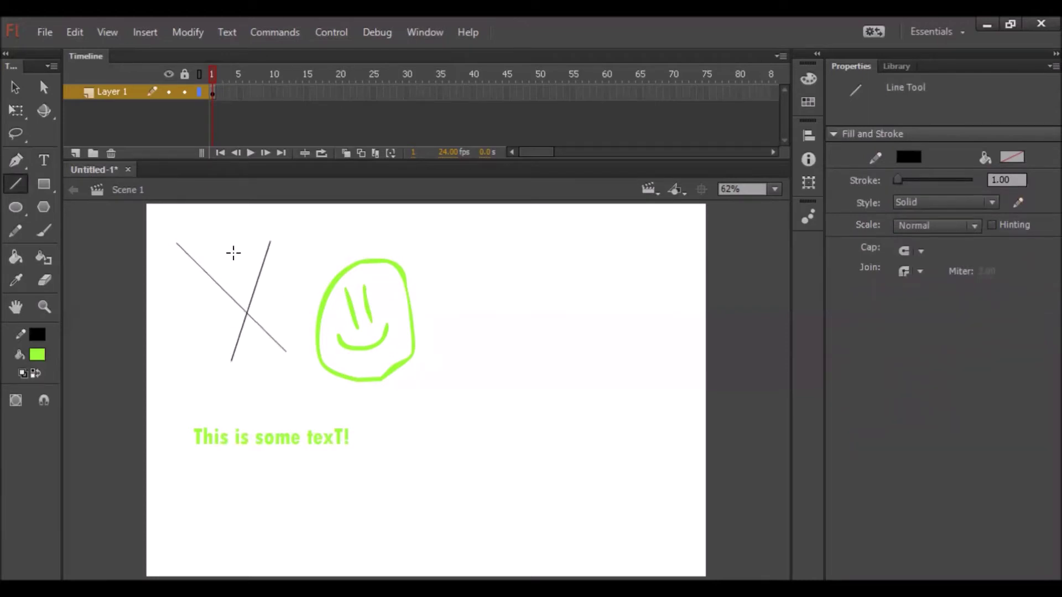
drag(227, 242, 258, 366)
drag(162, 233, 293, 323)
key(ctrl+z)
- Rotate the three crossing lines slightly clockwise with Free Transform and clear the selection
key(v)
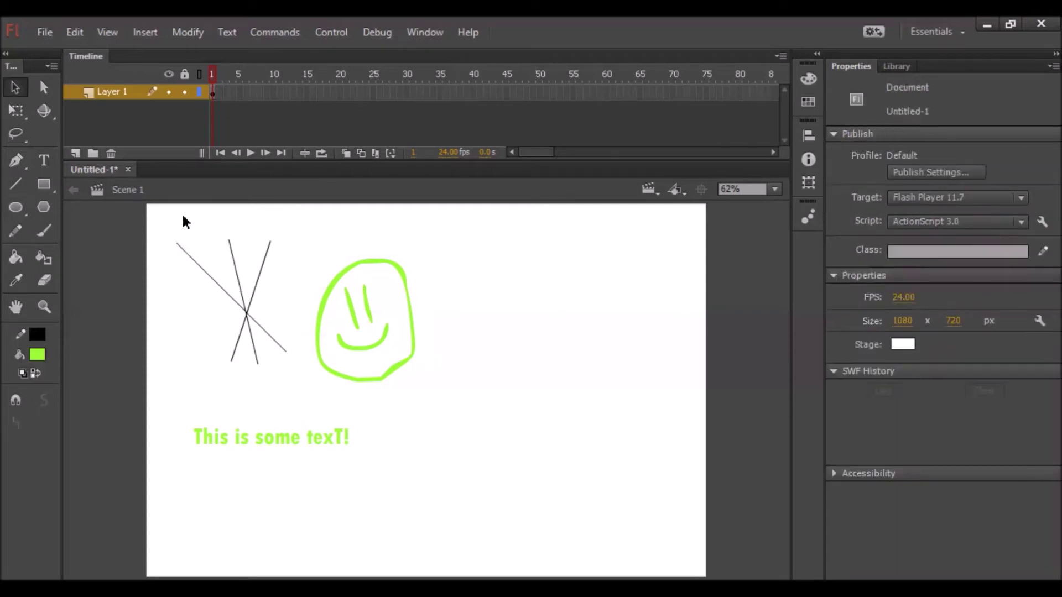
drag(161, 217, 303, 371)
key(q)
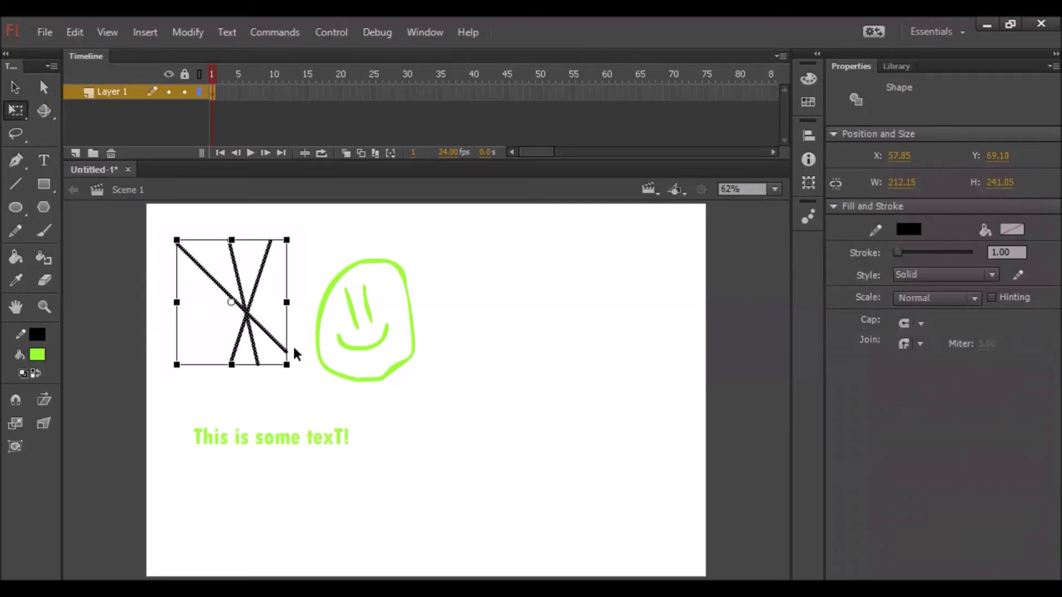
drag(294, 370, 282, 382)
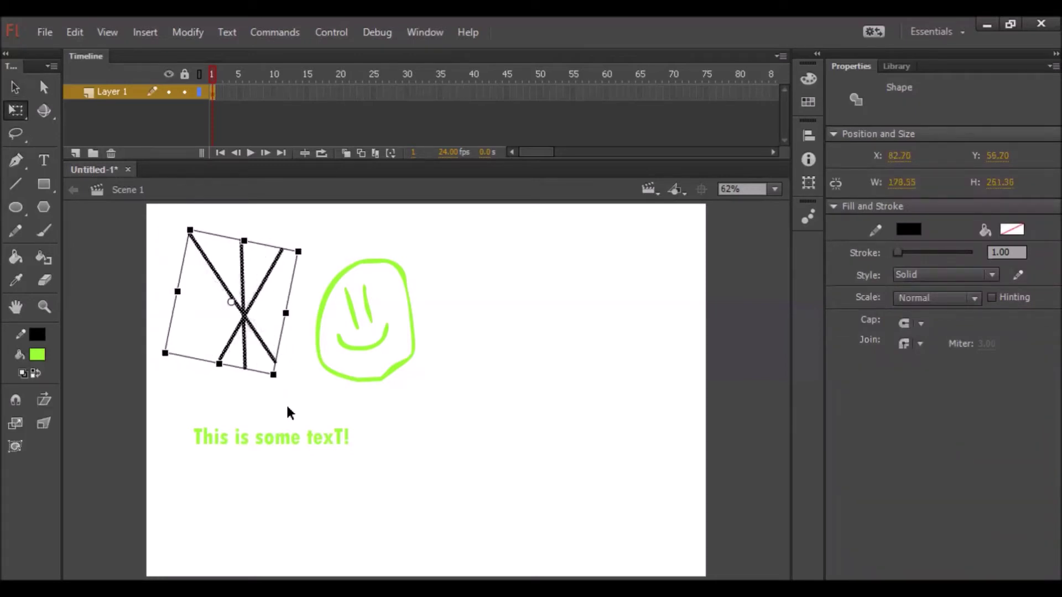
drag(213, 371, 235, 366)
click(256, 397)
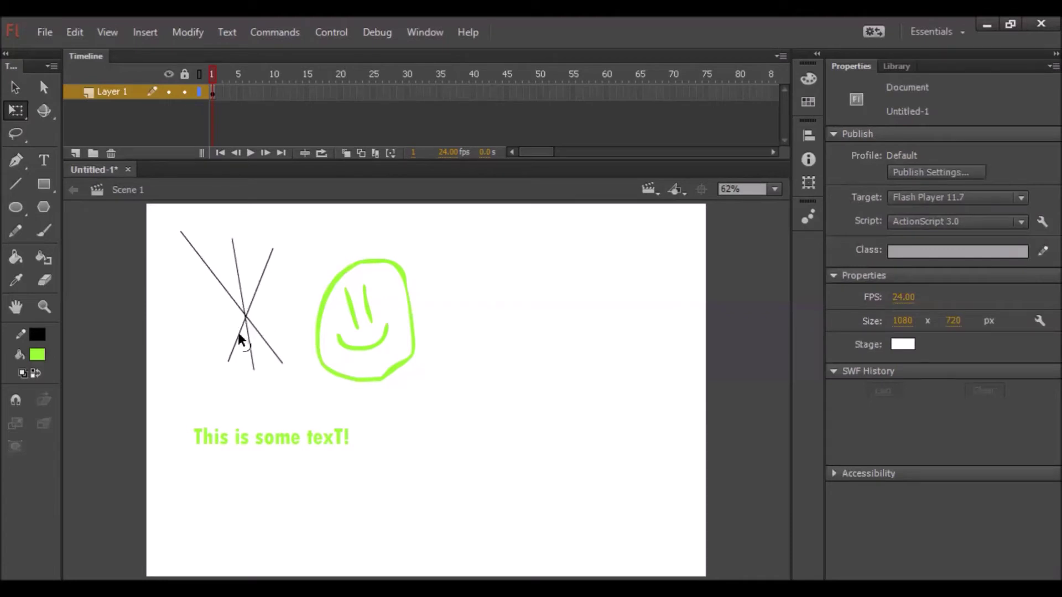
- Draw a large green rectangle right of the smiley and several smaller rectangles below it with the Rectangle Primitive tool
click(44, 184)
mouse_move(474, 290)
mouse_down()
mouse_move(681, 463)
mouse_move(633, 481)
mouse_move(664, 470)
mouse_move(659, 409)
mouse_up()
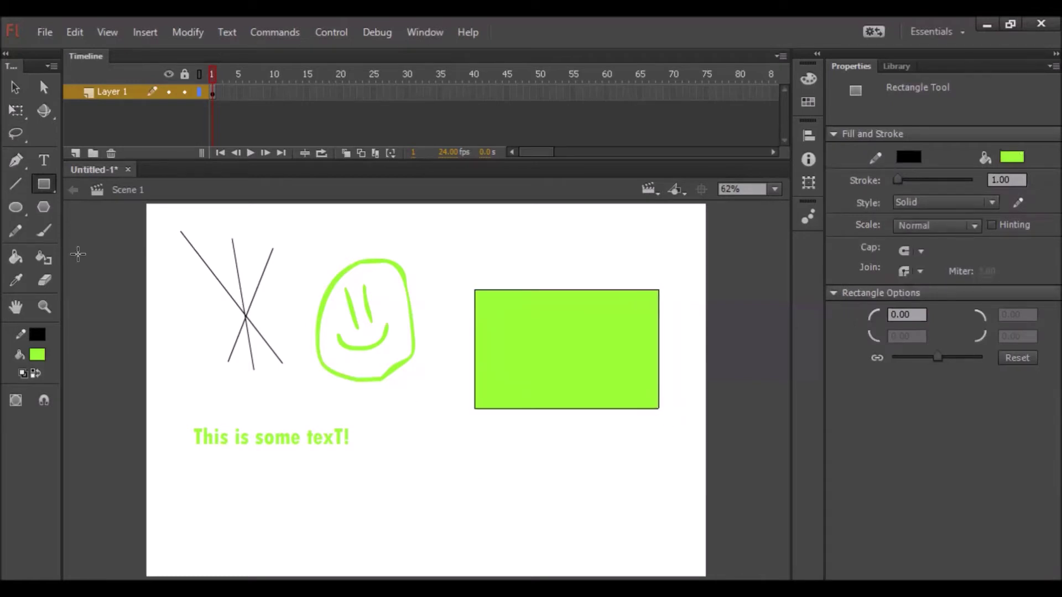
click(39, 187)
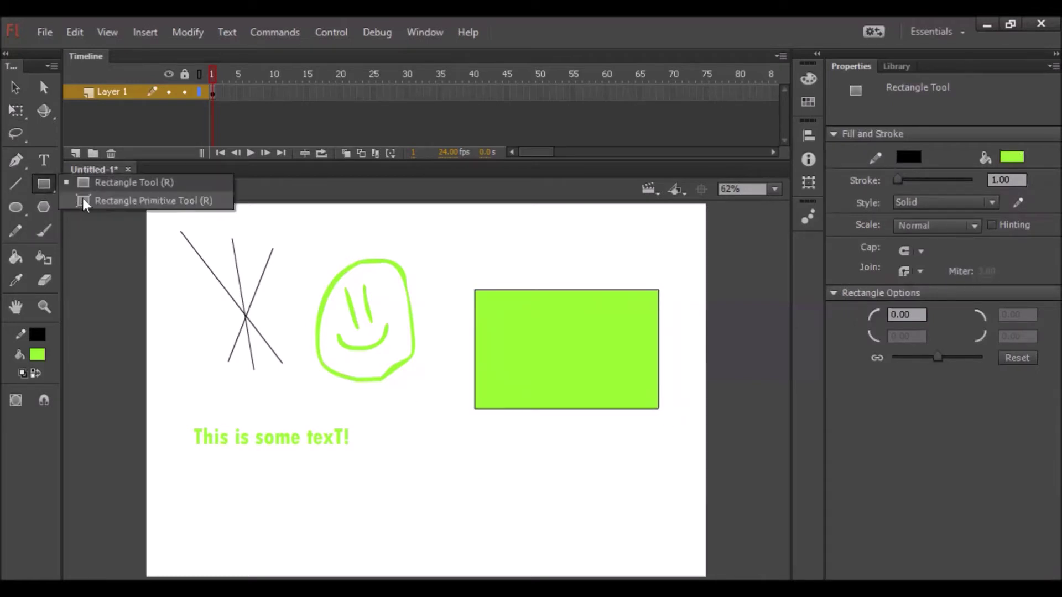
mouse_move(491, 404)
mouse_down()
mouse_move(597, 515)
mouse_move(591, 548)
mouse_move(613, 540)
mouse_up()
drag(618, 504, 626, 514)
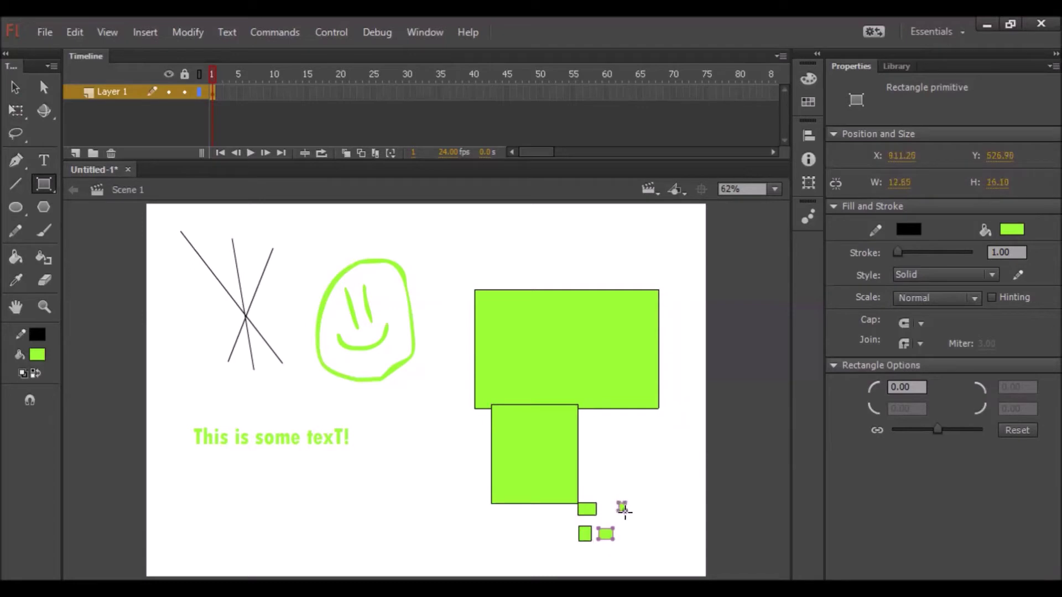
drag(599, 451, 613, 462)
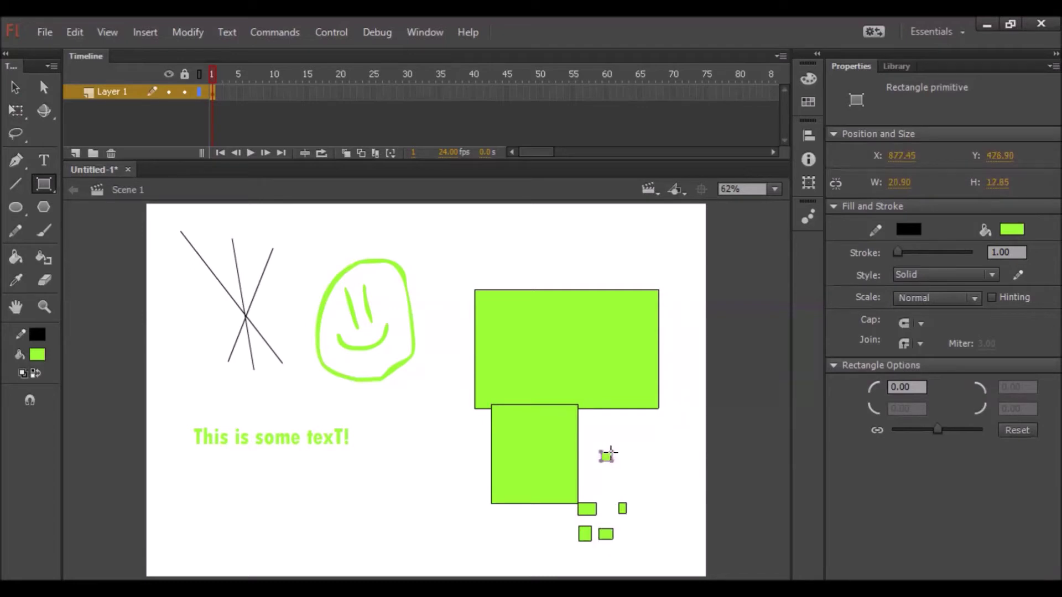
- Draw a green oval above the large rectangle and a small pentagon beside it with the Oval and PolyStar tools
click(16, 207)
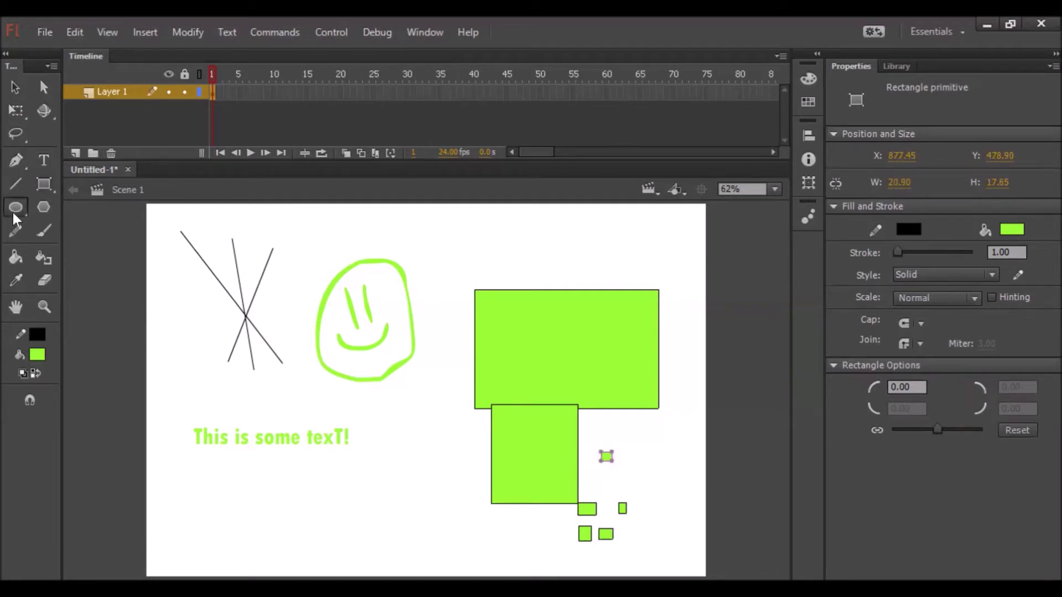
mouse_move(478, 224)
mouse_down()
mouse_move(609, 316)
mouse_move(655, 441)
mouse_move(602, 299)
mouse_move(555, 279)
mouse_move(543, 294)
mouse_move(567, 276)
mouse_move(572, 297)
mouse_move(565, 292)
mouse_up()
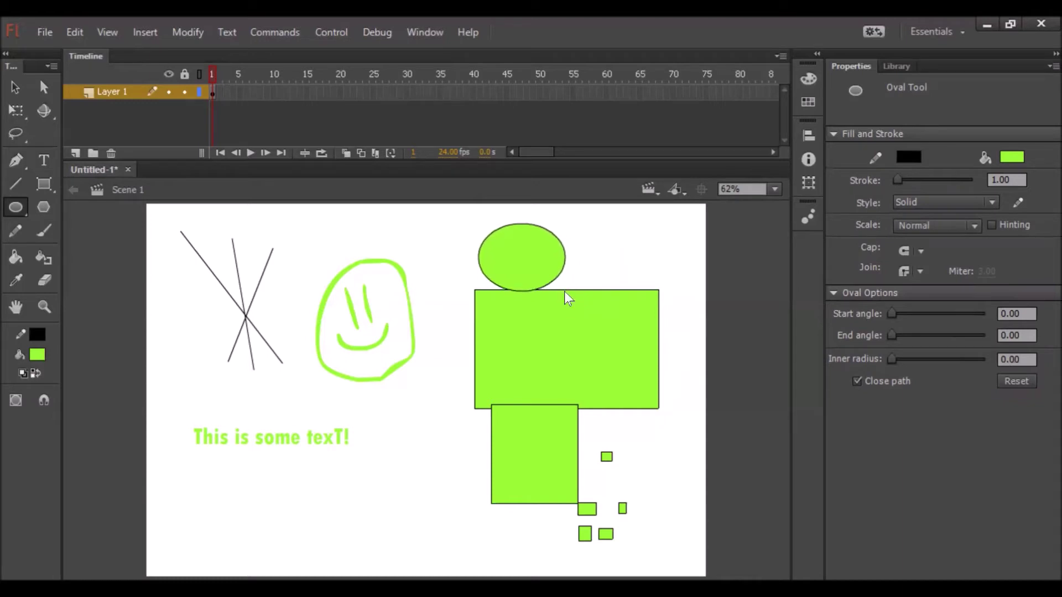
click(43, 207)
drag(595, 229, 588, 258)
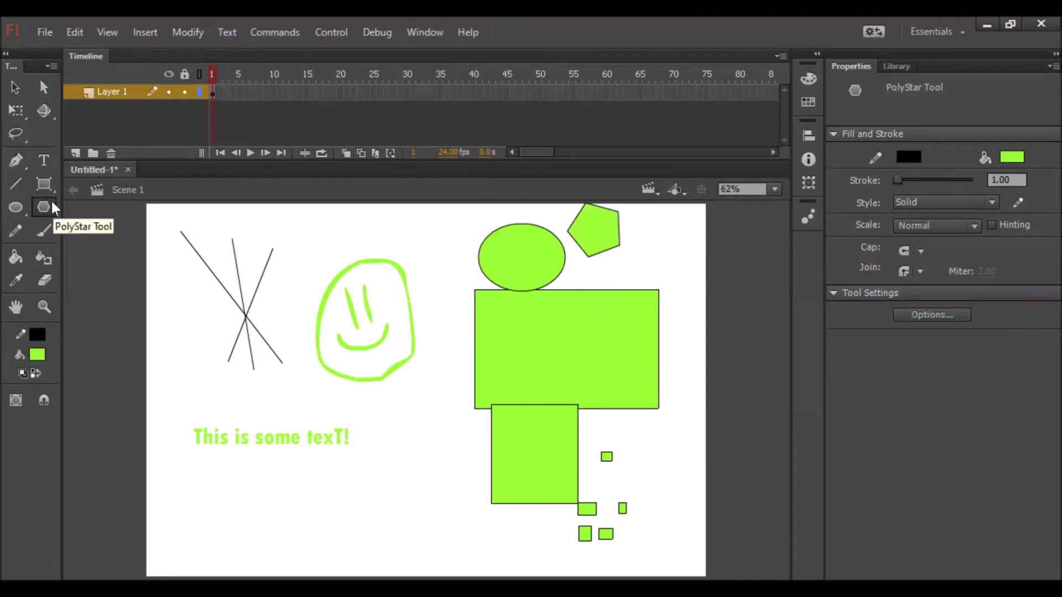
- Scribble freehand strokes with the Pencil tool in the space between the text and the rectangles
click(17, 231)
mouse_move(462, 375)
mouse_down()
mouse_move(458, 412)
mouse_move(383, 407)
mouse_move(384, 447)
mouse_move(372, 446)
mouse_move(449, 454)
mouse_move(444, 444)
mouse_move(415, 482)
mouse_move(377, 501)
mouse_up()
mouse_move(364, 464)
mouse_down()
mouse_move(383, 500)
mouse_move(397, 453)
mouse_move(386, 478)
mouse_up()
- Draw a stick figure with a round head, body, legs and arms below the text with the Pencil tool
mouse_move(296, 461)
mouse_down()
mouse_move(257, 476)
mouse_move(270, 507)
mouse_move(302, 498)
mouse_move(299, 463)
mouse_up()
mouse_move(280, 510)
mouse_down()
mouse_move(271, 558)
mouse_move(282, 529)
mouse_move(299, 552)
mouse_up()
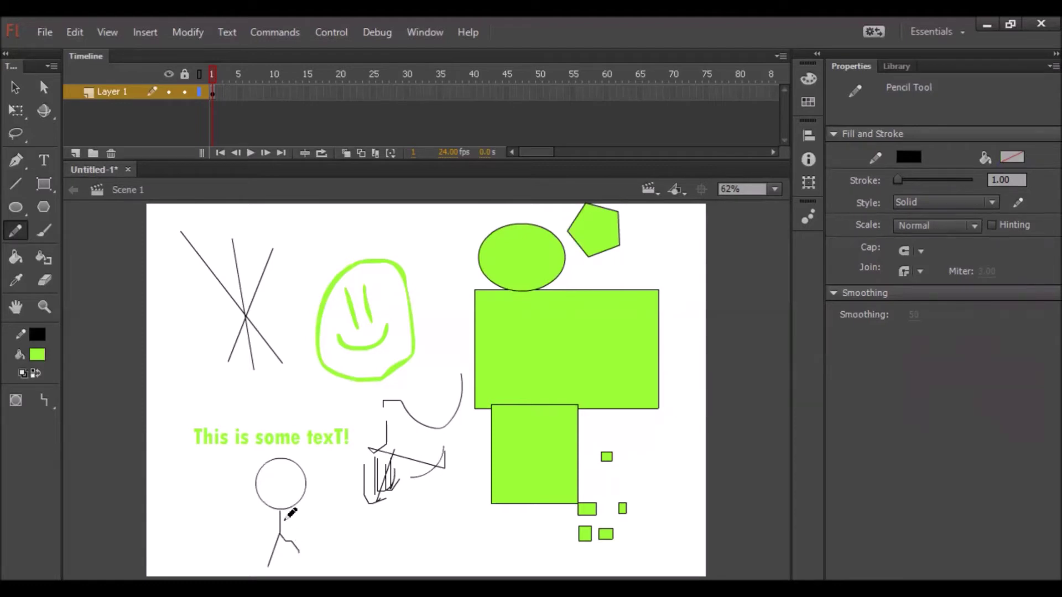
drag(282, 516, 261, 523)
drag(281, 518, 304, 513)
- Delete the stick figure and all other artwork, leaving an empty stage
click(14, 89)
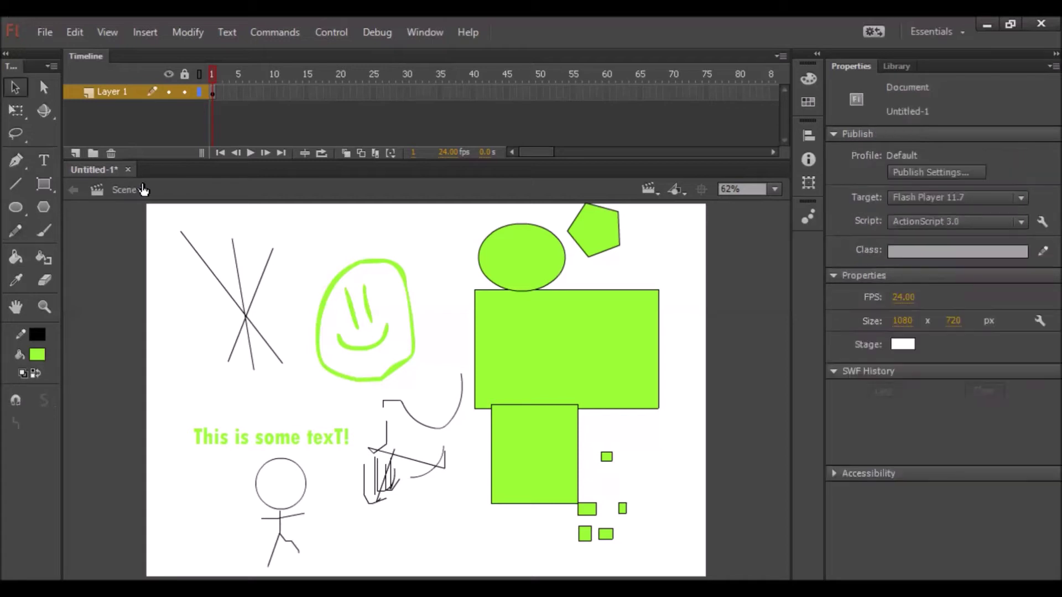
drag(237, 456, 378, 566)
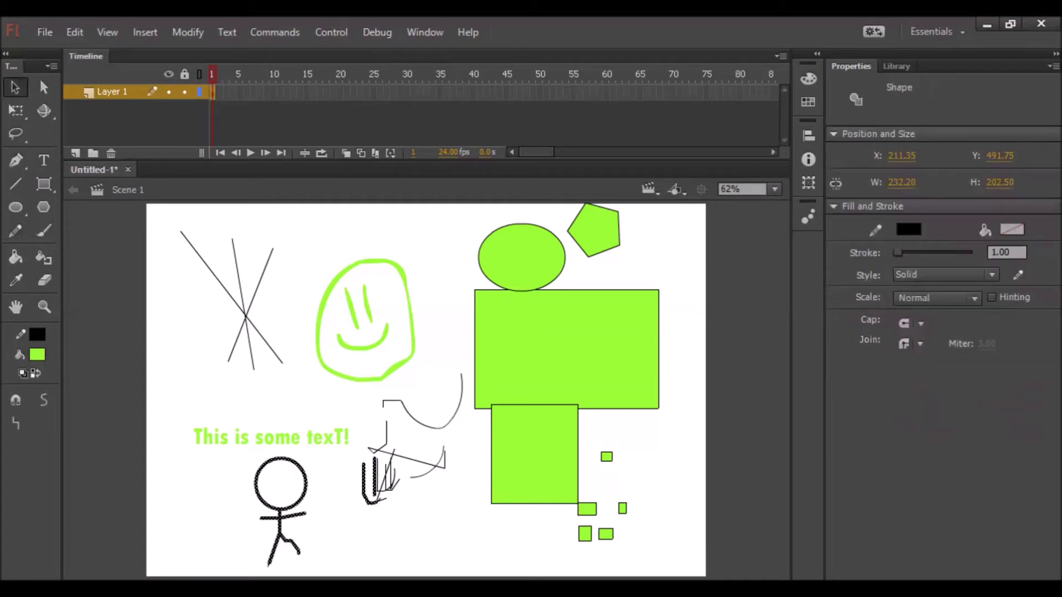
key(Delete)
drag(358, 393, 631, 578)
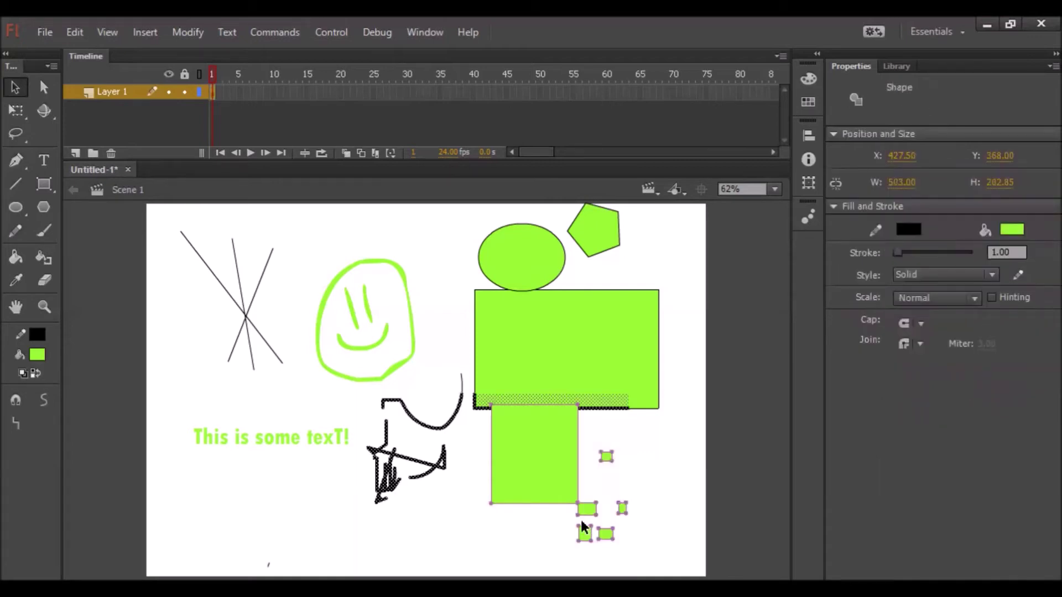
key(ctrl+a)
key(Delete)
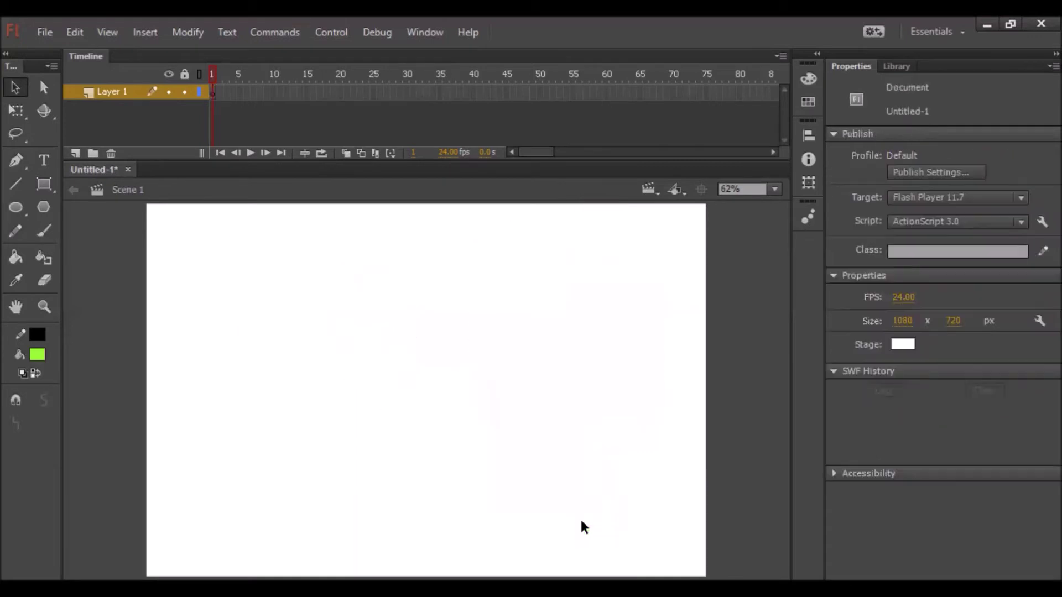
click(16, 228)
click(43, 230)
drag(357, 268, 358, 278)
mouse_move(365, 335)
mouse_down()
mouse_move(283, 373)
mouse_move(259, 430)
mouse_move(359, 461)
mouse_move(387, 413)
mouse_up()
mouse_move(405, 263)
mouse_down()
mouse_move(406, 337)
mouse_move(427, 342)
mouse_move(454, 410)
mouse_move(459, 475)
mouse_move(391, 420)
mouse_up()
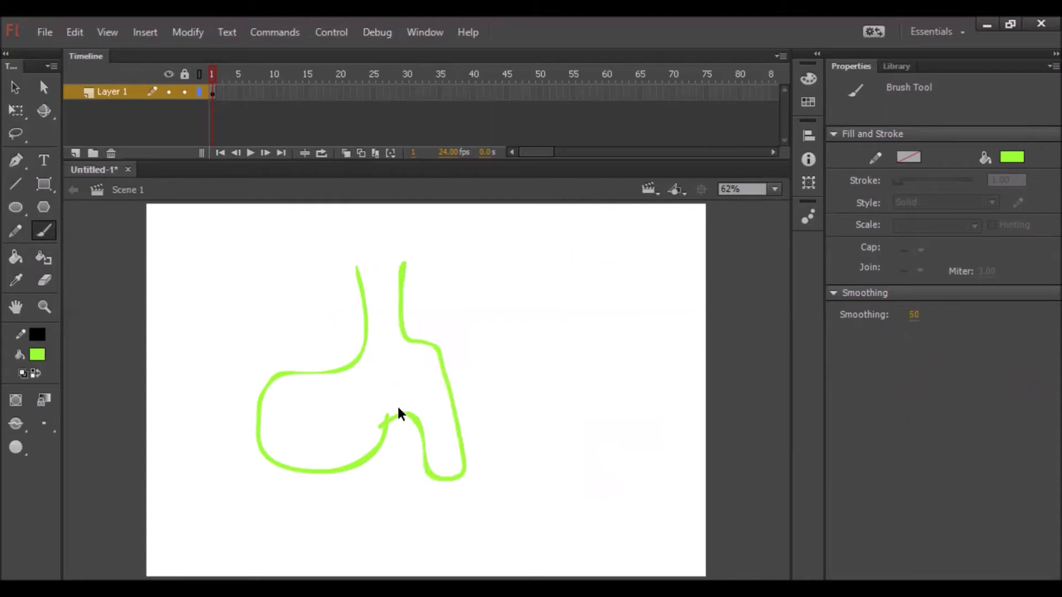
key(ctrl+z)
key(ctrl+z)
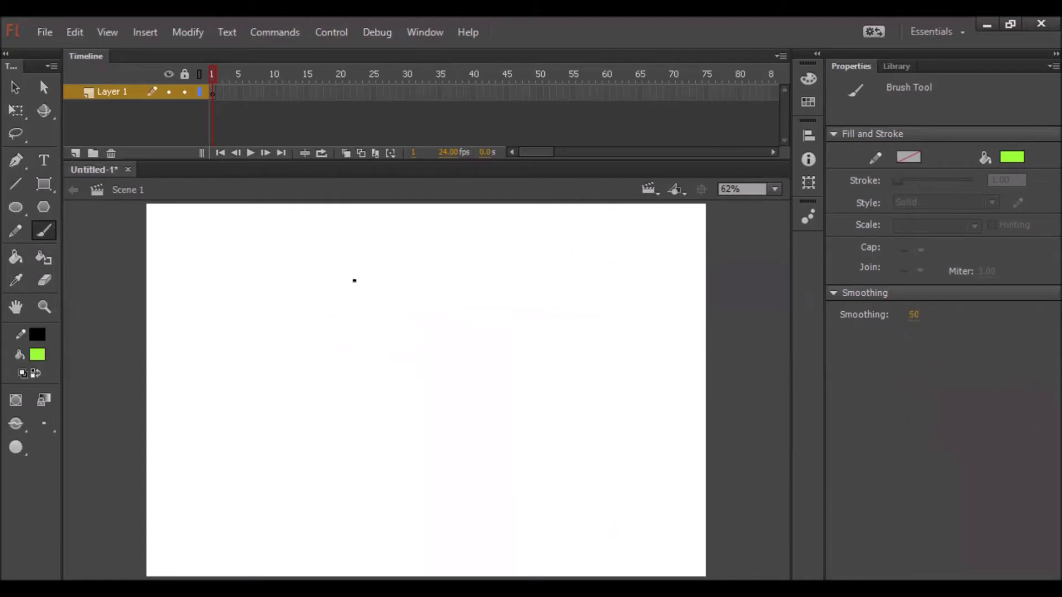
- Paint a closed green apple outline with a notch in its upper edge near the stage's middle, using the Brush tool
mouse_move(351, 275)
mouse_down()
mouse_move(316, 286)
mouse_move(278, 322)
mouse_move(256, 393)
mouse_move(272, 442)
mouse_move(336, 489)
mouse_up()
drag(362, 273, 331, 483)
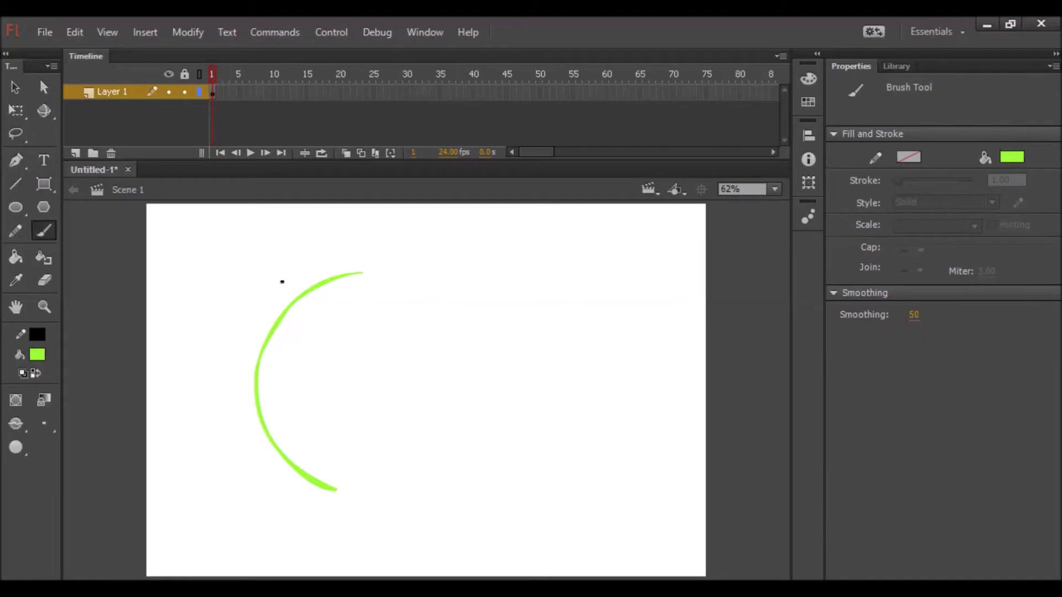
key(ctrl+z)
mouse_move(384, 302)
mouse_down()
mouse_move(337, 302)
mouse_move(297, 326)
mouse_move(277, 360)
mouse_move(276, 400)
mouse_move(302, 446)
mouse_move(351, 464)
mouse_move(417, 464)
mouse_move(458, 446)
mouse_move(476, 379)
mouse_move(475, 309)
mouse_move(445, 276)
mouse_move(416, 279)
mouse_move(401, 334)
mouse_move(369, 299)
mouse_up()
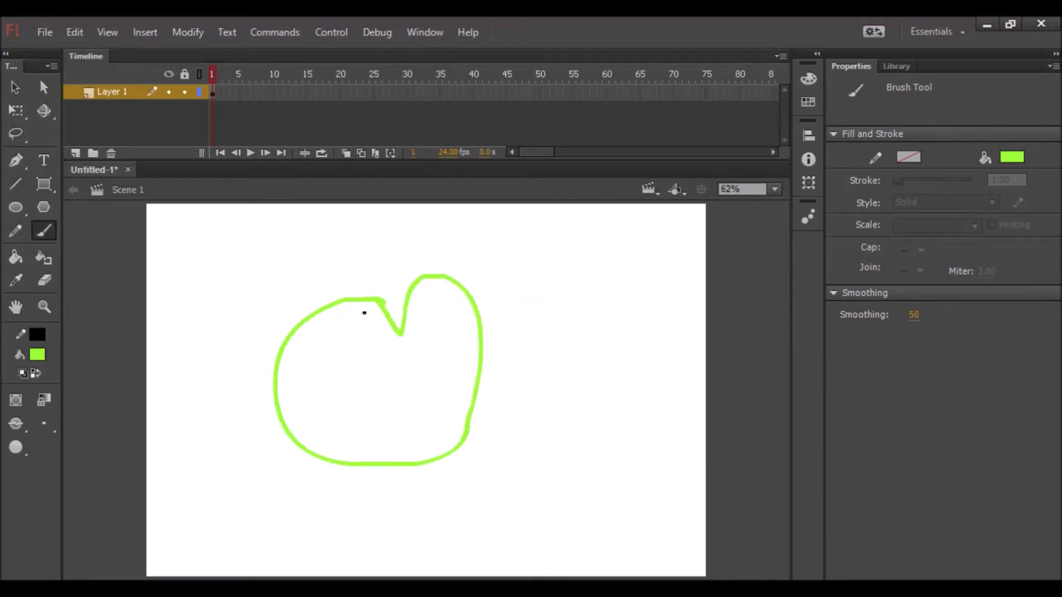
- Set the fill colour to orange-red D84617 and brush a tall, narrow stem outline rising from the apple's notch
click(37, 354)
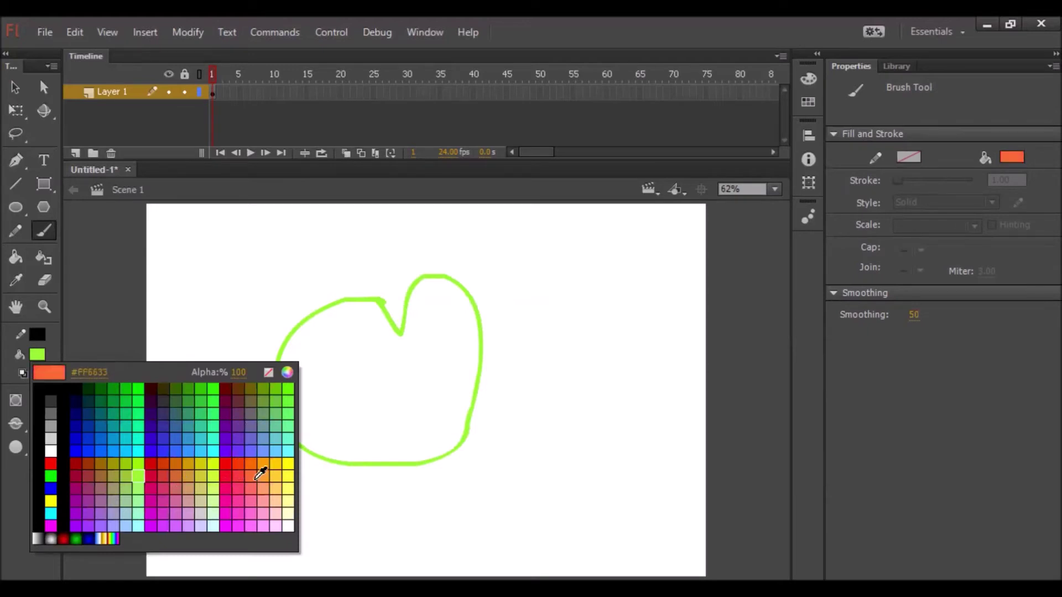
click(287, 373)
drag(569, 271, 571, 231)
drag(382, 360, 358, 349)
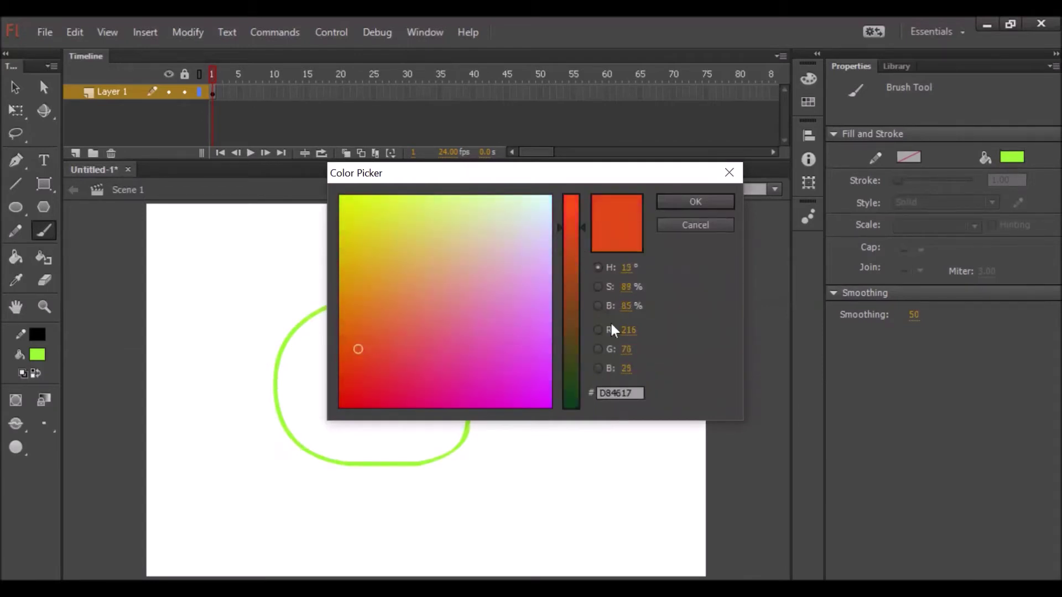
click(696, 201)
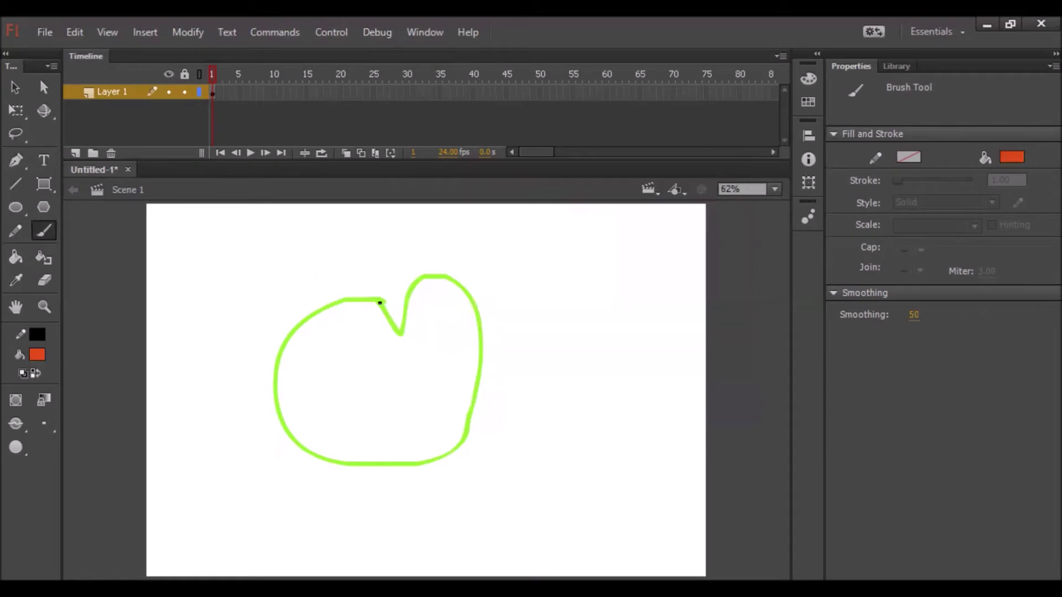
mouse_move(374, 256)
mouse_down()
mouse_move(369, 229)
mouse_move(390, 227)
mouse_move(393, 323)
mouse_up()
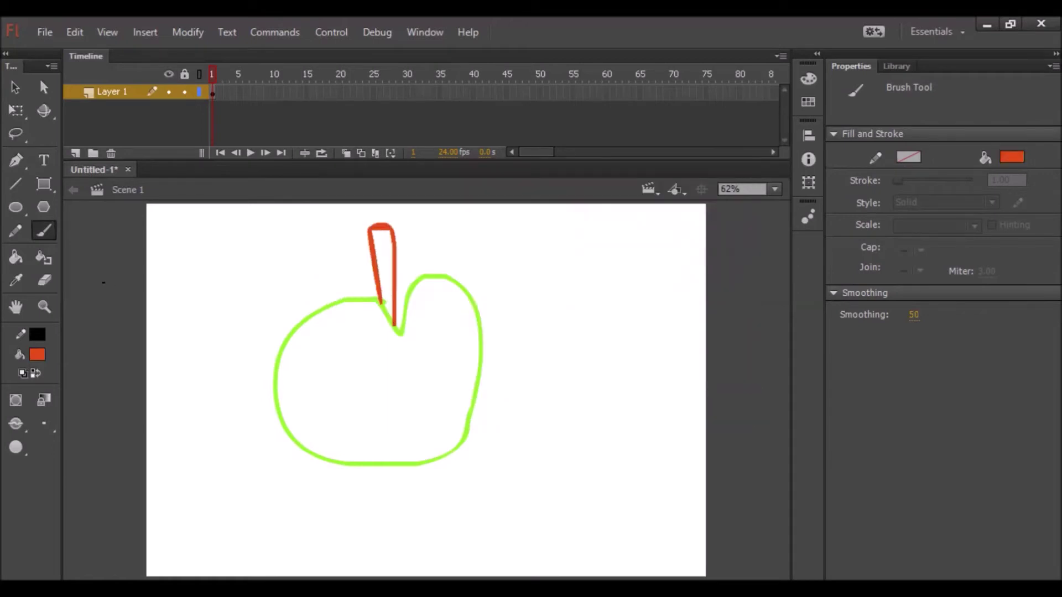
- Fill the stem with the orange-red and the apple with green sampled from its outline, using the Paint Bucket tool
click(21, 259)
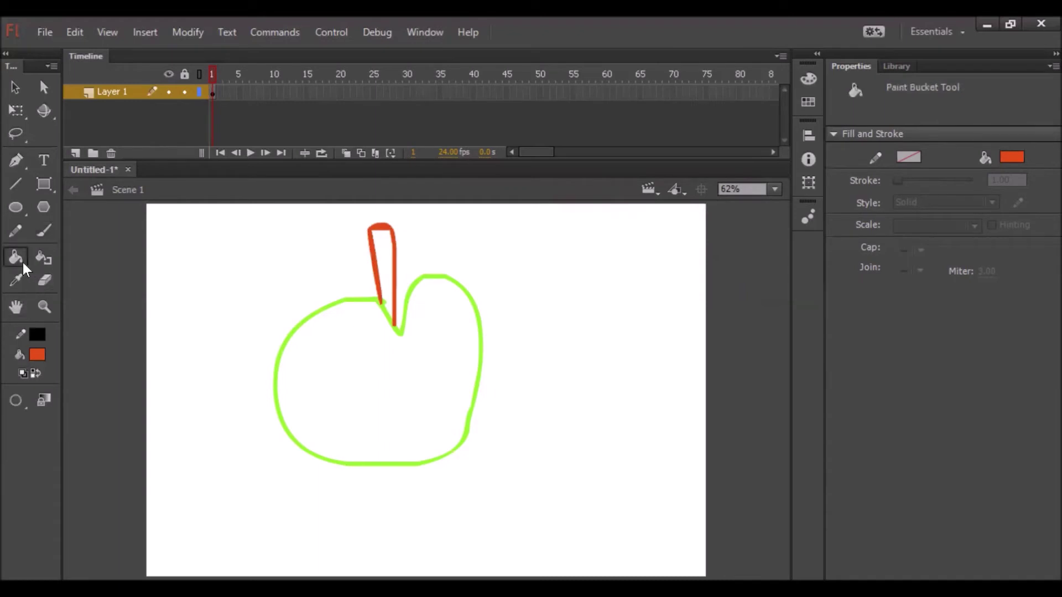
click(386, 262)
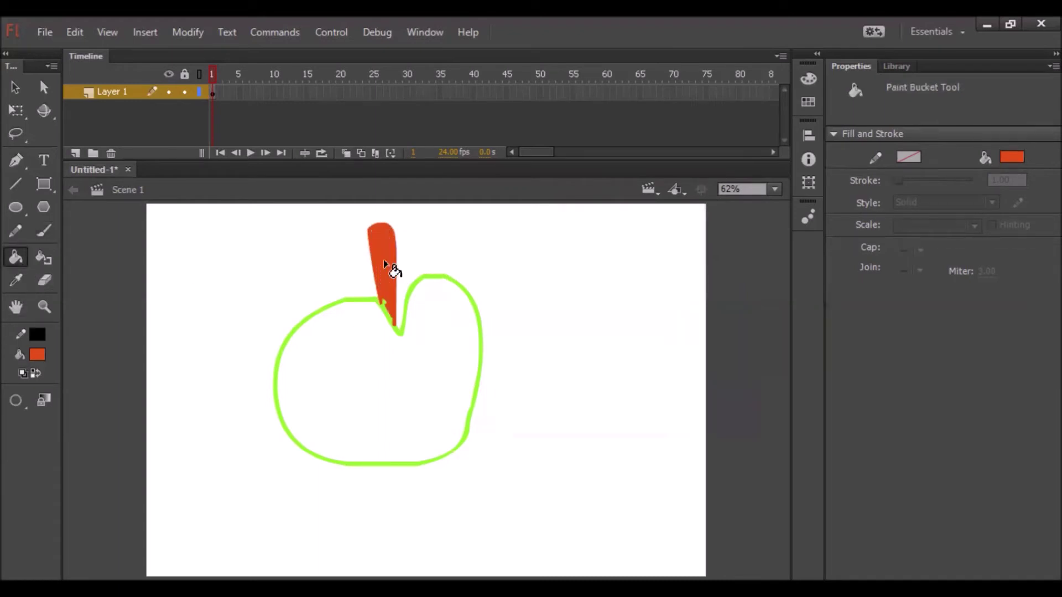
click(38, 351)
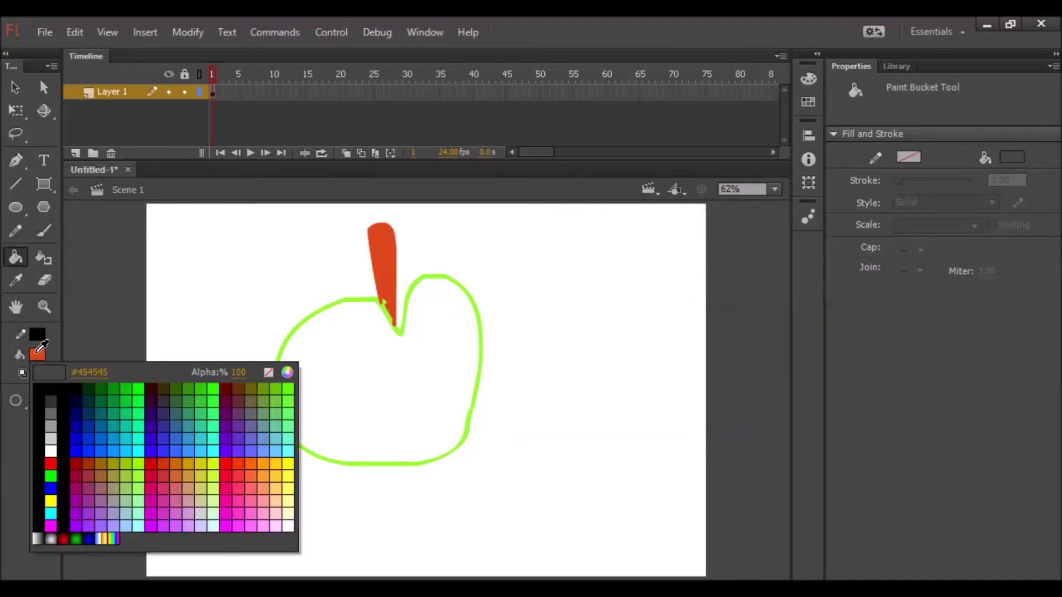
click(24, 286)
click(278, 409)
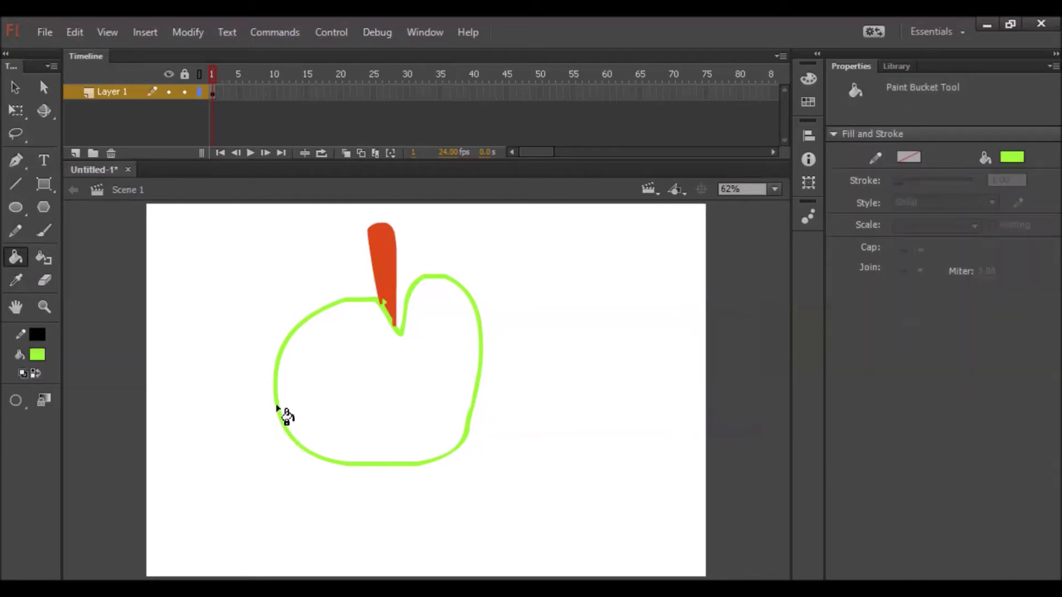
click(352, 384)
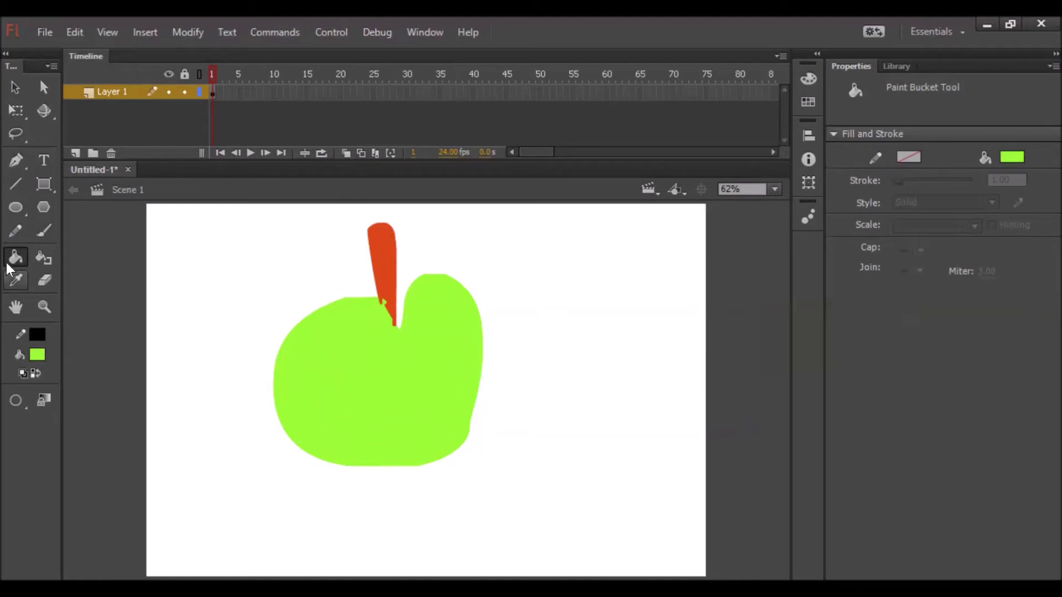
click(16, 232)
click(17, 280)
click(42, 258)
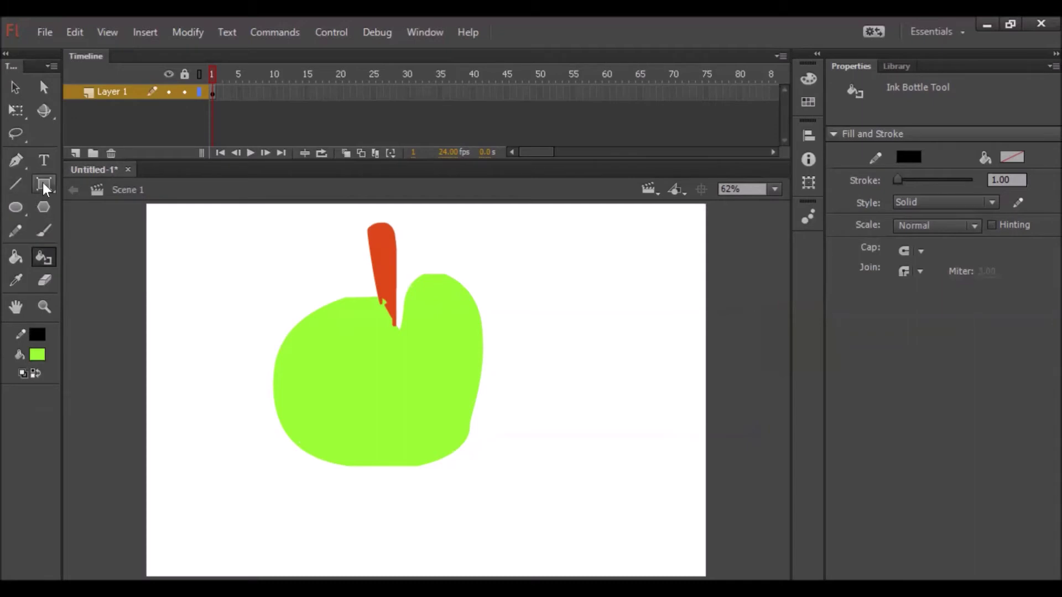
click(17, 231)
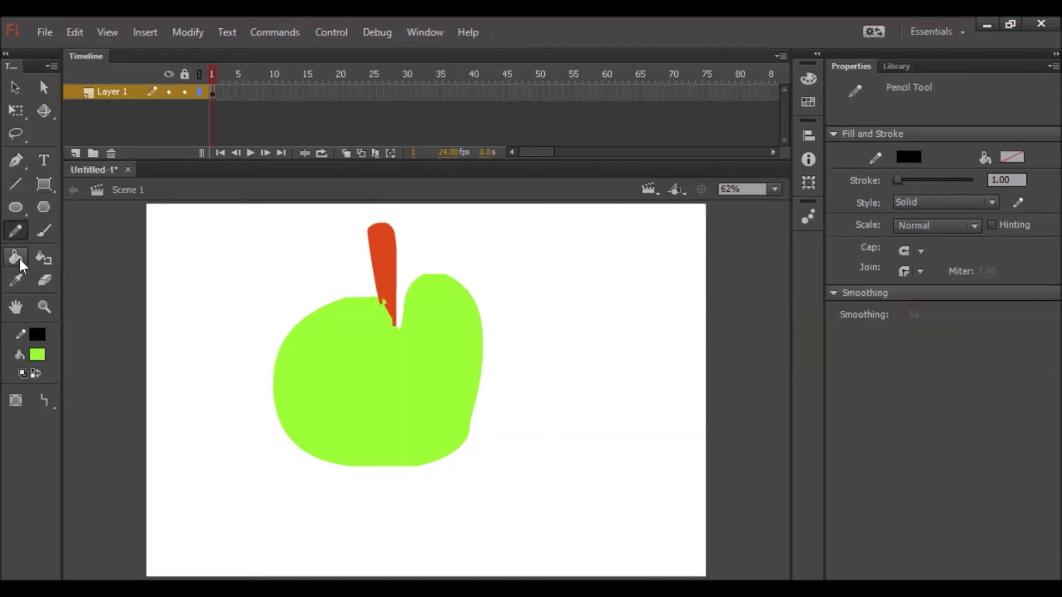
- Erase a large curved bite from the apple's left side, including the leftover green fragments, with the Eraser tool
click(44, 281)
mouse_move(286, 331)
mouse_down()
mouse_move(283, 370)
mouse_move(286, 345)
mouse_move(245, 434)
mouse_move(300, 380)
mouse_move(221, 406)
mouse_up()
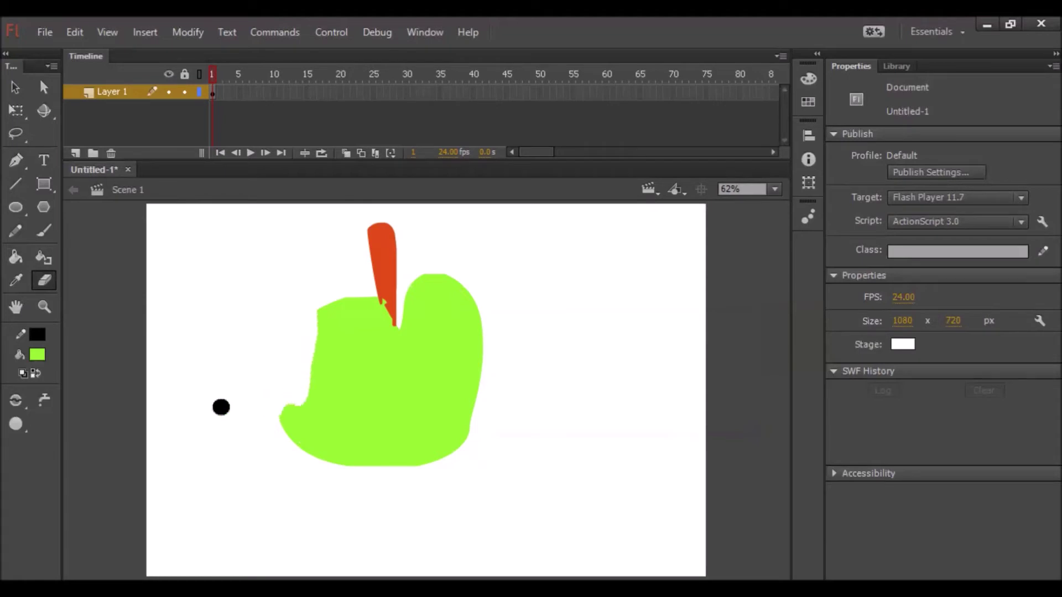
mouse_move(323, 315)
mouse_down()
mouse_move(334, 373)
mouse_move(315, 423)
mouse_move(285, 450)
mouse_move(325, 388)
mouse_move(289, 431)
mouse_move(294, 397)
mouse_move(280, 454)
mouse_move(311, 402)
mouse_move(320, 403)
mouse_move(313, 431)
mouse_move(323, 350)
mouse_move(327, 372)
mouse_up()
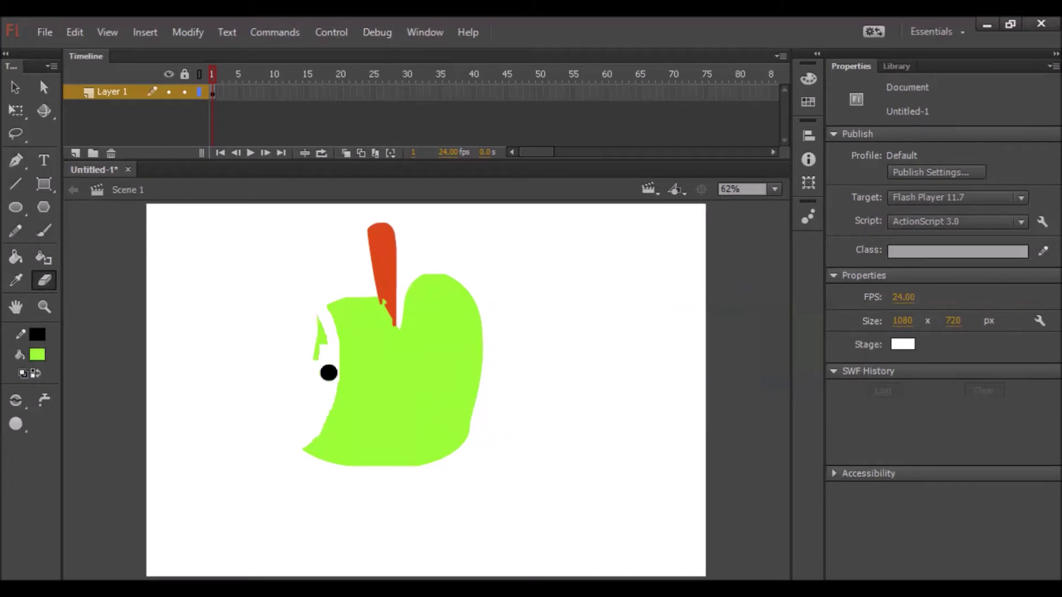
drag(320, 332, 321, 378)
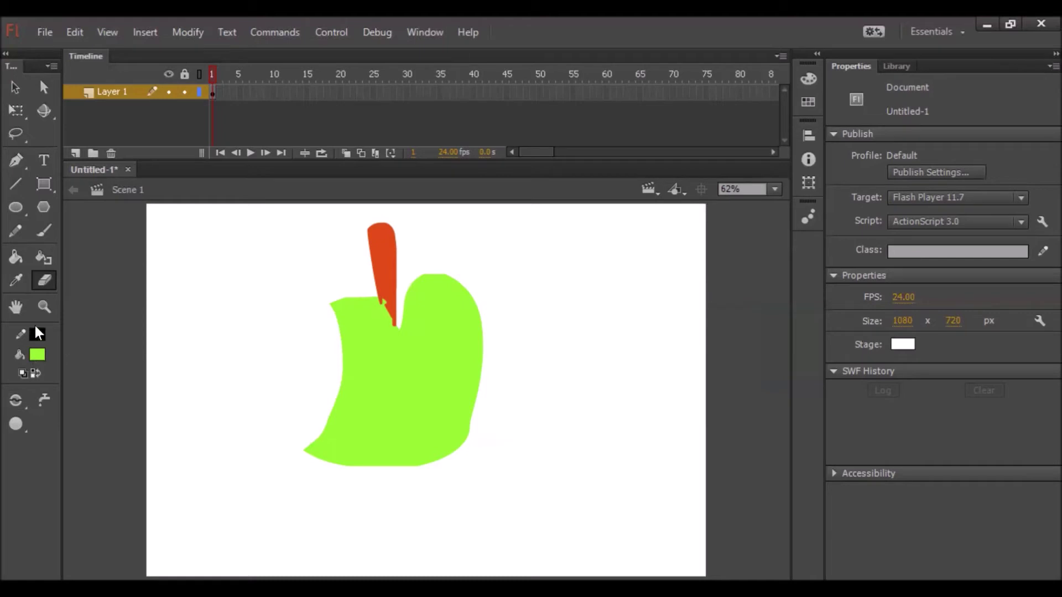
- Magnify the stage to 800% and pan across the apple up to the top of its stem with the Hand tool
click(16, 308)
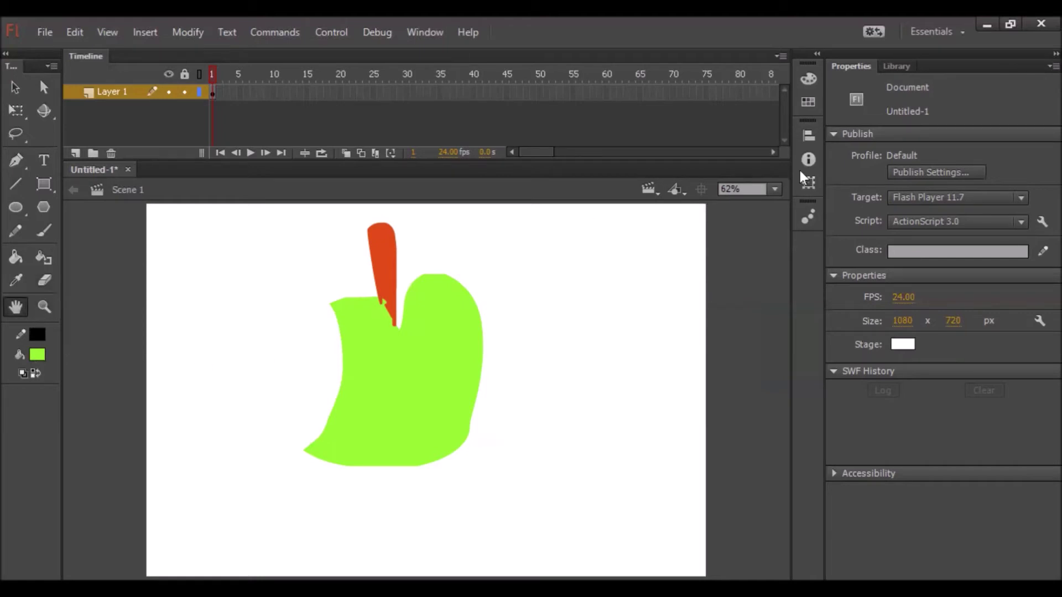
click(776, 189)
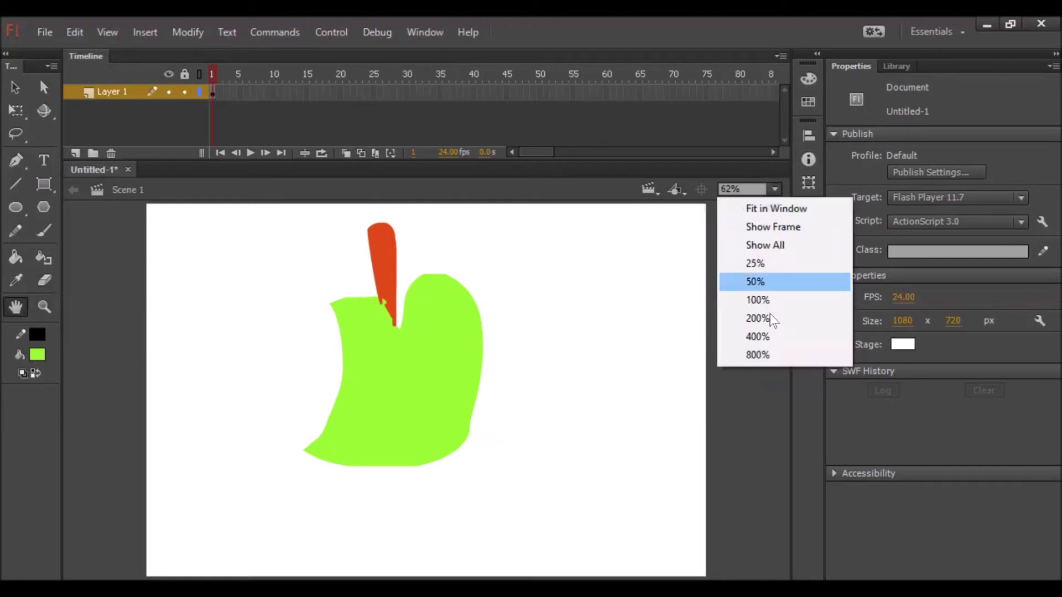
click(769, 354)
scroll(289, 233, down, 6)
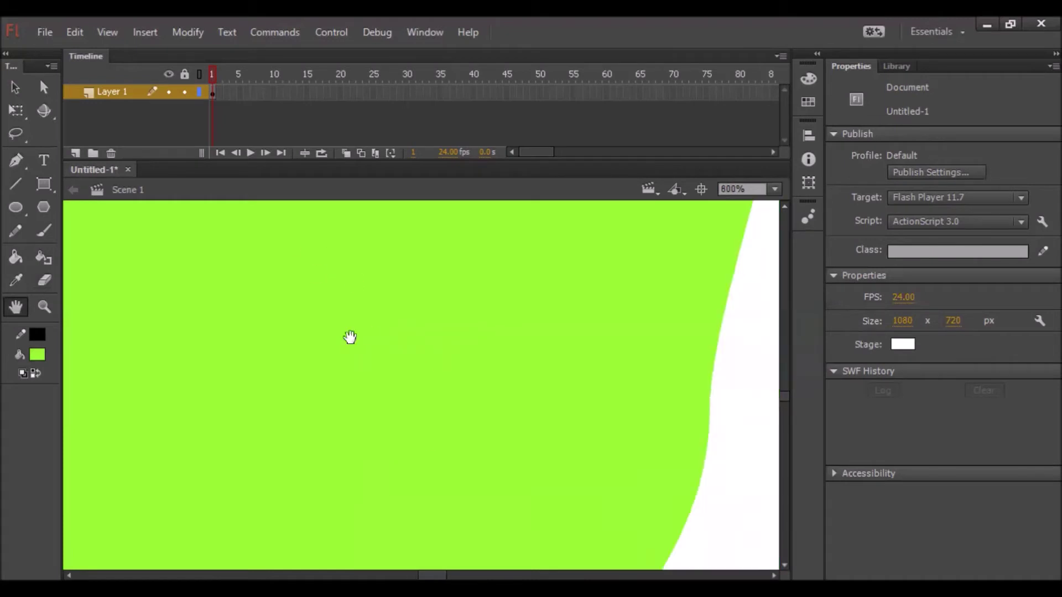
drag(537, 245, 661, 436)
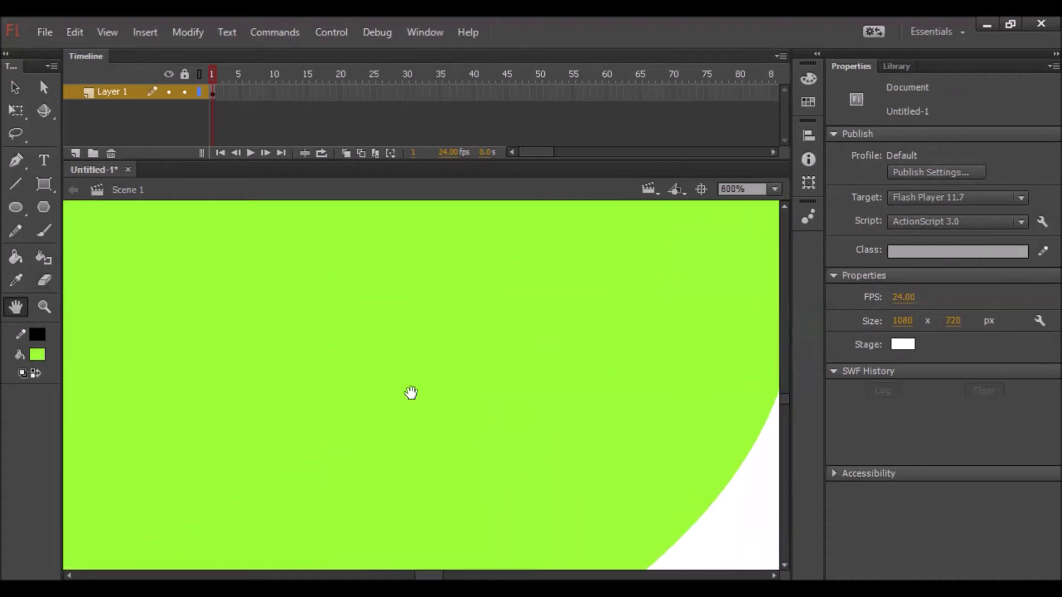
drag(411, 392, 543, 449)
drag(285, 264, 572, 492)
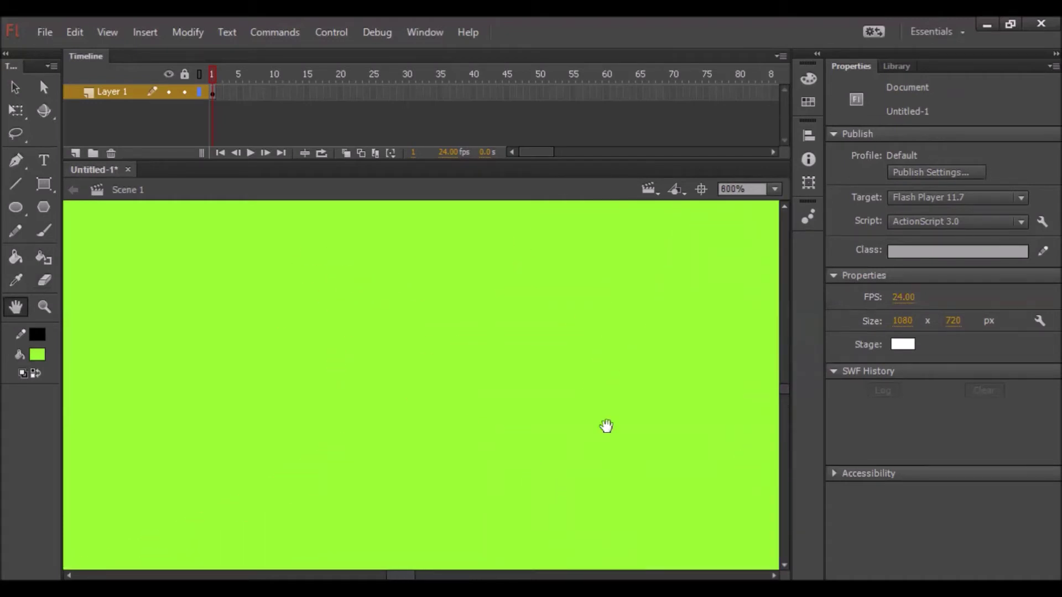
drag(470, 367, 422, 446)
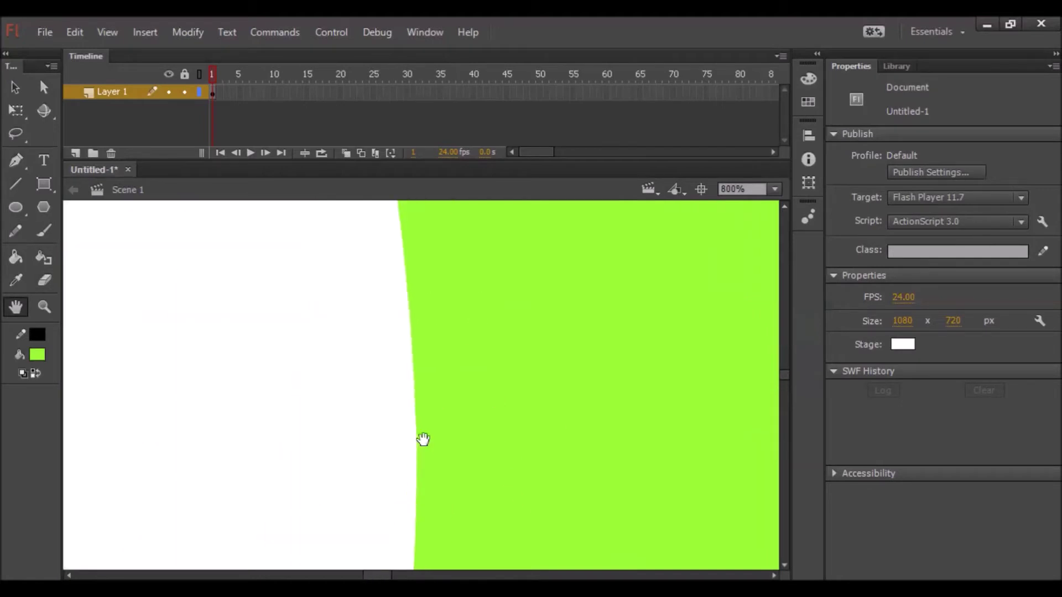
drag(427, 405, 341, 346)
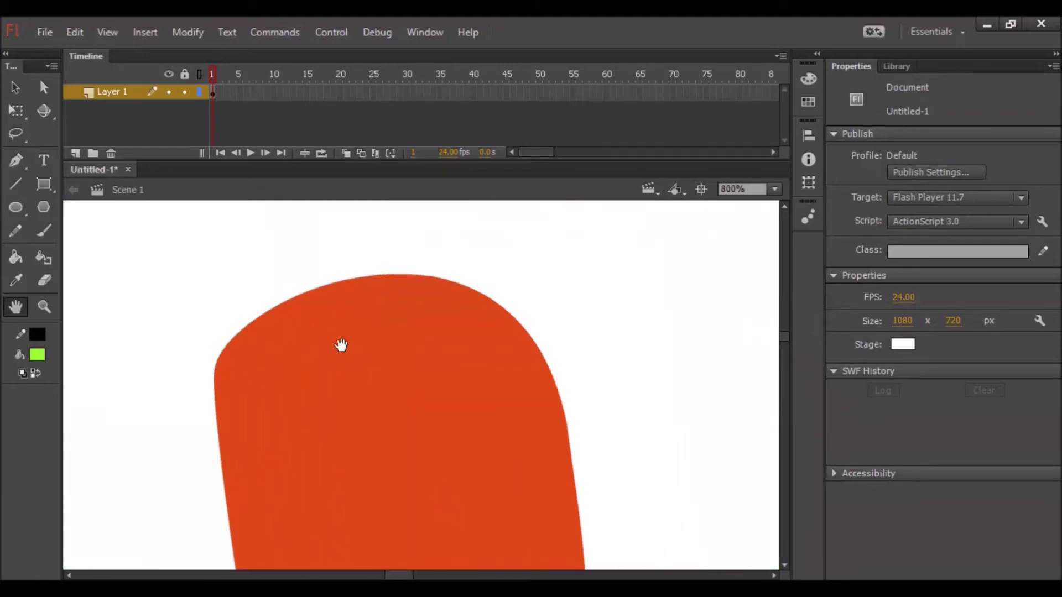
- Reduce the stage magnification to 25%, and fit the stage in the window
click(775, 190)
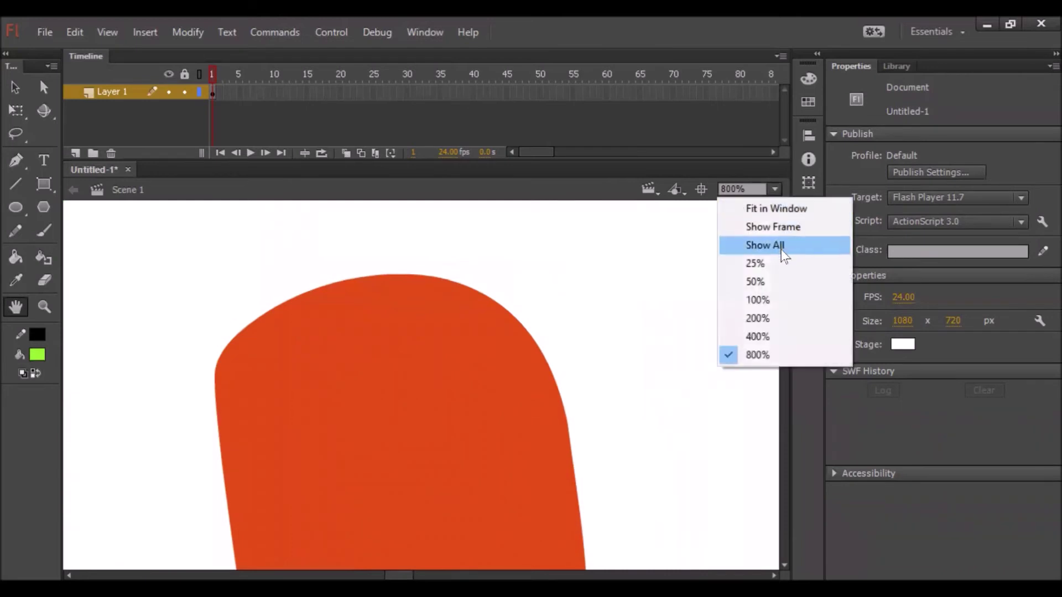
click(778, 270)
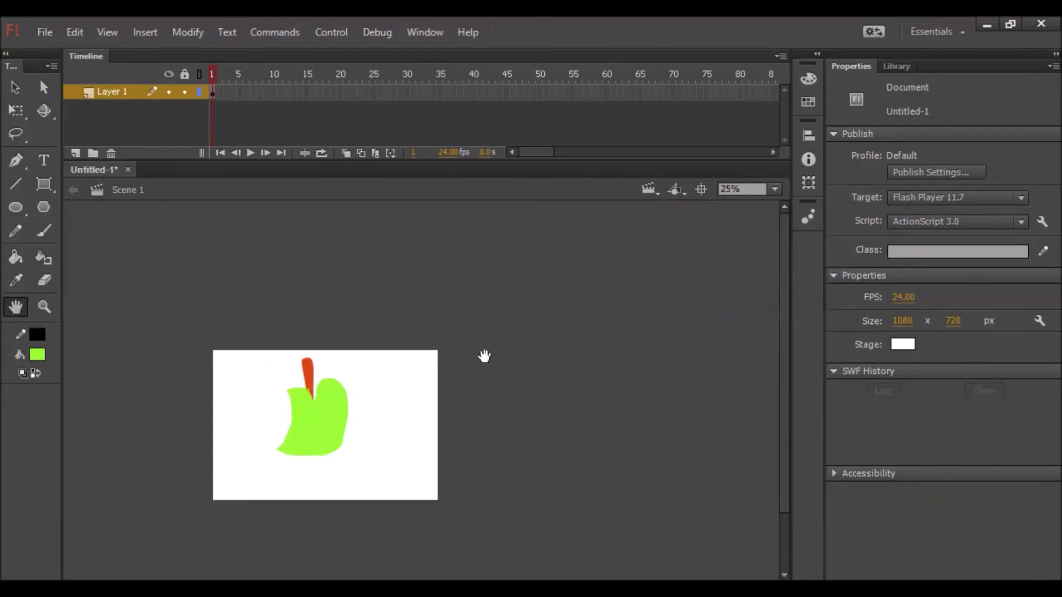
click(776, 190)
click(763, 209)
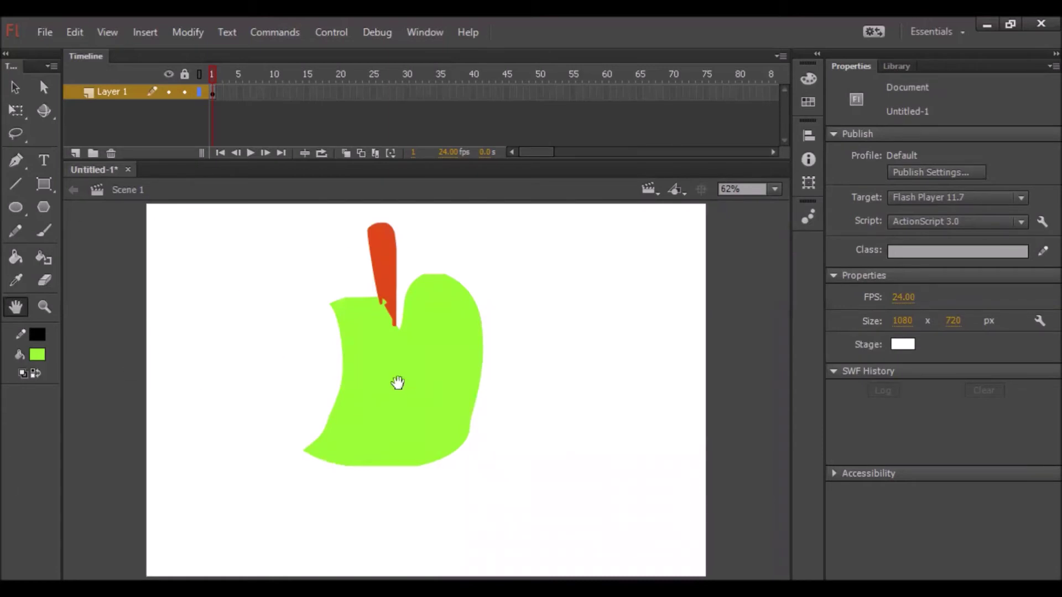
- Magnify the apple's bitten edge in several stages with the Zoom tool and return to the fit-in-window view
click(43, 306)
click(290, 354)
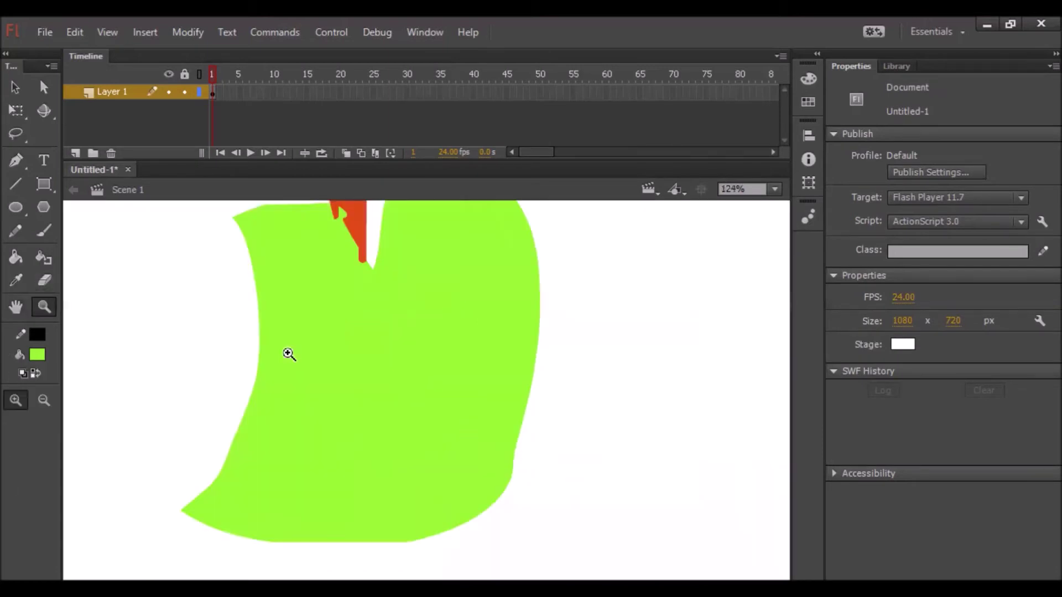
click(289, 353)
click(290, 353)
click(775, 189)
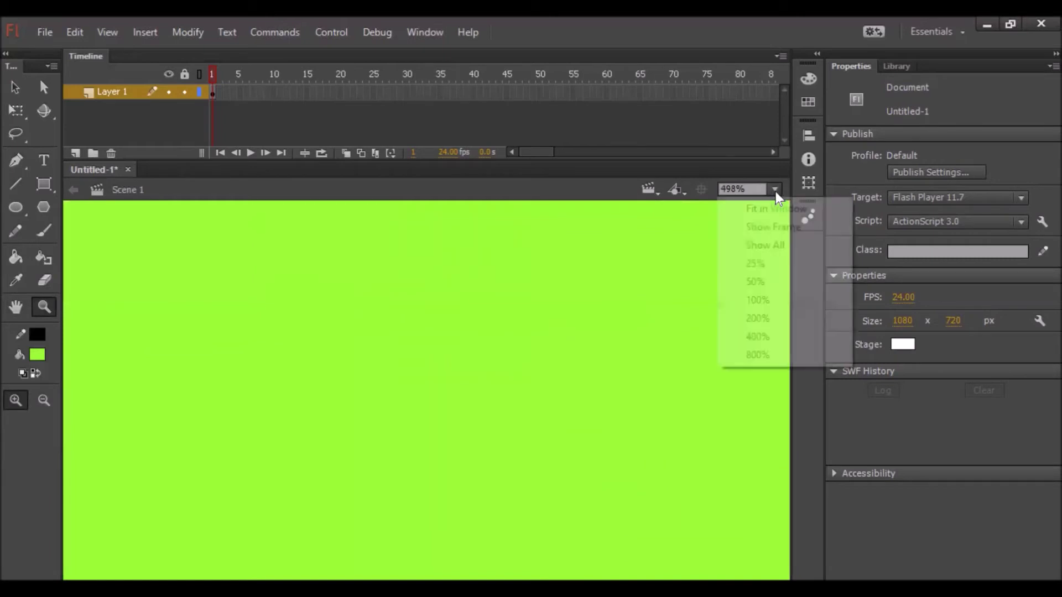
click(776, 209)
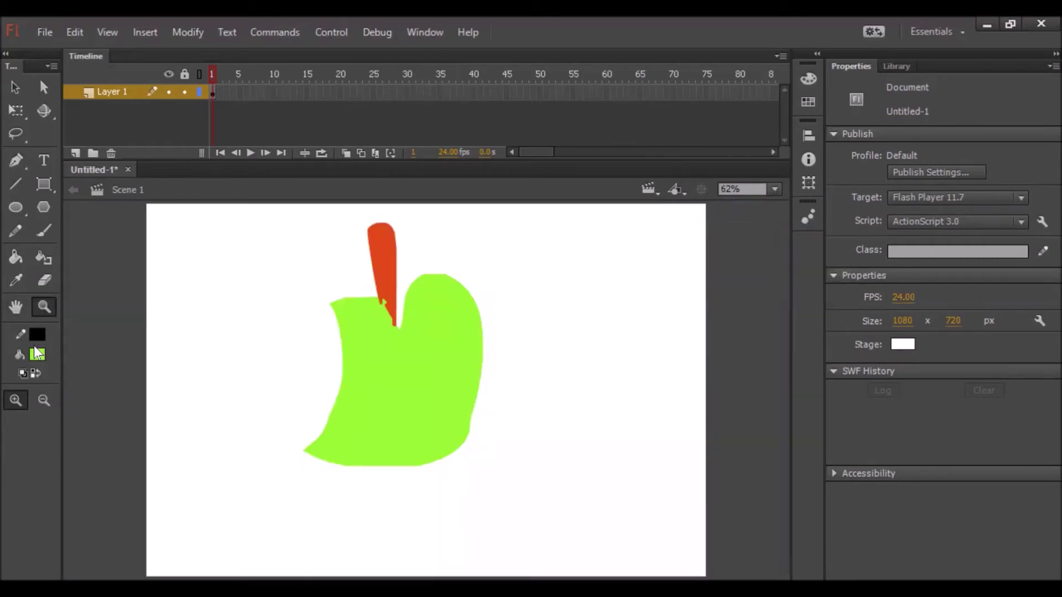
click(23, 283)
click(20, 257)
click(13, 229)
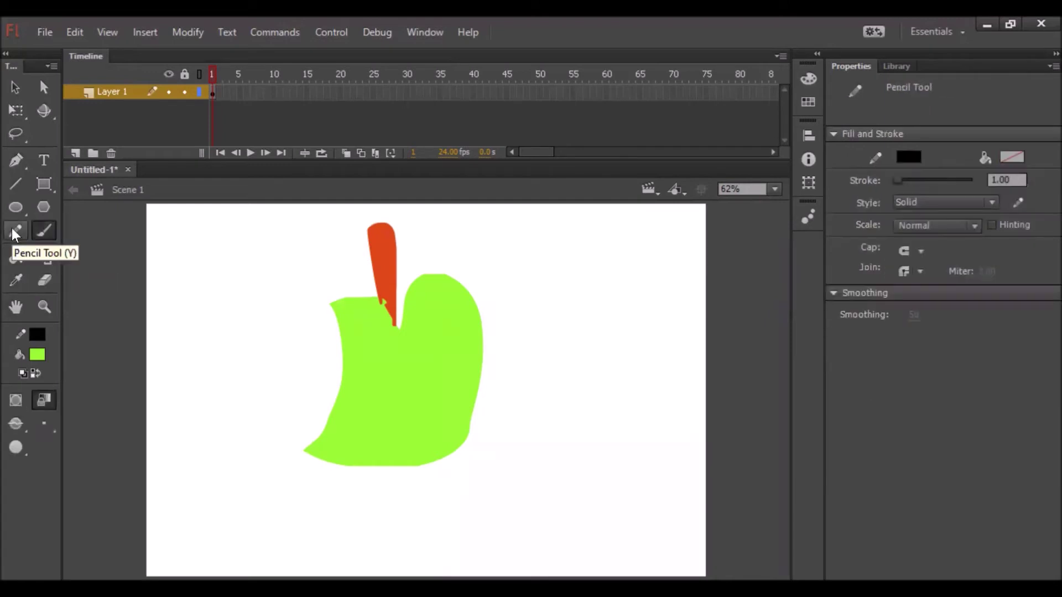
click(15, 206)
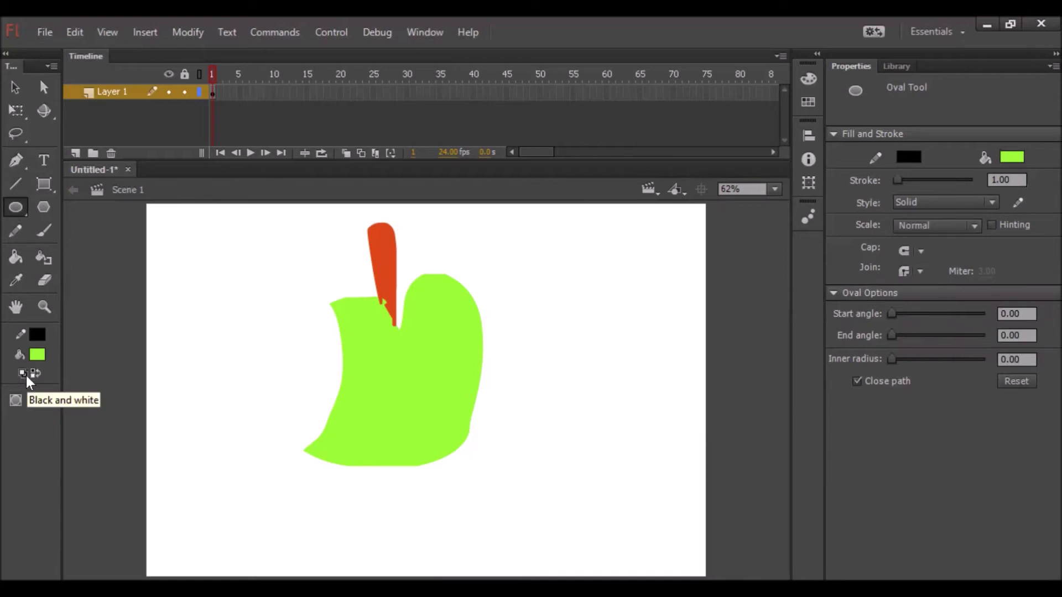
- Select the whole apple drawing, including its stem, and delete it from the stage
click(15, 87)
drag(278, 216, 521, 504)
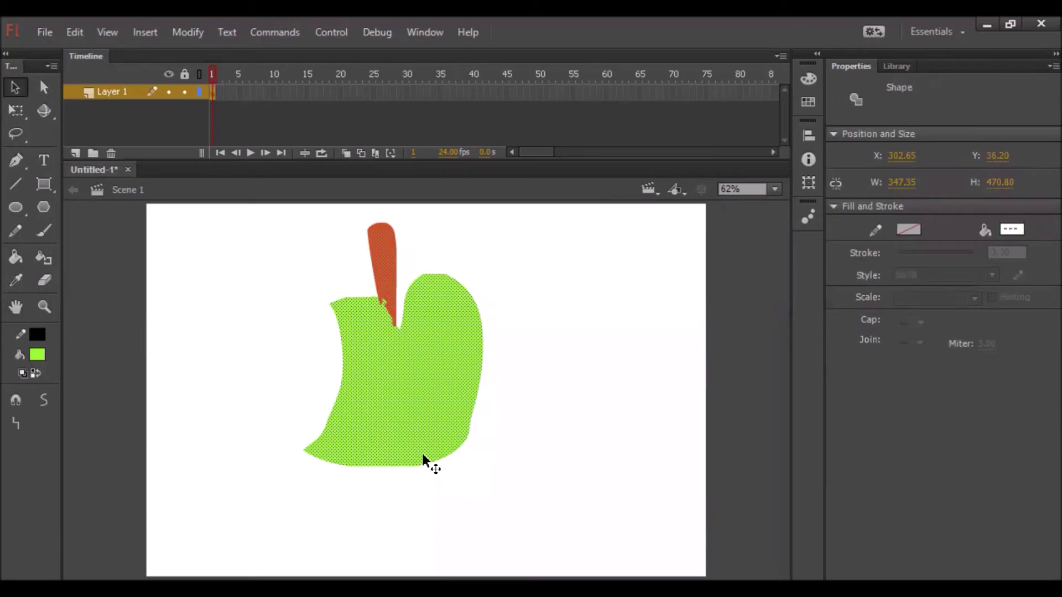
key(Delete)
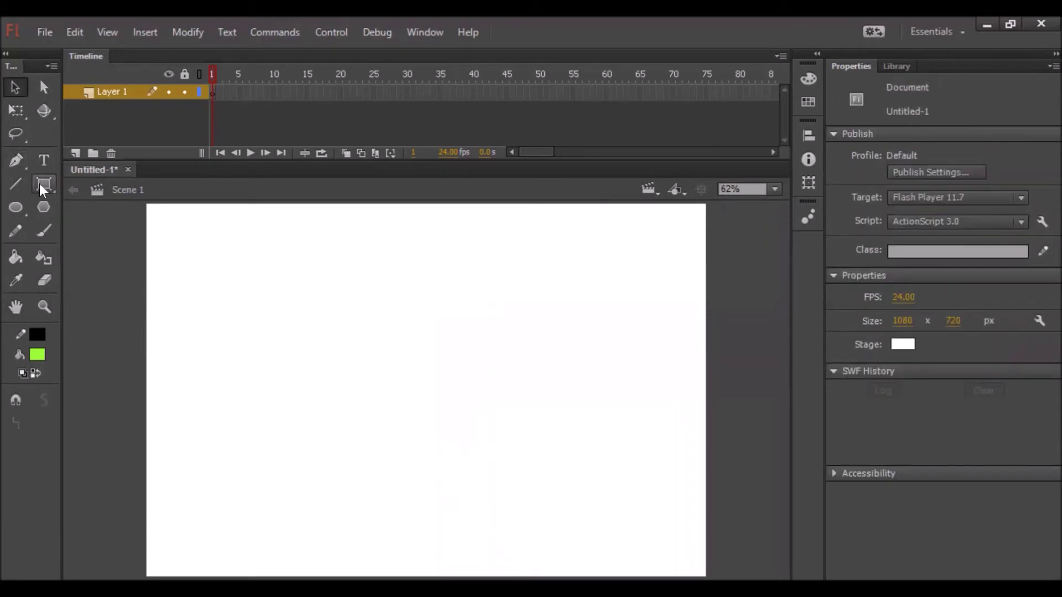
- Set the Brush tool's fill colour to black (#000000)
click(44, 231)
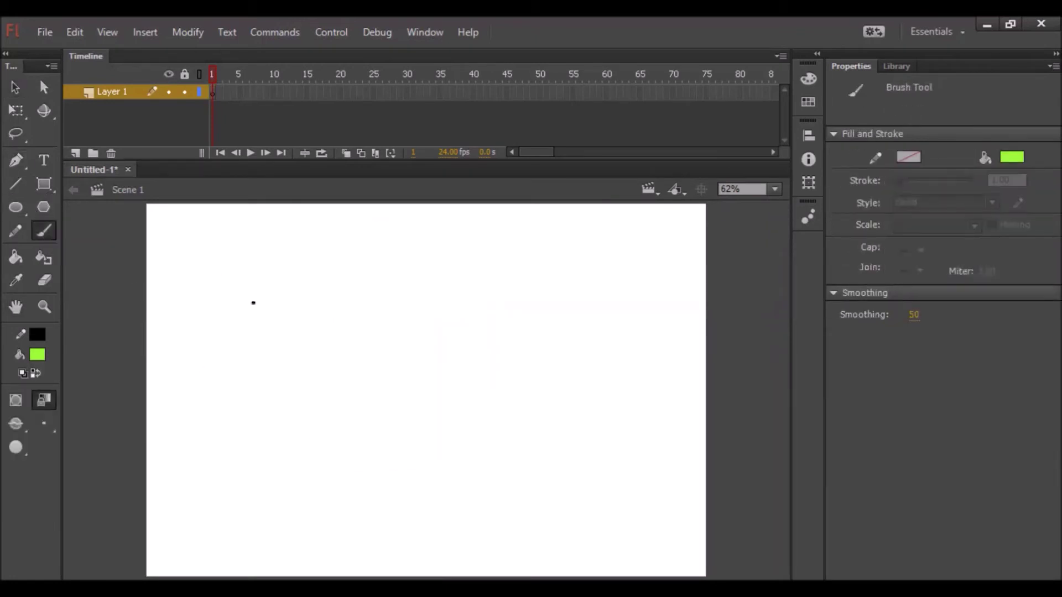
click(37, 355)
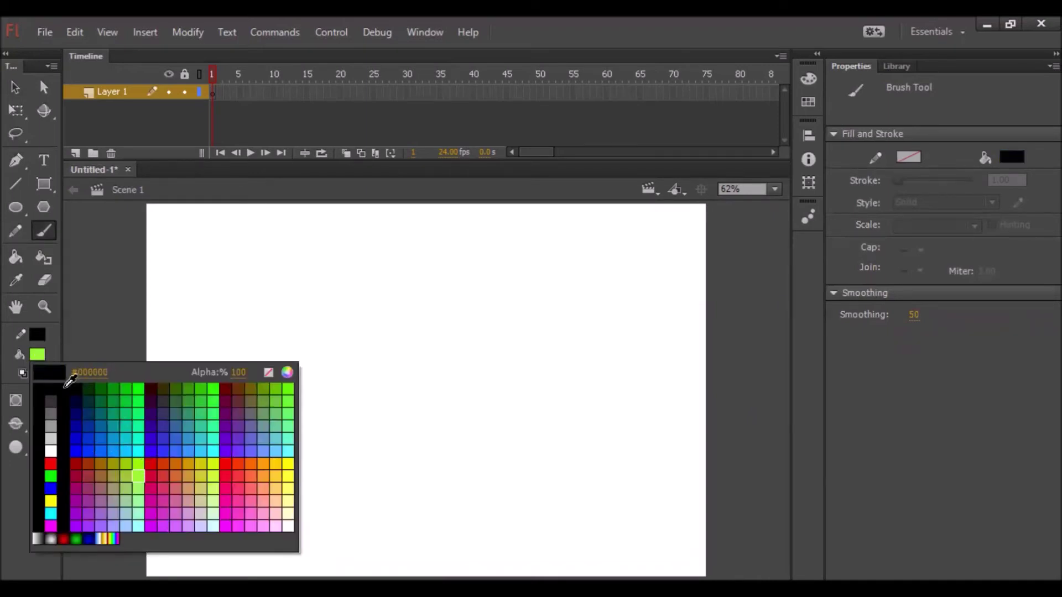
click(67, 384)
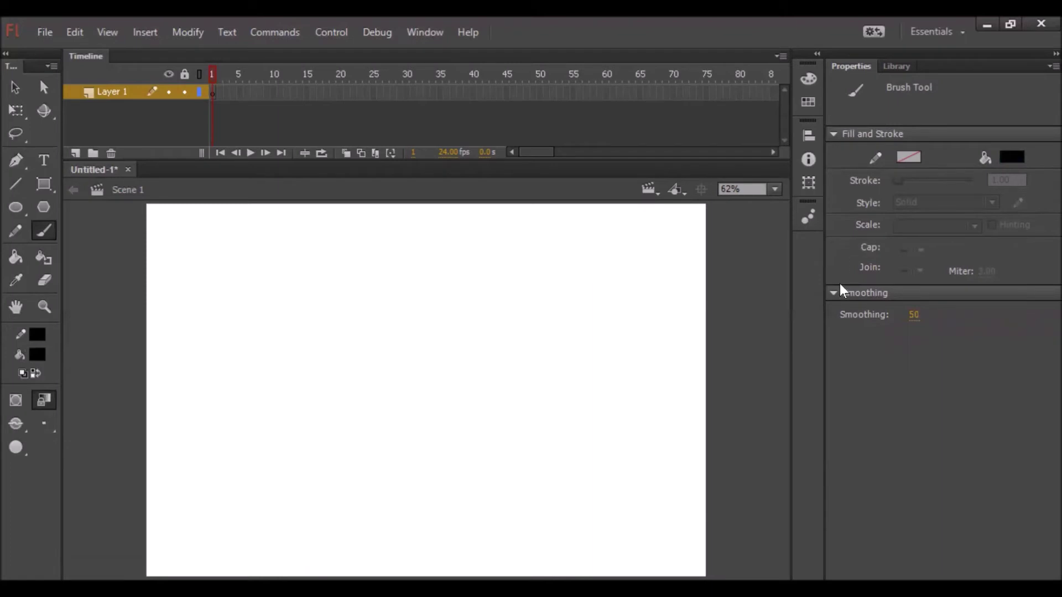
- Change the document's stage colour to grey (#999999)
click(15, 86)
click(903, 343)
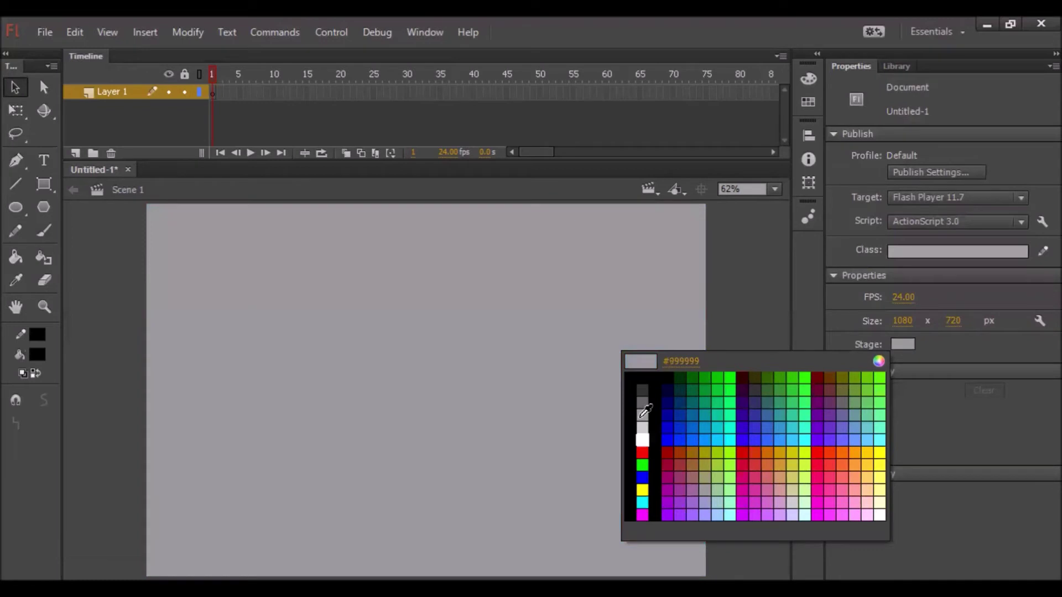
click(447, 416)
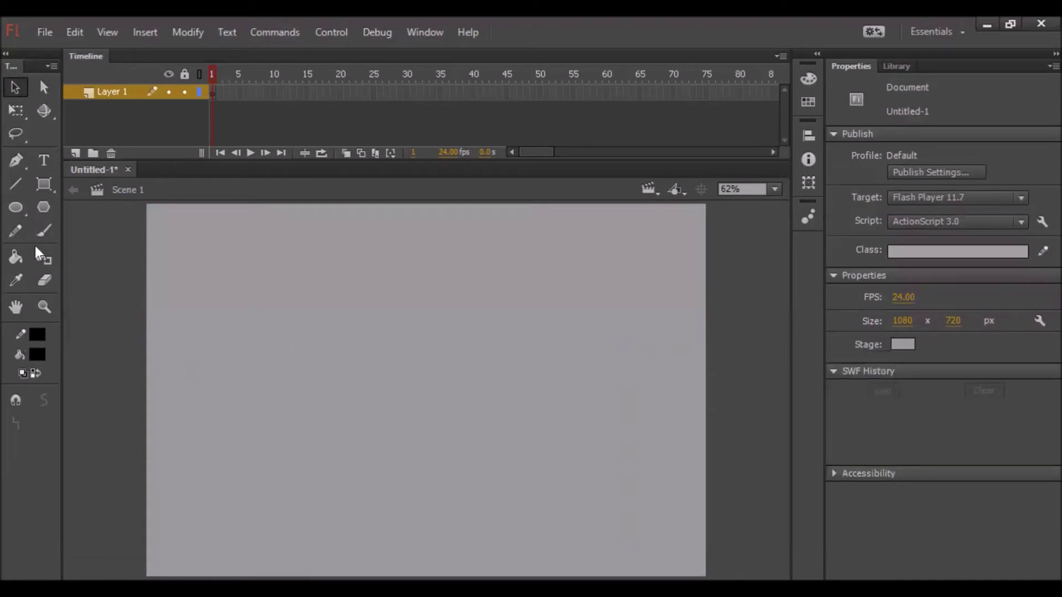
- Paint a smiley face in the middle of the stage with the Brush tool: a round outline, two vertical eyes and a wide smile
click(44, 231)
mouse_move(410, 272)
mouse_down()
mouse_move(348, 298)
mouse_move(319, 373)
mouse_move(336, 403)
mouse_move(358, 423)
mouse_move(420, 441)
mouse_move(496, 431)
mouse_move(535, 393)
mouse_move(537, 336)
mouse_move(519, 298)
mouse_move(430, 267)
mouse_move(410, 346)
mouse_up()
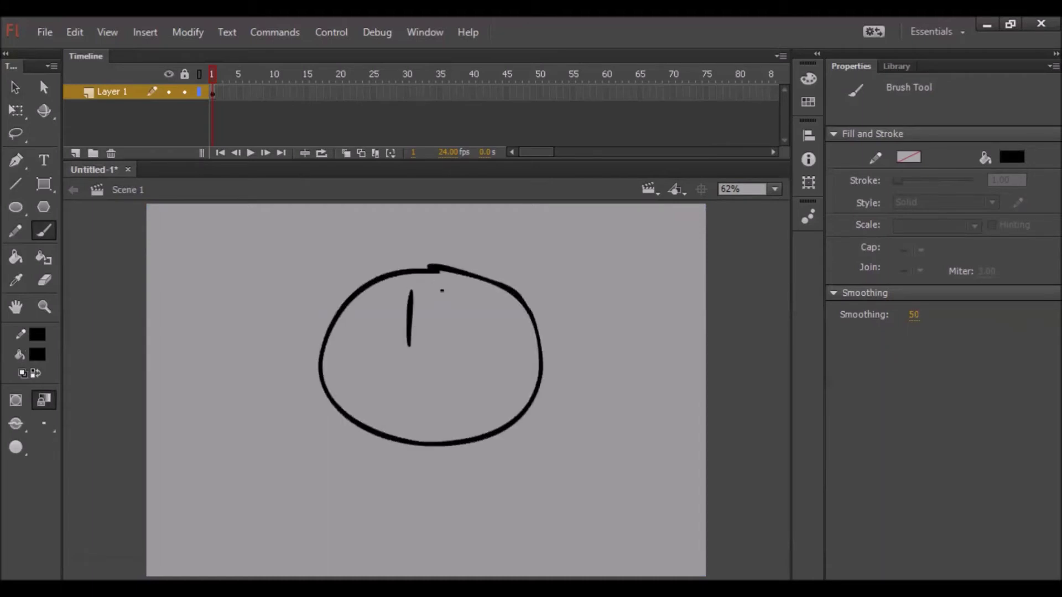
drag(442, 287, 443, 343)
mouse_move(354, 352)
mouse_down()
mouse_move(377, 399)
mouse_move(392, 406)
mouse_move(439, 408)
mouse_move(477, 386)
mouse_move(492, 344)
mouse_up()
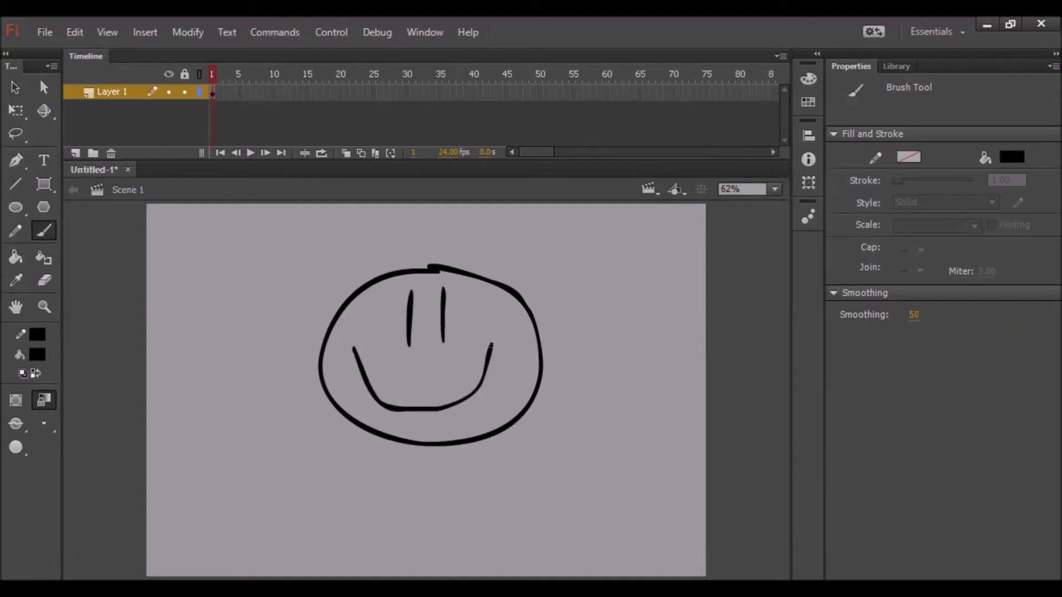
- Draw a thin curved shading line with the Pencil tool down the left part of the face, from the upper to the lower outline
click(15, 232)
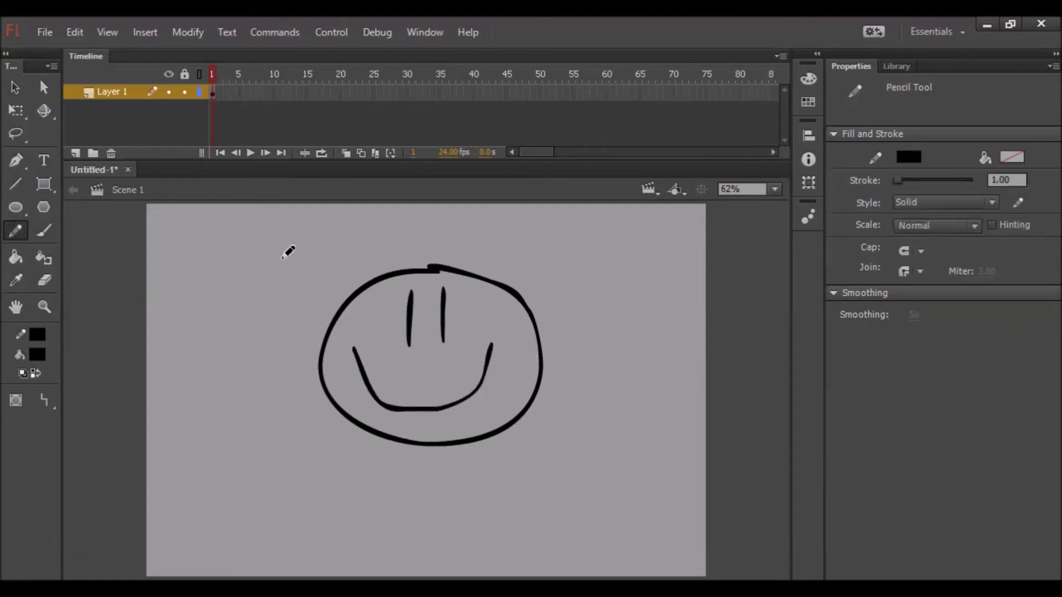
mouse_move(427, 268)
mouse_down()
mouse_move(399, 285)
mouse_move(385, 316)
mouse_move(380, 402)
mouse_move(398, 437)
mouse_up()
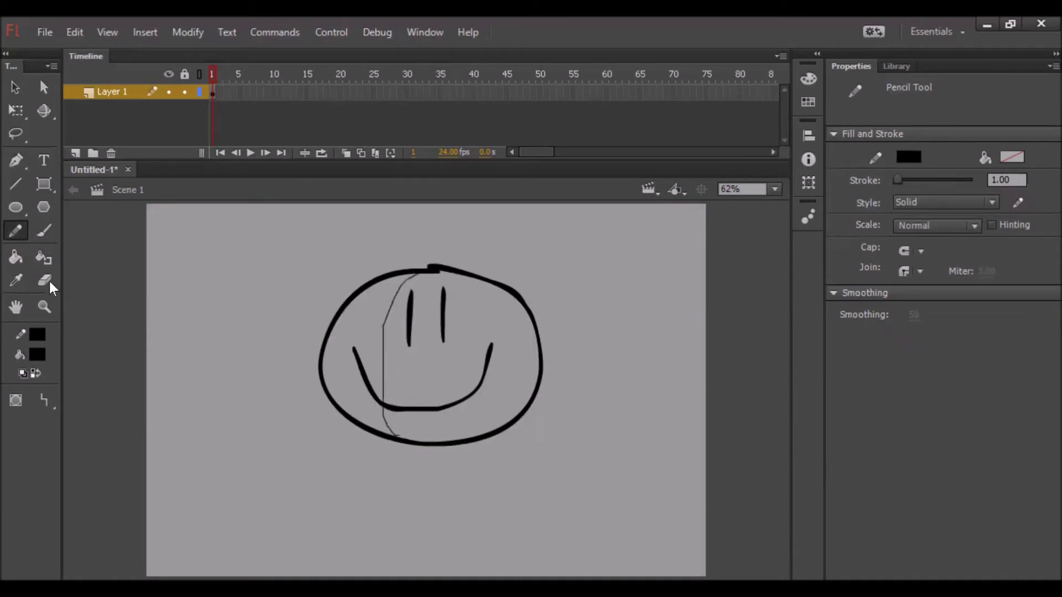
click(47, 227)
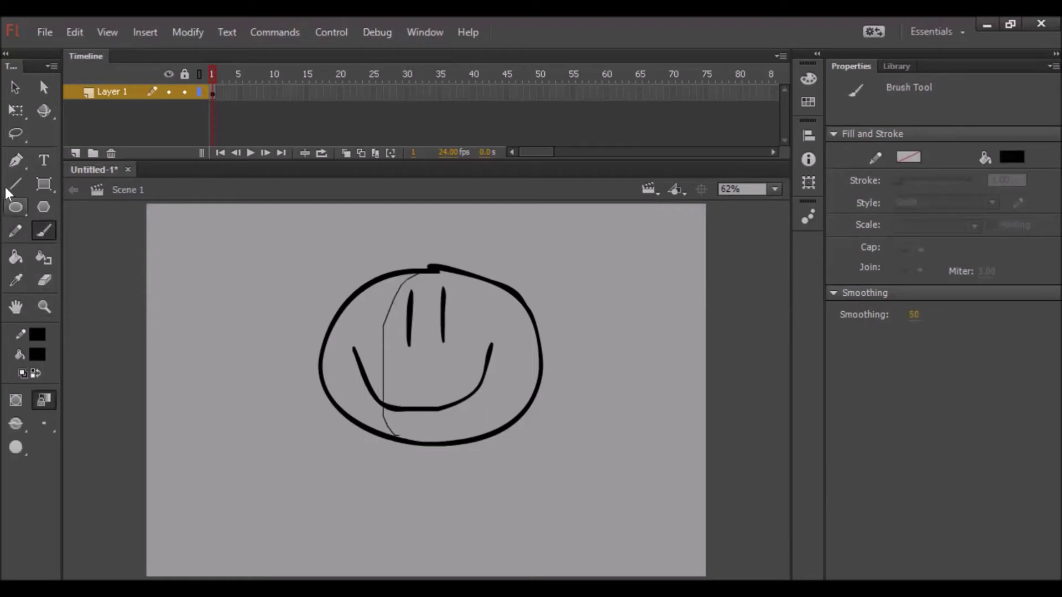
- Skew the thin pencil line with Free Transform so its lower end leans slightly to the left, and deselect it
click(12, 88)
click(384, 323)
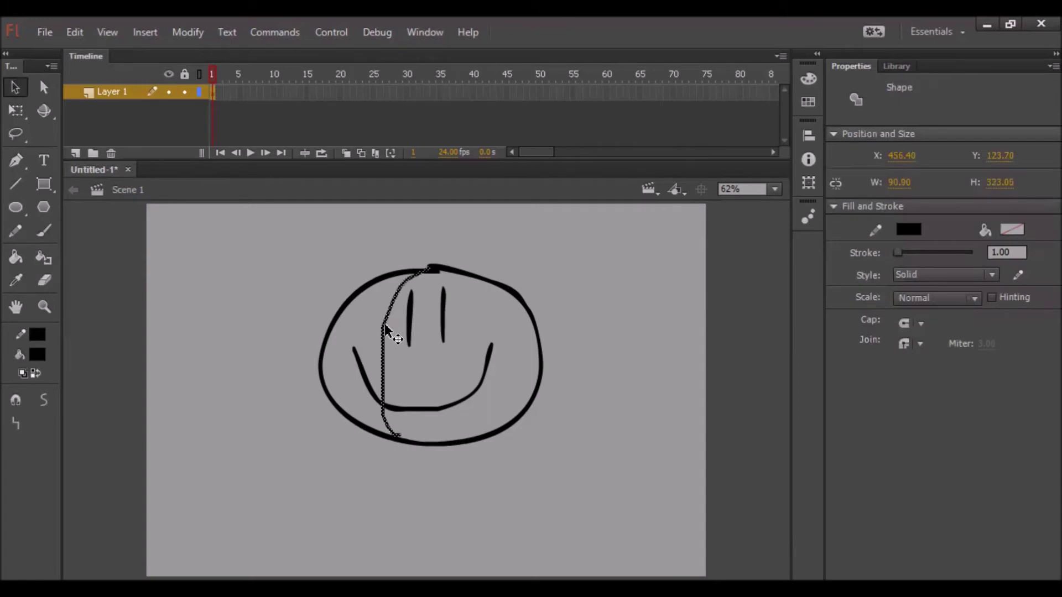
key(q)
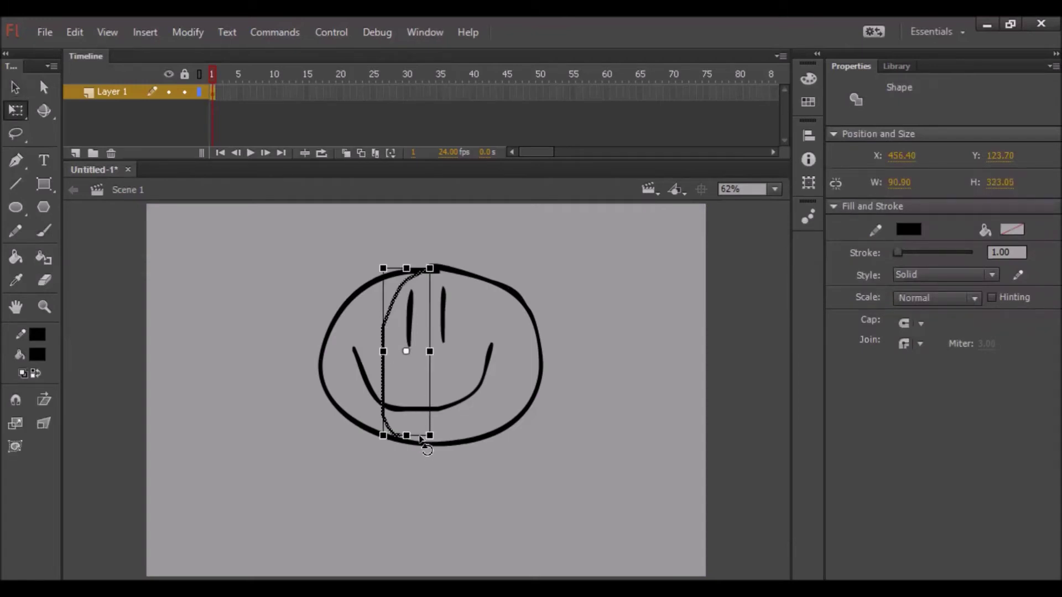
drag(408, 435, 407, 437)
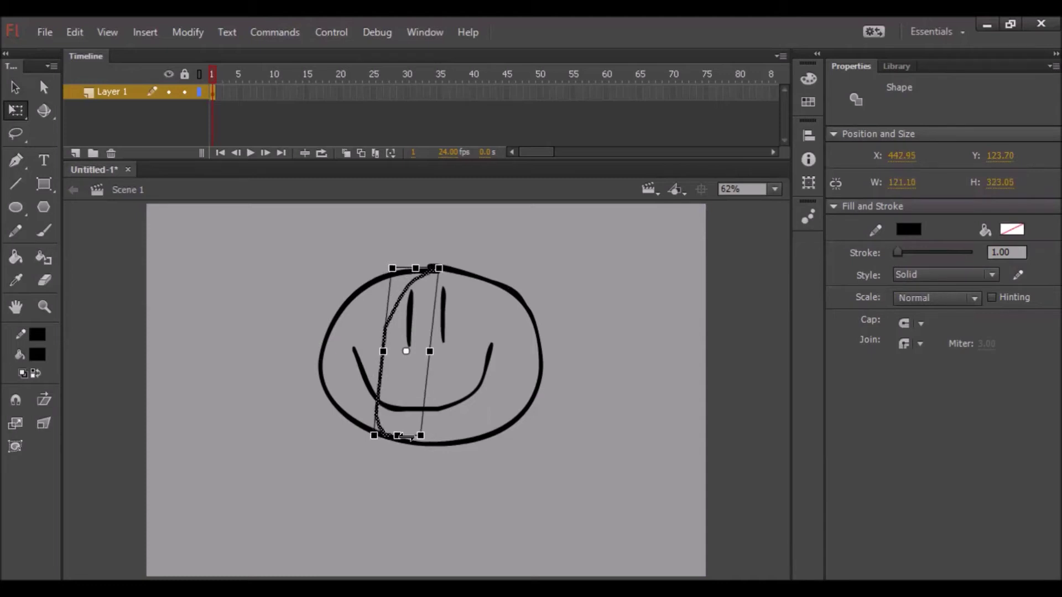
click(650, 369)
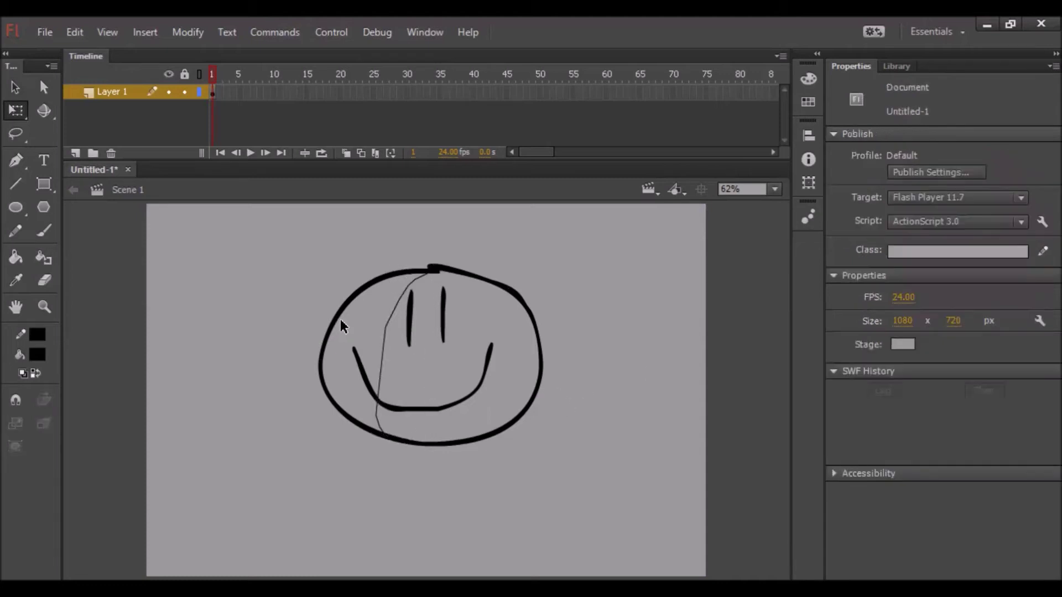
- Fill the larger right part of the face with white (#FFFFFF) using the Paint Bucket tool
click(28, 259)
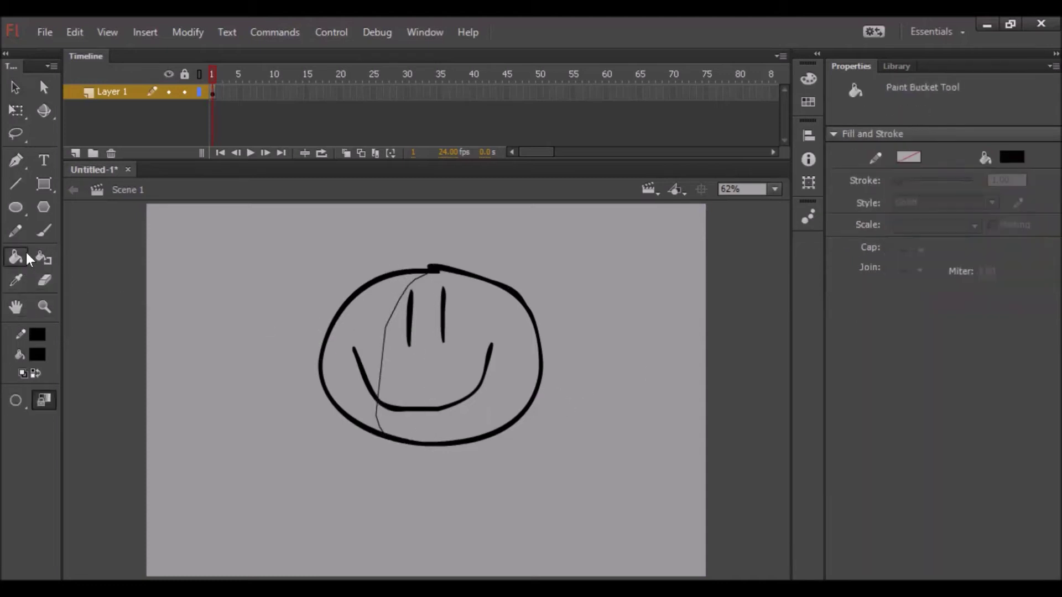
click(38, 352)
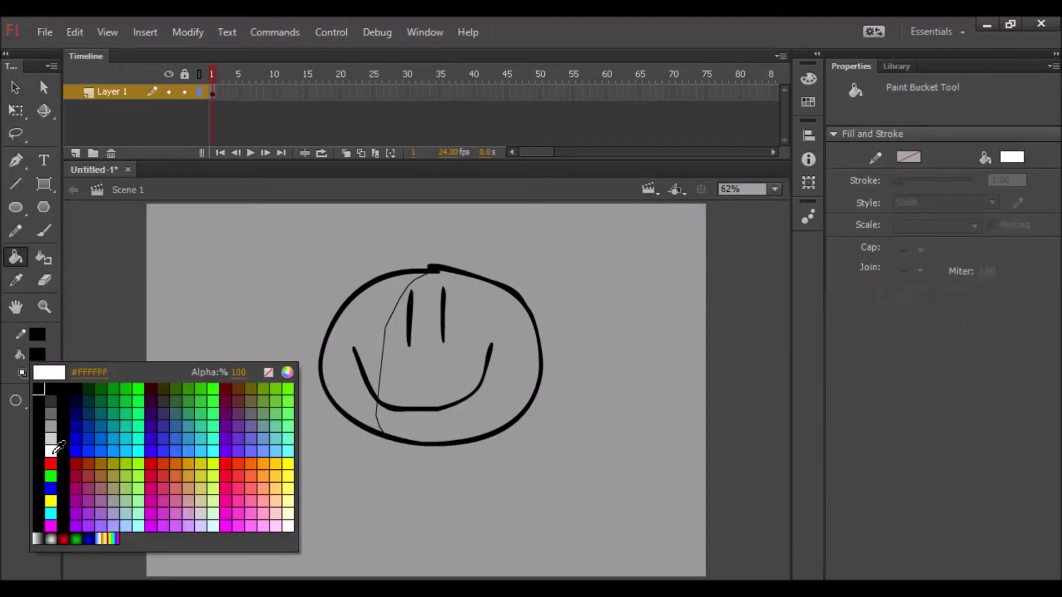
click(53, 451)
click(508, 362)
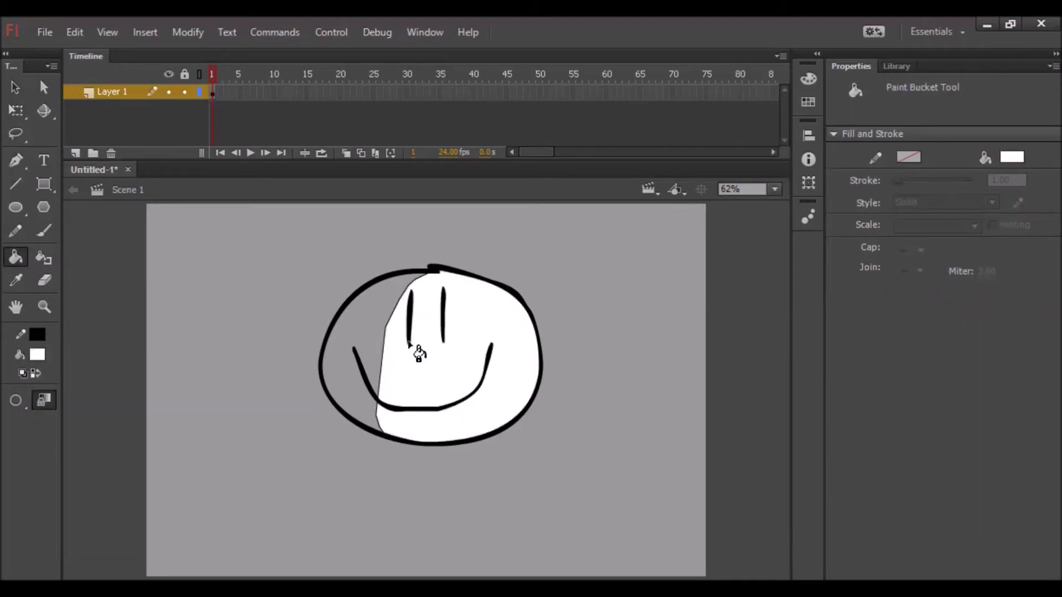
- Fill the shaded left part of the face with light grey (#CCCCCC)
click(37, 354)
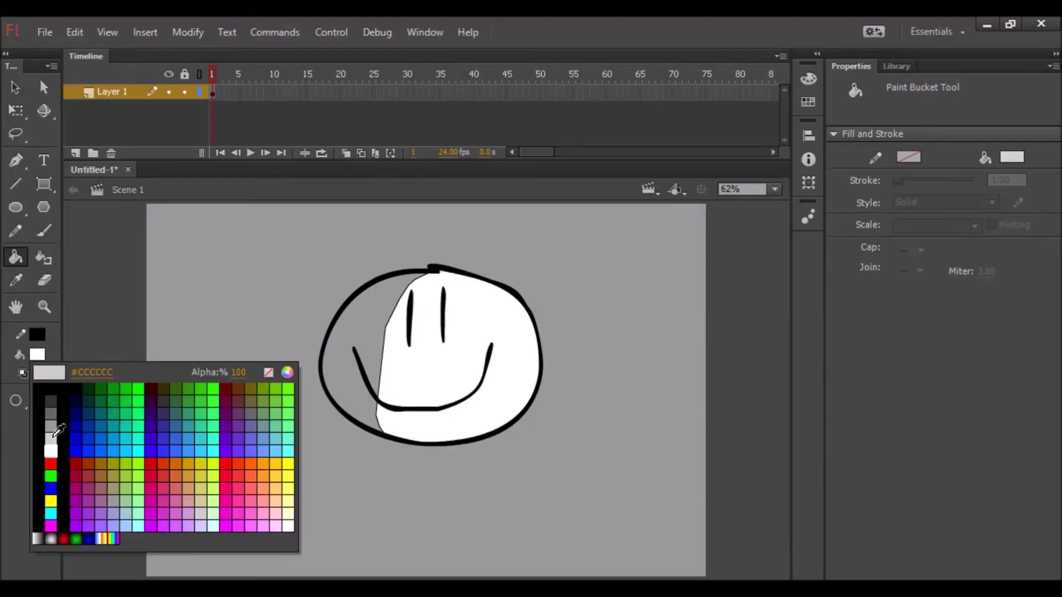
click(54, 438)
click(377, 339)
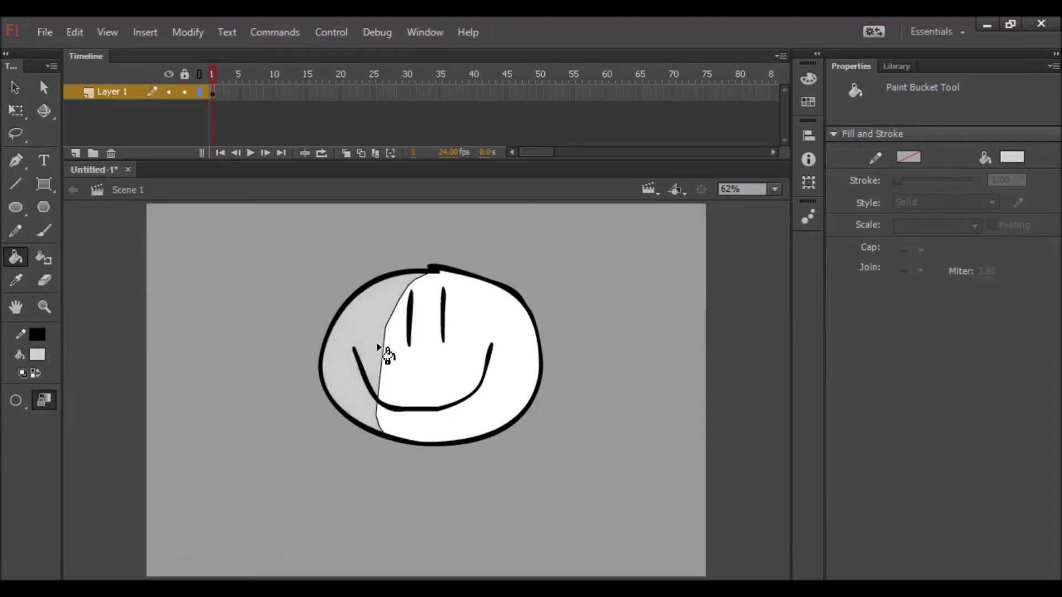
- Delete the thin pencil line between the grey and white areas of the face
click(15, 87)
click(391, 311)
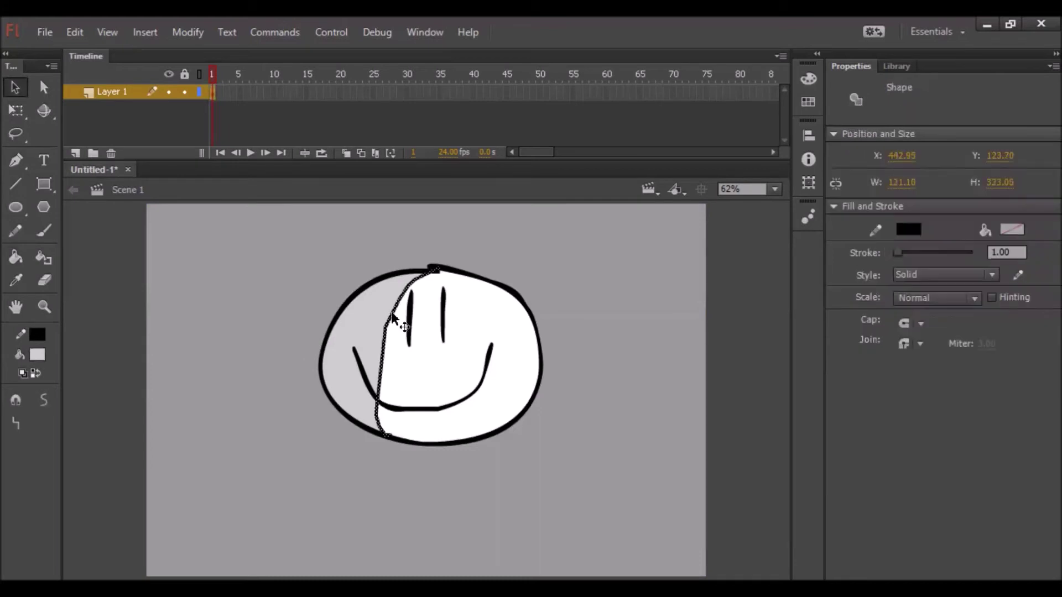
key(Delete)
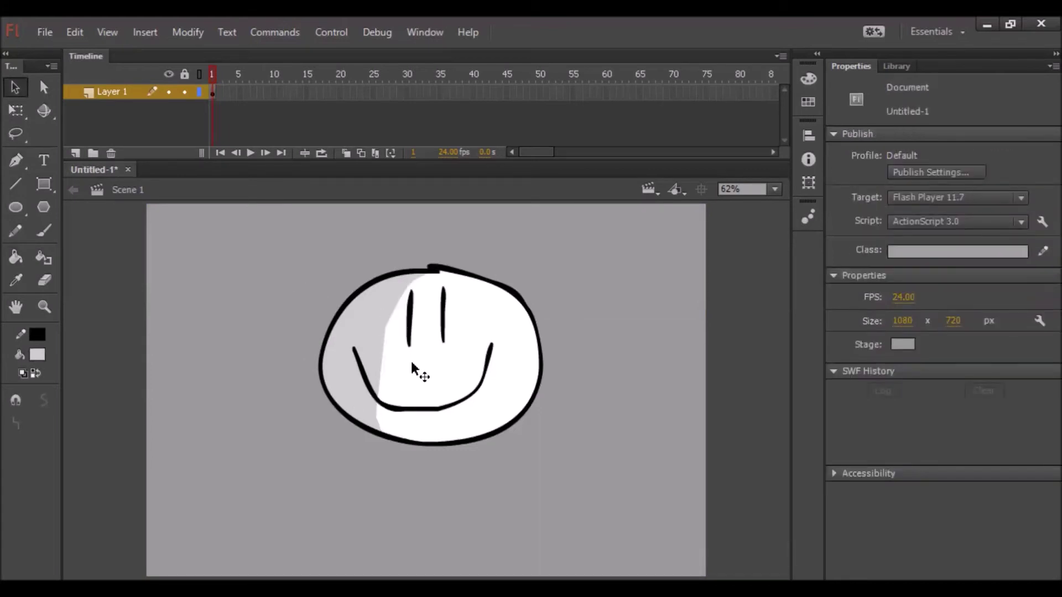
drag(277, 215, 573, 497)
click(606, 494)
click(574, 497)
- Try a freehand Pencil line and a wavy light grey Brush stroke beside the face, and undo both
click(25, 234)
mouse_move(277, 347)
mouse_down()
mouse_move(256, 399)
mouse_move(214, 419)
mouse_move(260, 459)
mouse_move(268, 497)
mouse_up()
click(52, 232)
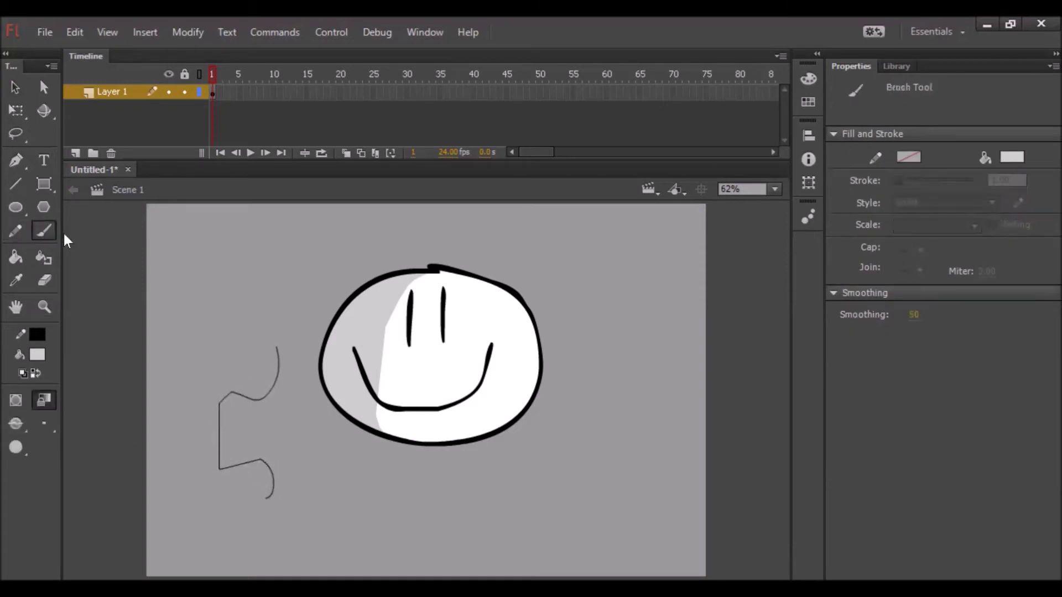
mouse_move(363, 258)
mouse_down()
mouse_move(219, 332)
mouse_move(198, 360)
mouse_move(189, 447)
mouse_up()
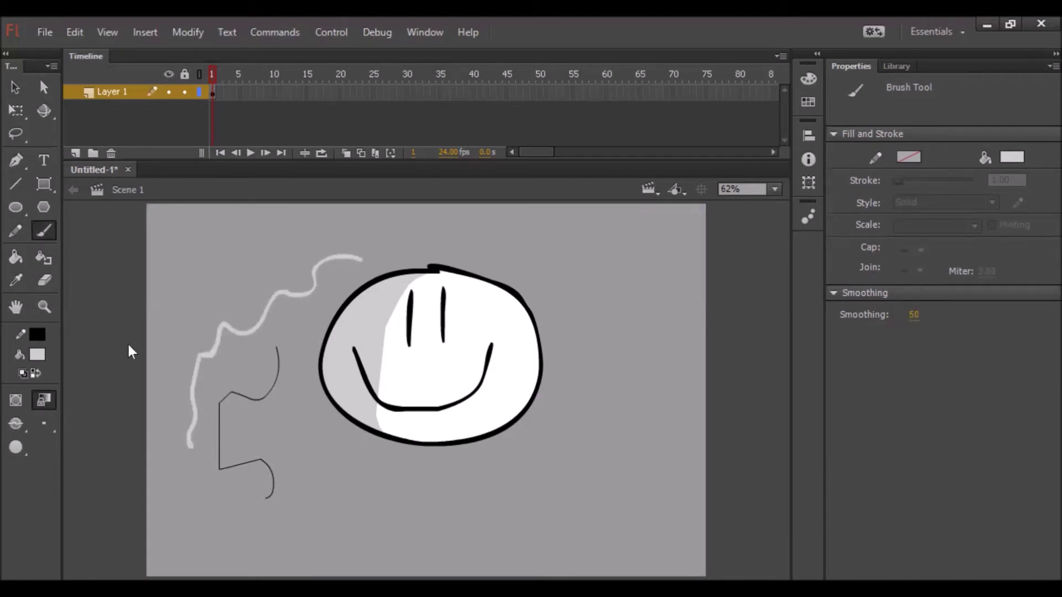
key(ctrl+z)
key(ctrl+z)
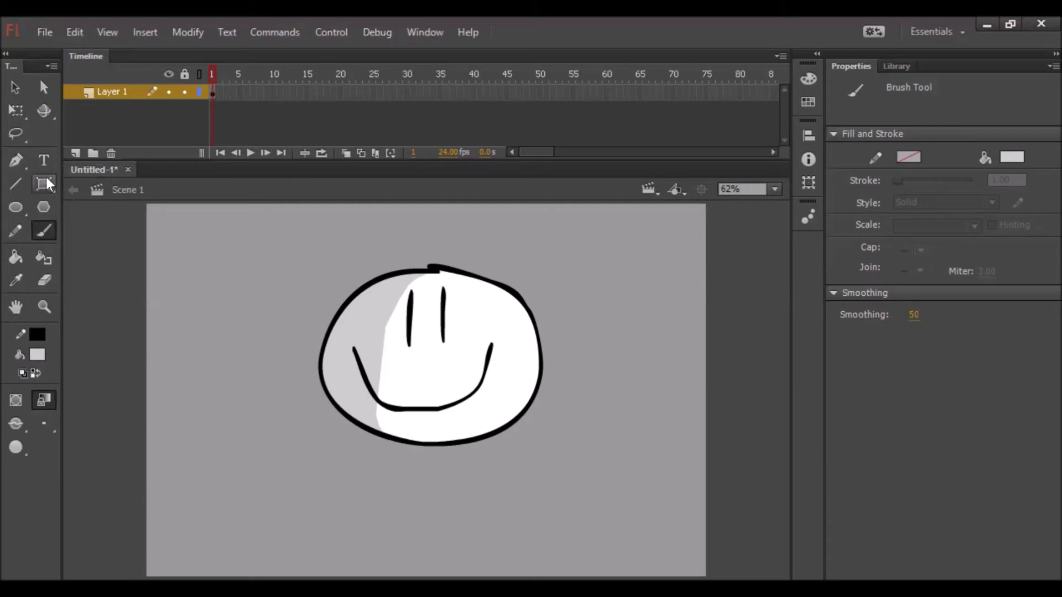
- Draw a rectangle primitive about 299 x 315 px to the left of the face and delete it
click(47, 184)
drag(150, 250, 304, 413)
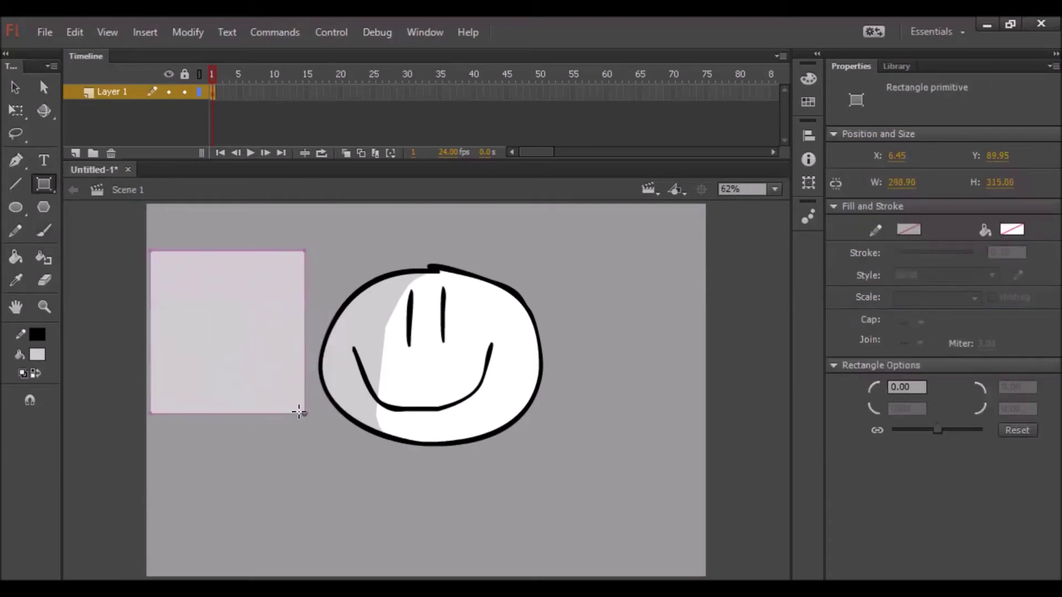
key(Delete)
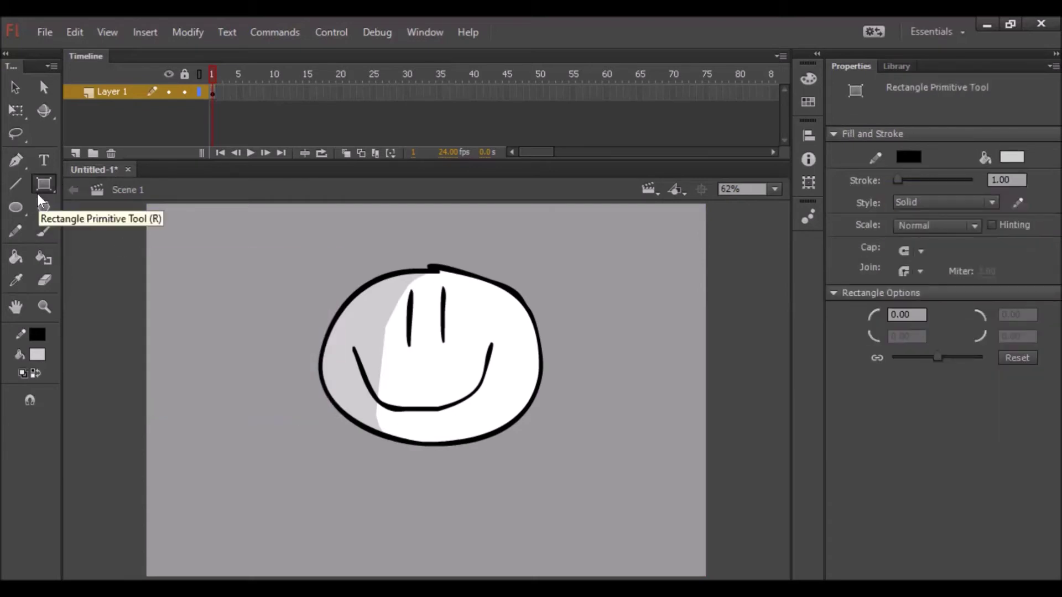
- Draw a black-outlined light grey rectangle about 259 x 283 px left of the face with the standard Rectangle tool
drag(38, 194, 111, 181)
drag(177, 252, 312, 397)
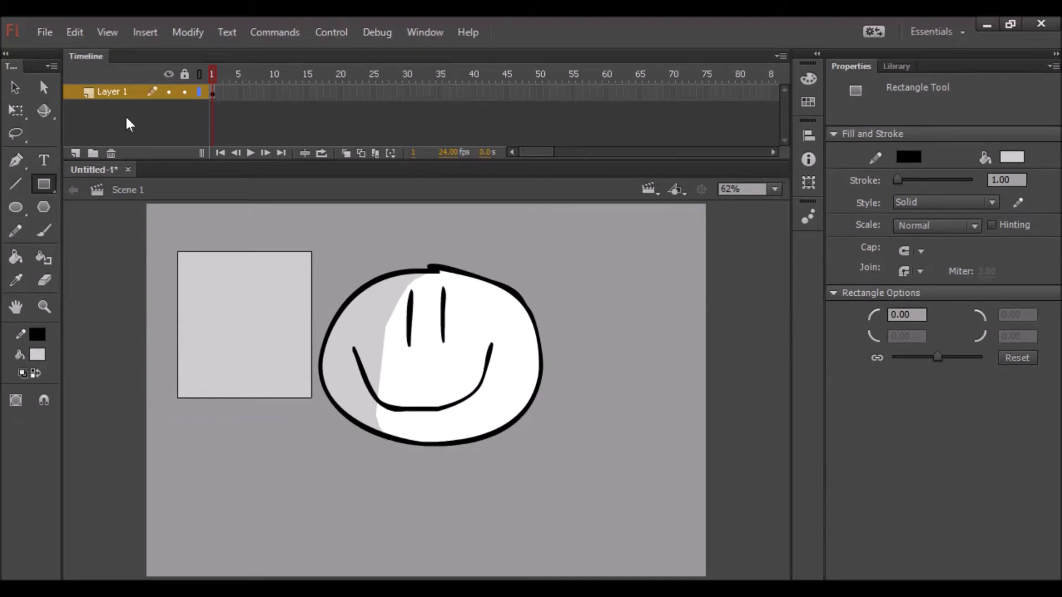
- Undock the Tools panel, dock it back beside the stage and narrow it to two columns of tools
drag(14, 65, 17, 67)
click(15, 88)
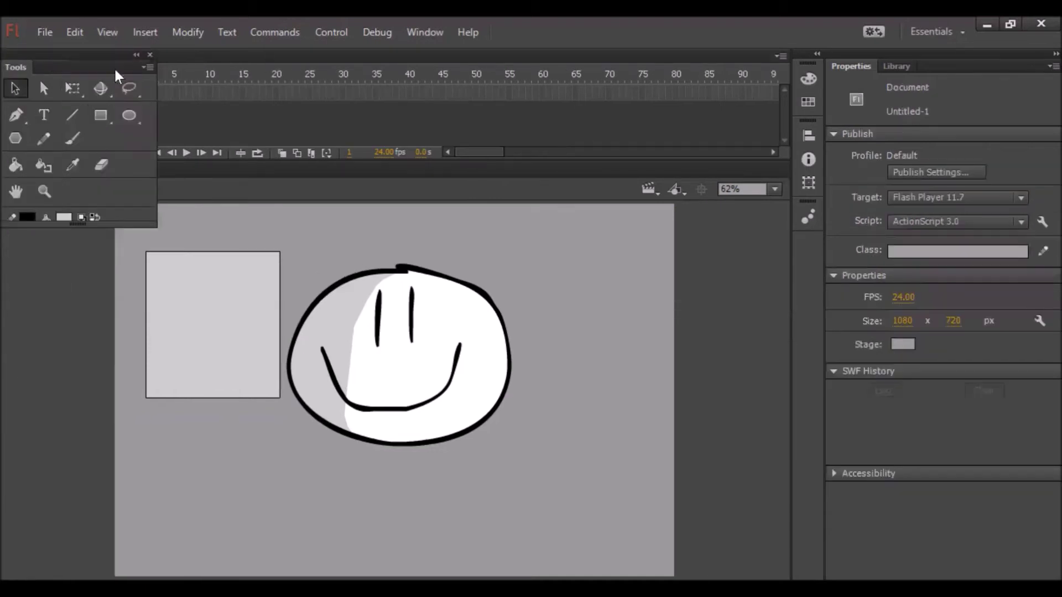
drag(103, 55, 4, 89)
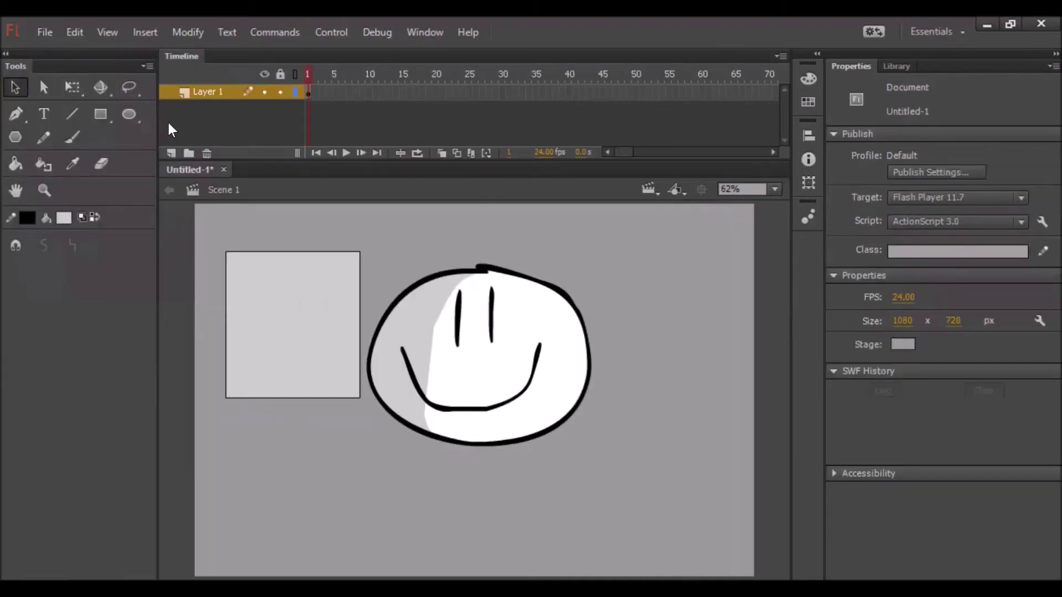
drag(158, 145, 65, 158)
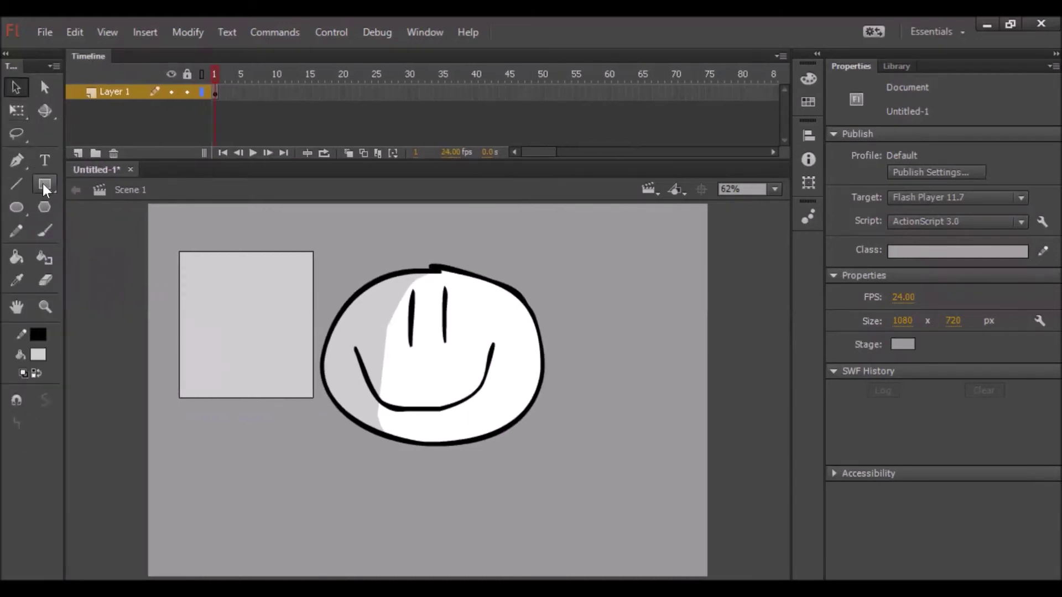
- Select the grey rectangle's fill and outline together and thicken its stroke to 18.75
key(v)
click(225, 303)
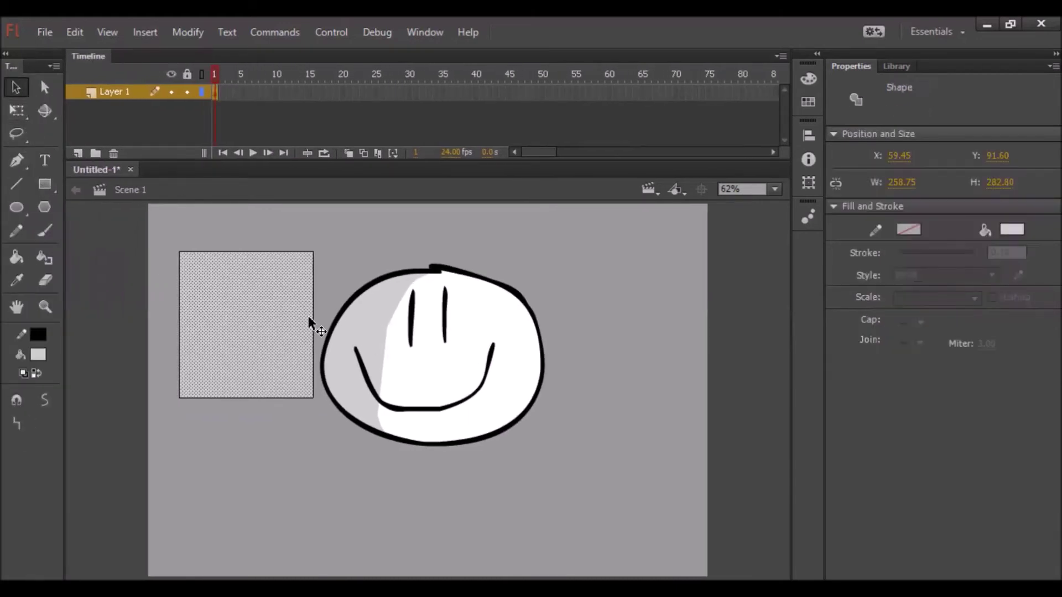
shift+click(312, 322)
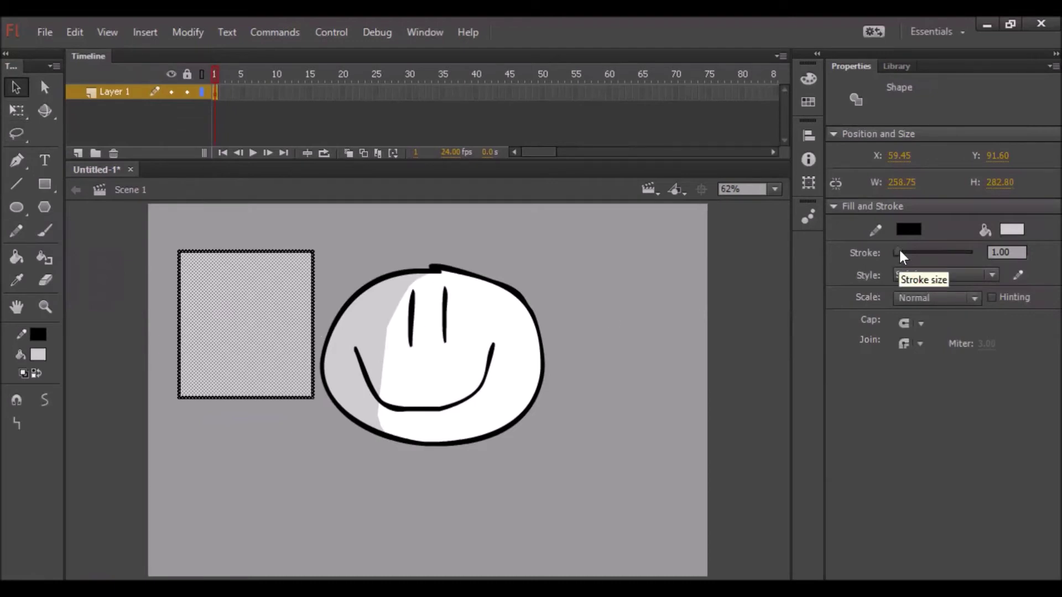
mouse_move(898, 253)
mouse_down()
mouse_move(998, 242)
mouse_move(905, 255)
mouse_up()
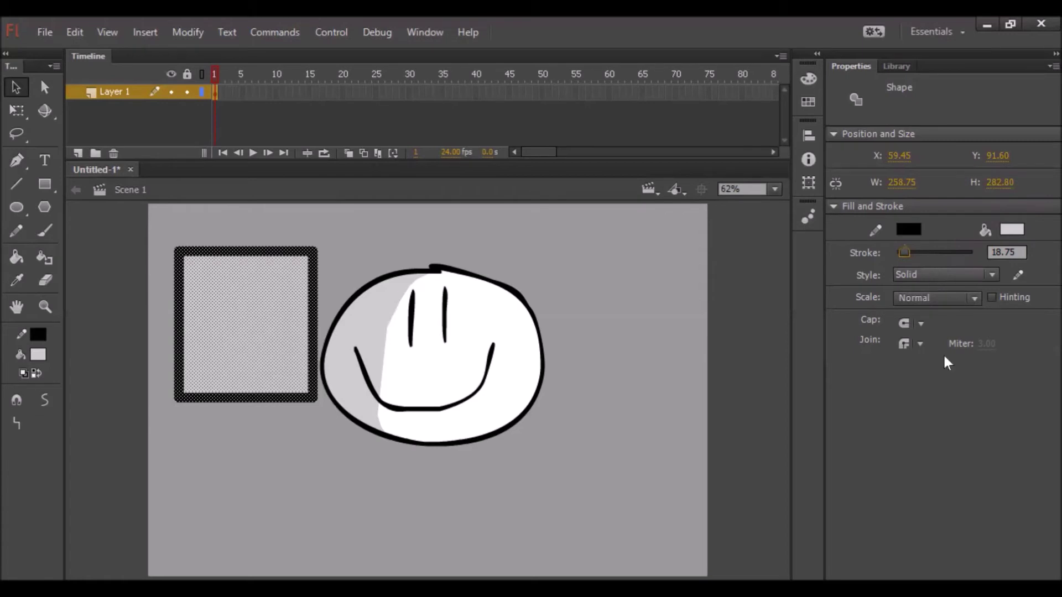
- Try the Hatched, Stippled, Dotted, Dashed, Solid and Hairline stroke styles on the rectangle's outline
click(938, 275)
click(940, 271)
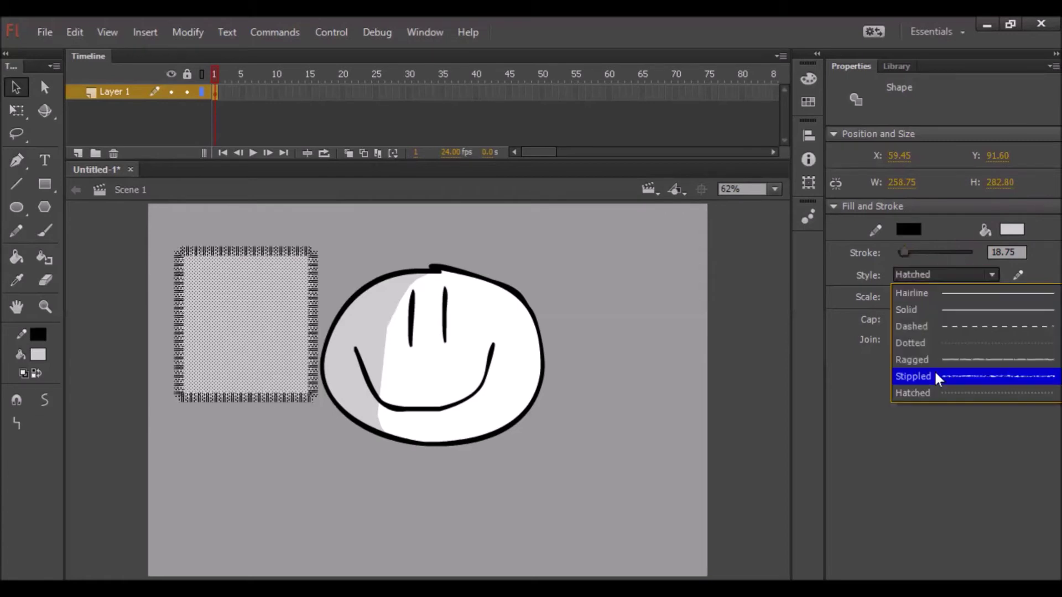
click(935, 371)
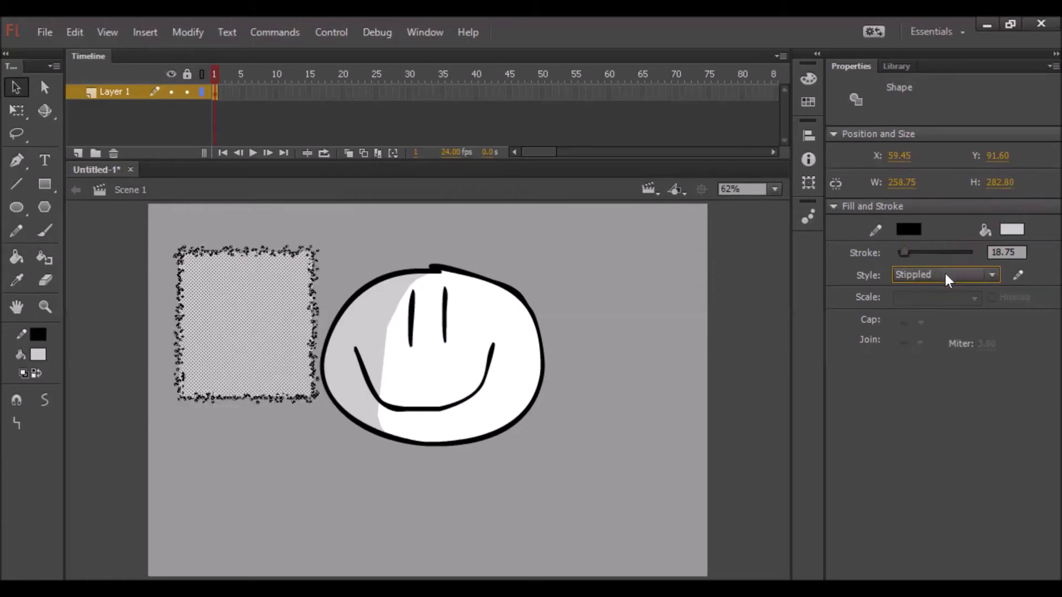
click(944, 271)
click(941, 274)
click(941, 274)
click(951, 343)
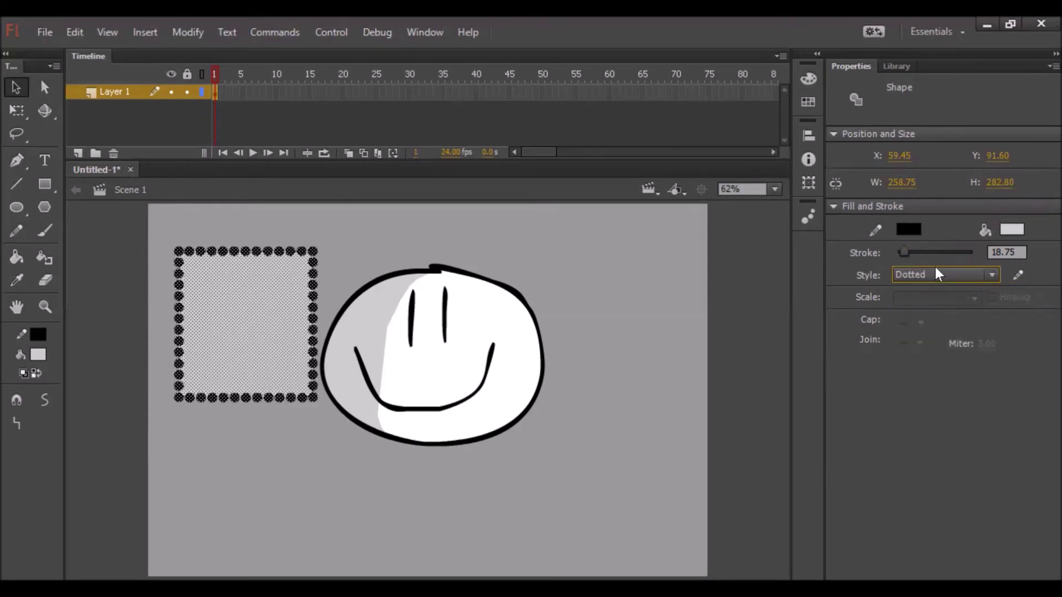
click(936, 272)
click(944, 325)
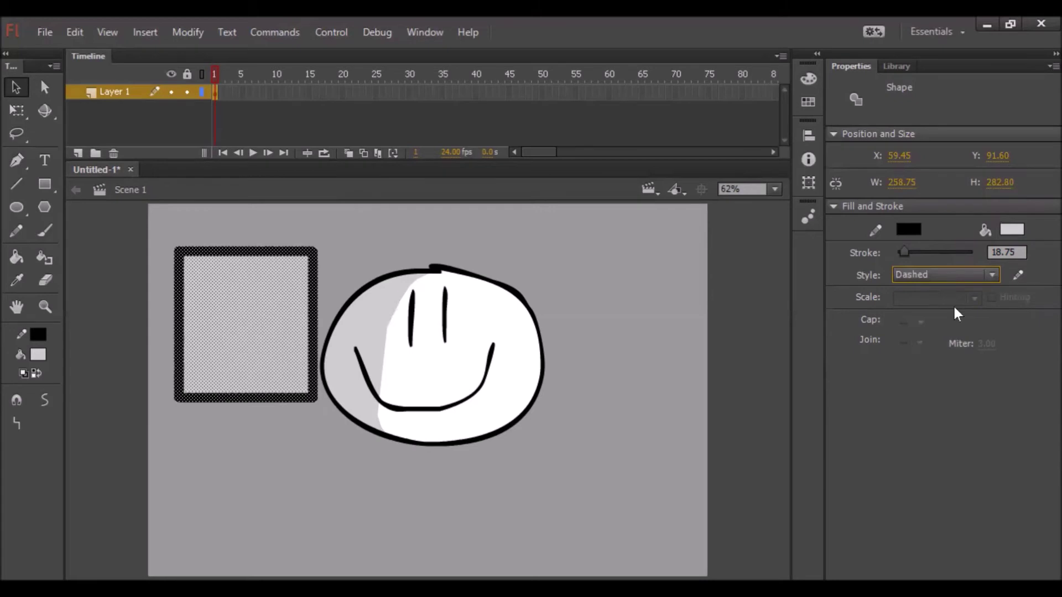
click(948, 273)
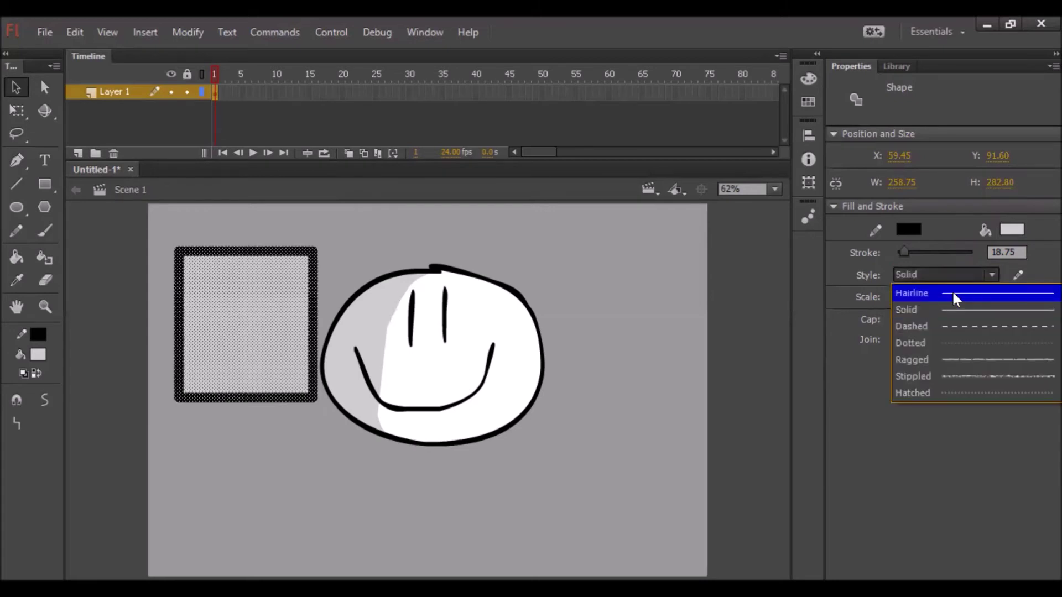
click(954, 293)
click(280, 488)
double_click(250, 379)
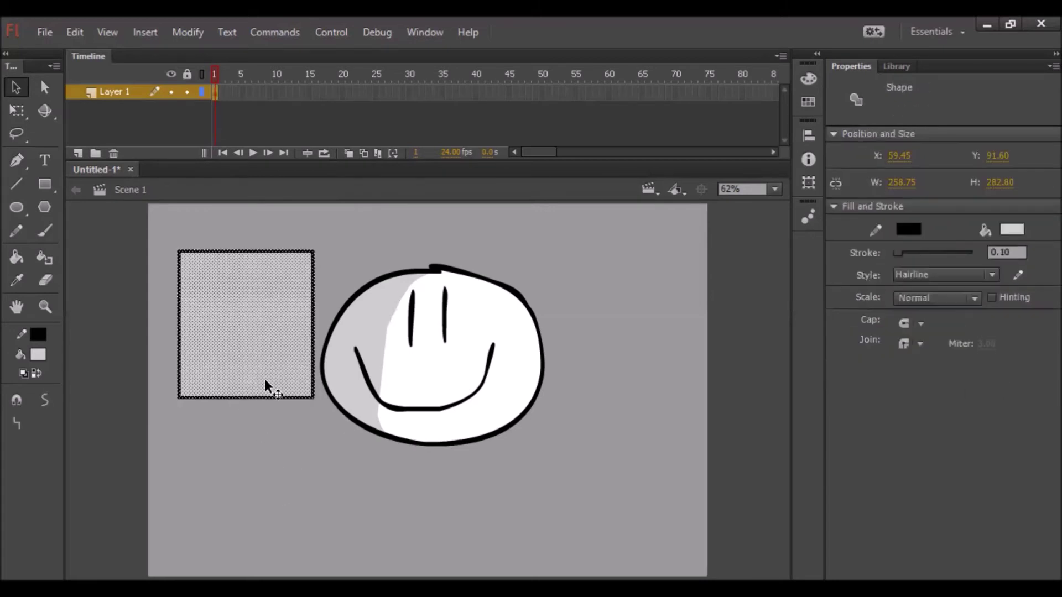
- Give the whole rectangle a solid black outline with a stroke size of about 17.8
click(902, 253)
click(374, 465)
double_click(262, 352)
drag(898, 251, 901, 252)
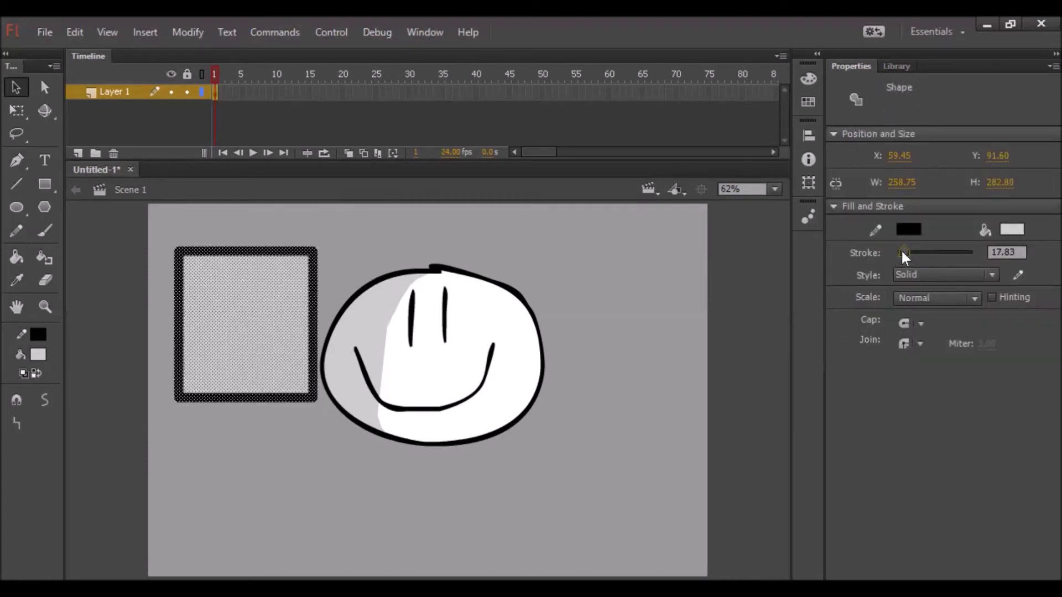
click(344, 317)
- Try moving only the rectangle's fill out of its outline, first sideways and then below it, undoing each move
drag(256, 306, 238, 307)
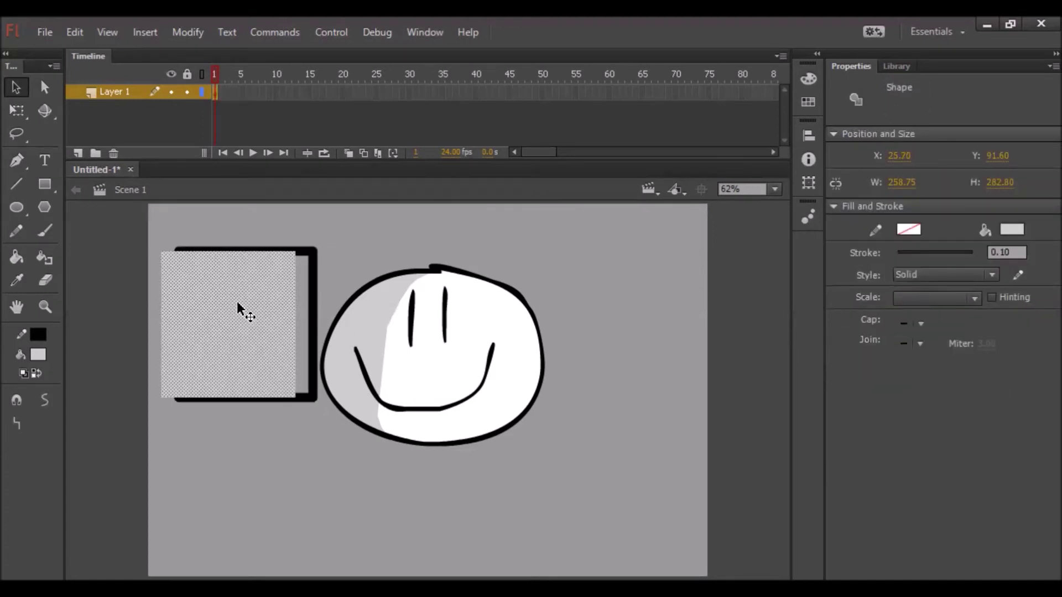
key(ctrl+z)
drag(238, 307, 251, 458)
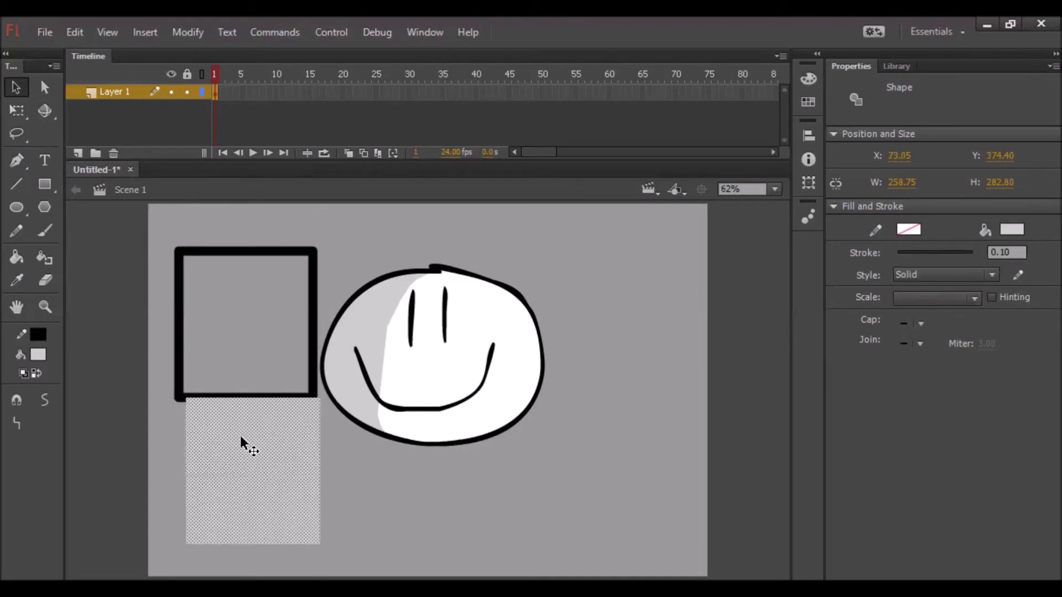
key(ctrl+z)
- Select the rectangle with its outline and move both down to about X 35, Y 302, left of the face
double_click(234, 341)
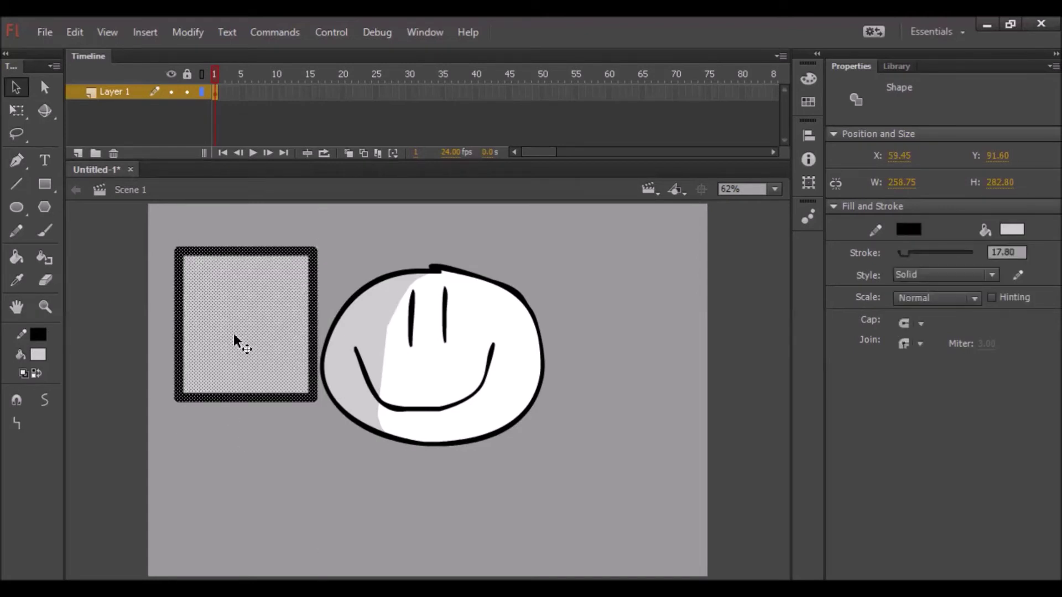
drag(234, 341, 223, 450)
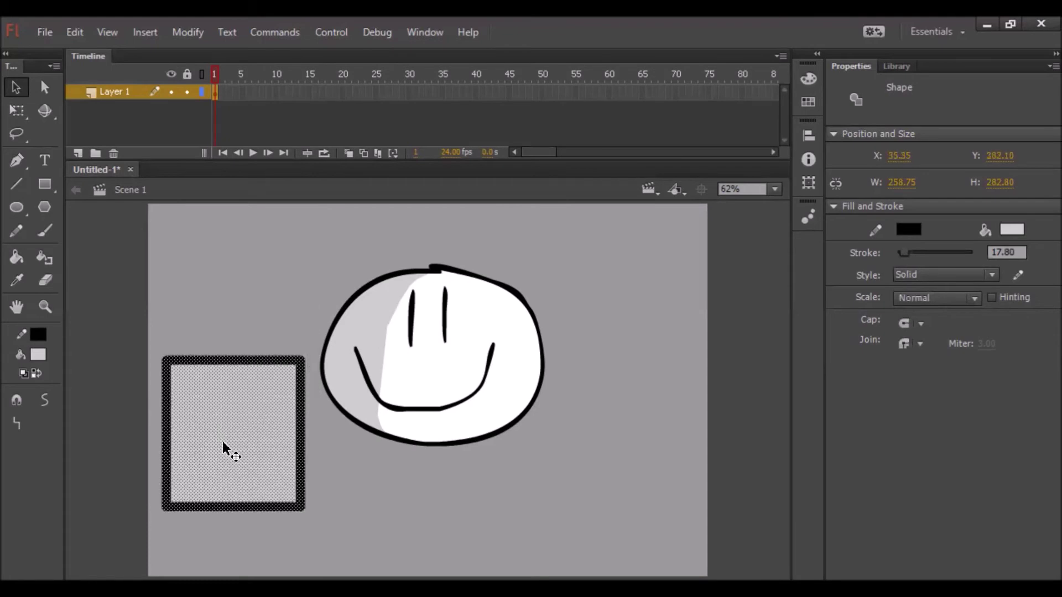
click(338, 472)
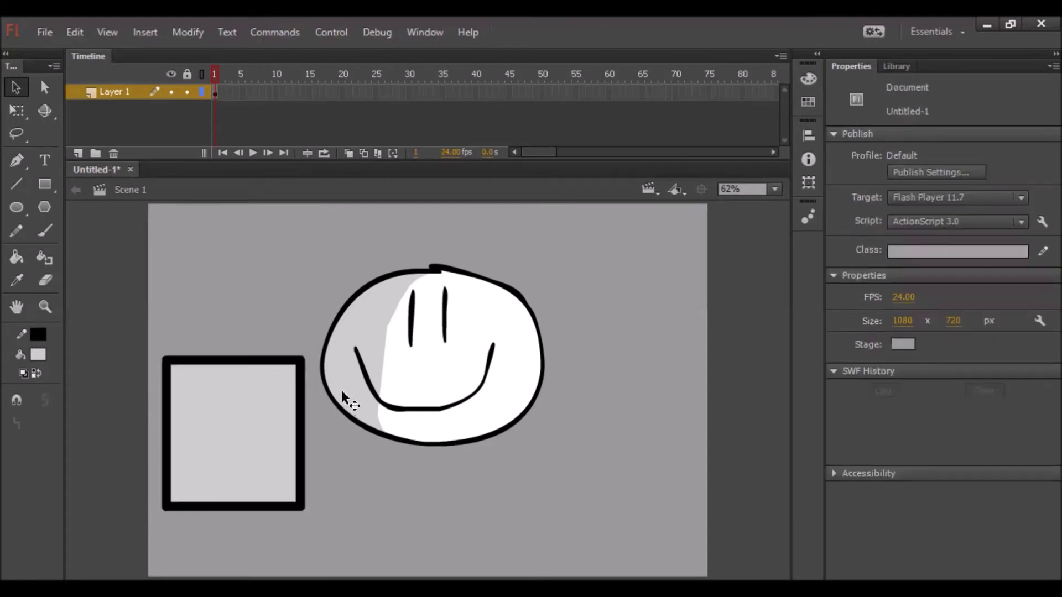
- Recolor the rectangle with a bright green #00FF66 fill and a darker green #00CC00 outline
double_click(271, 425)
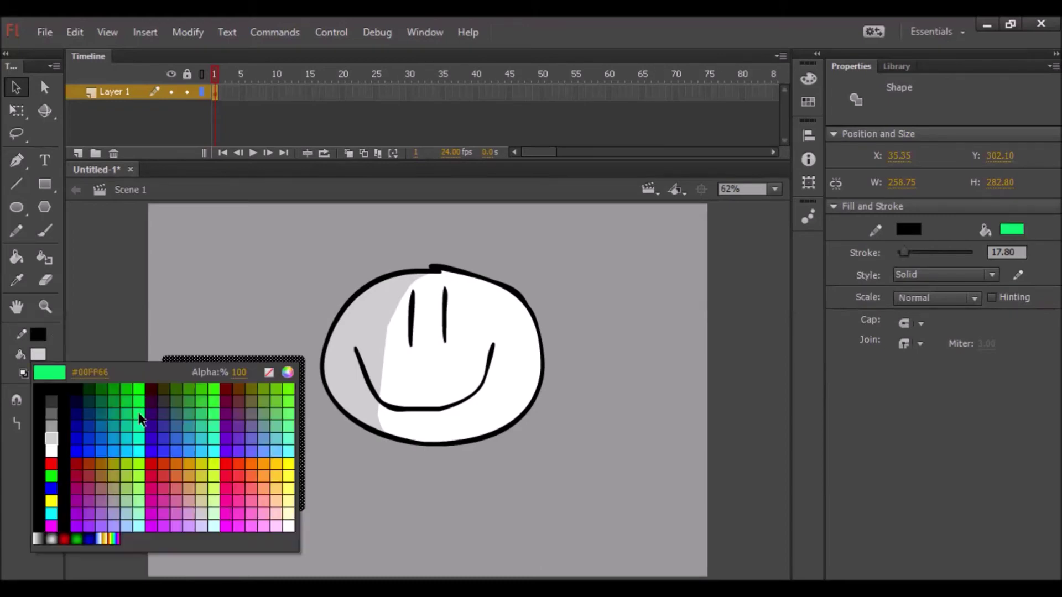
click(208, 442)
click(38, 336)
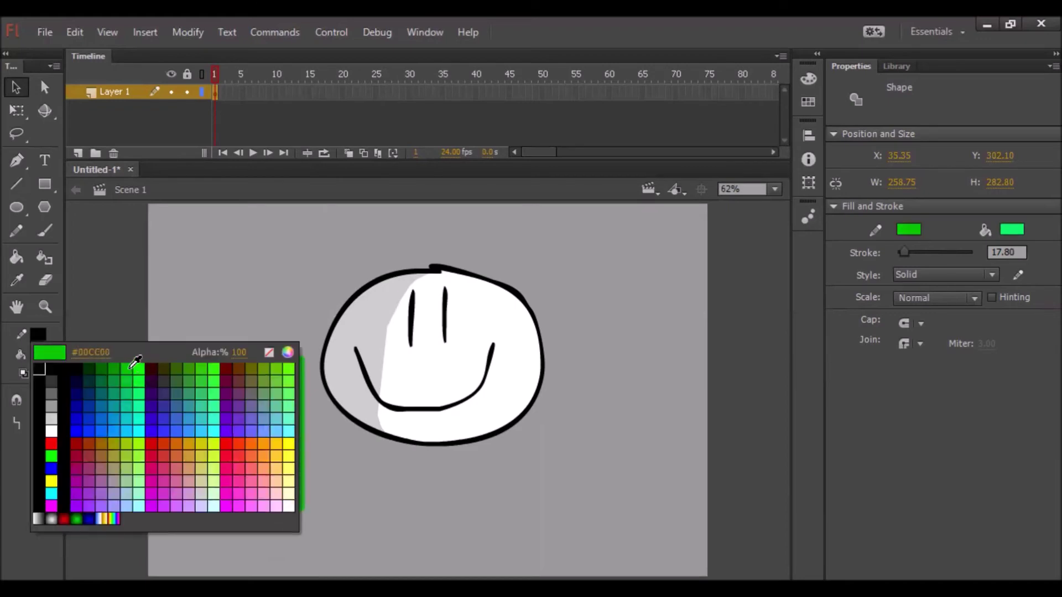
click(134, 363)
click(359, 445)
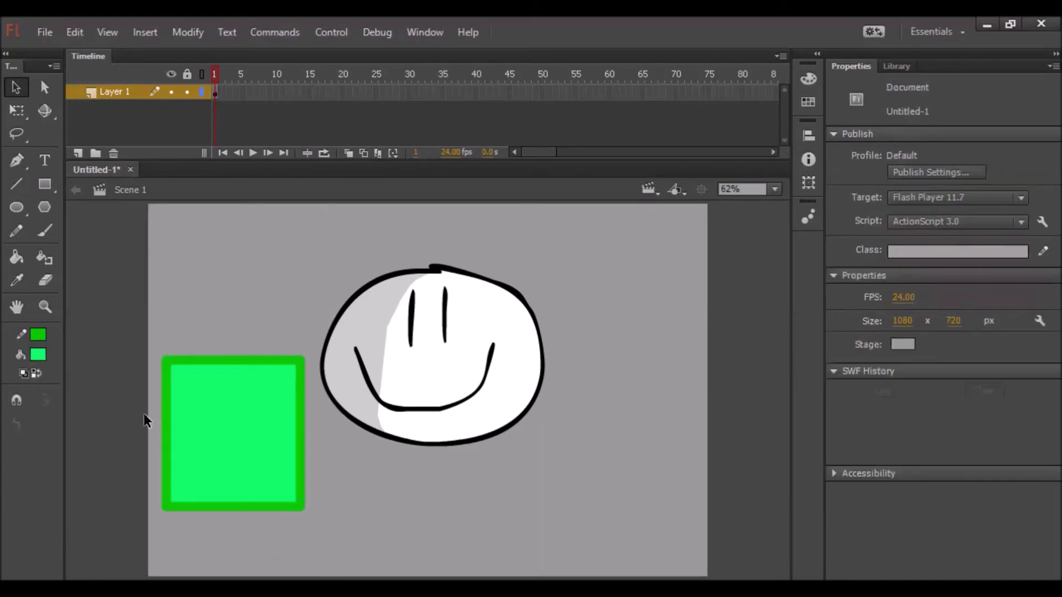
- Practise selecting the whole green rectangle, first directly and then with a selection box around it
click(202, 418)
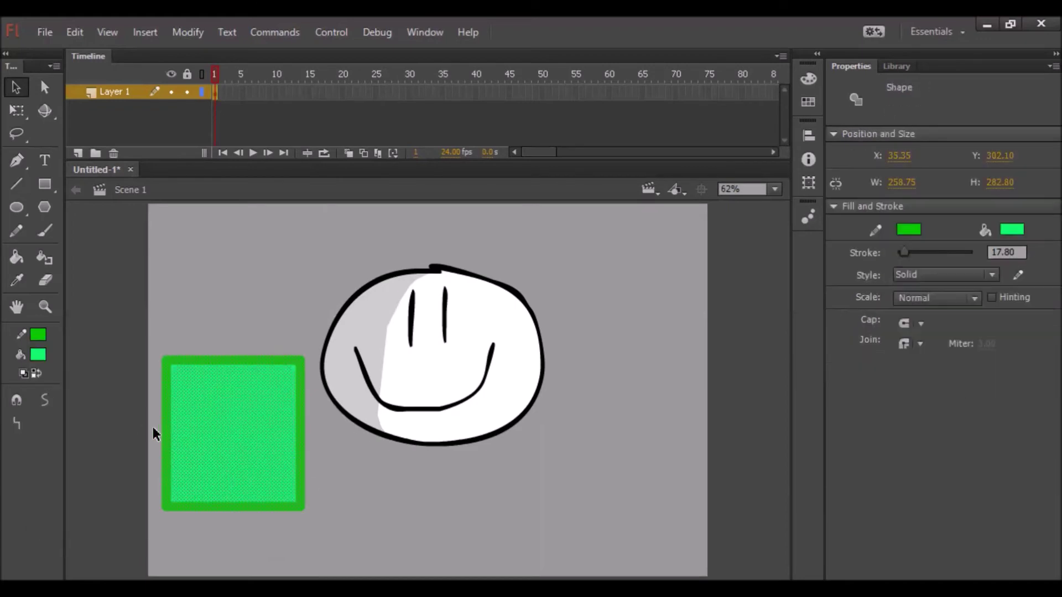
click(571, 489)
drag(330, 516, 156, 346)
click(157, 347)
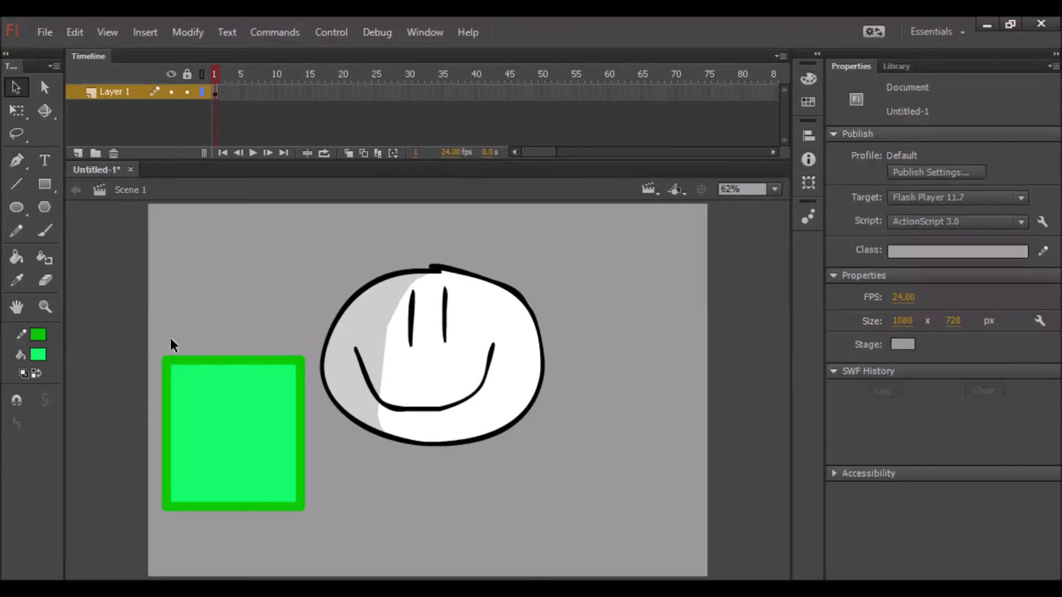
- Select the face and the green rectangle together and delete them from the stage
drag(153, 225, 131, 218)
click(619, 523)
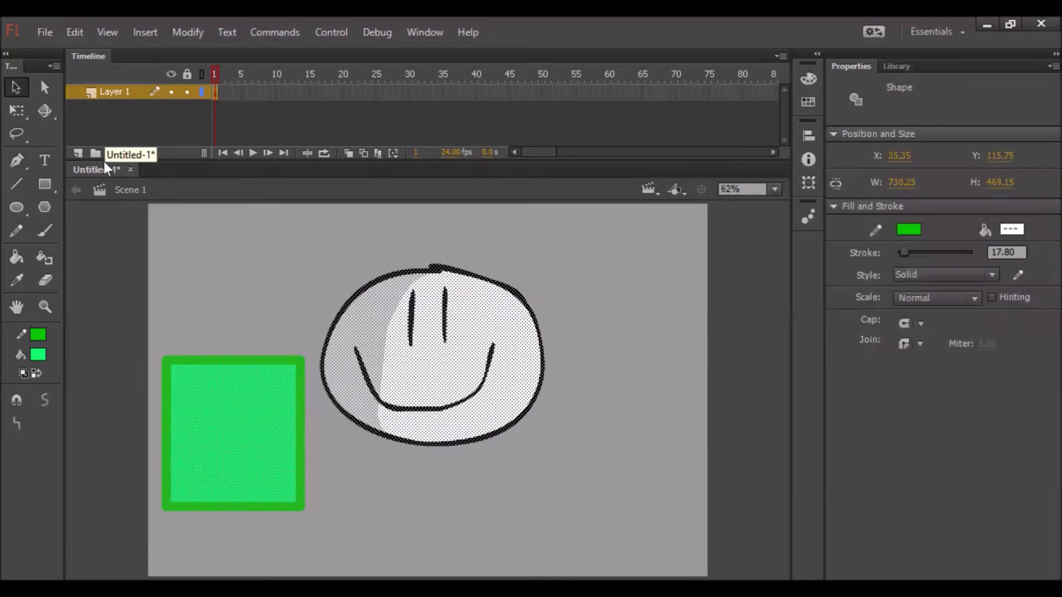
key(Delete)
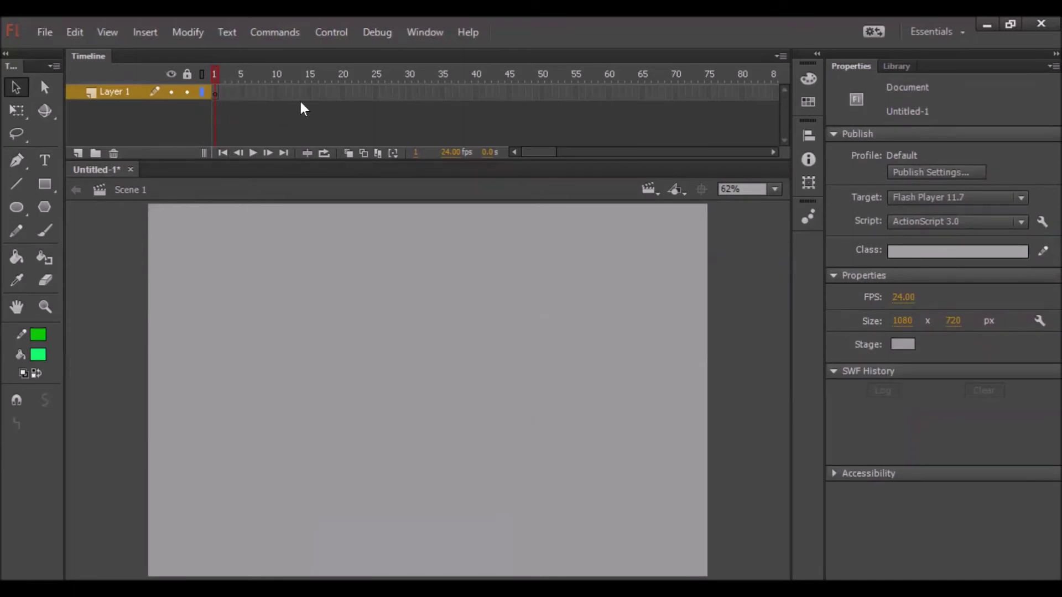
click(419, 41)
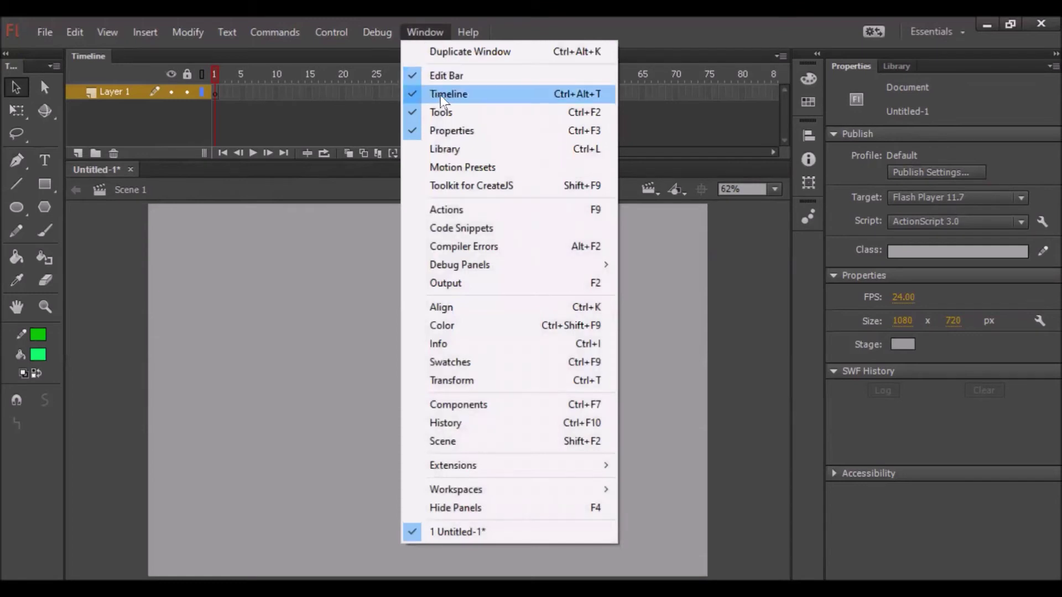
click(346, 240)
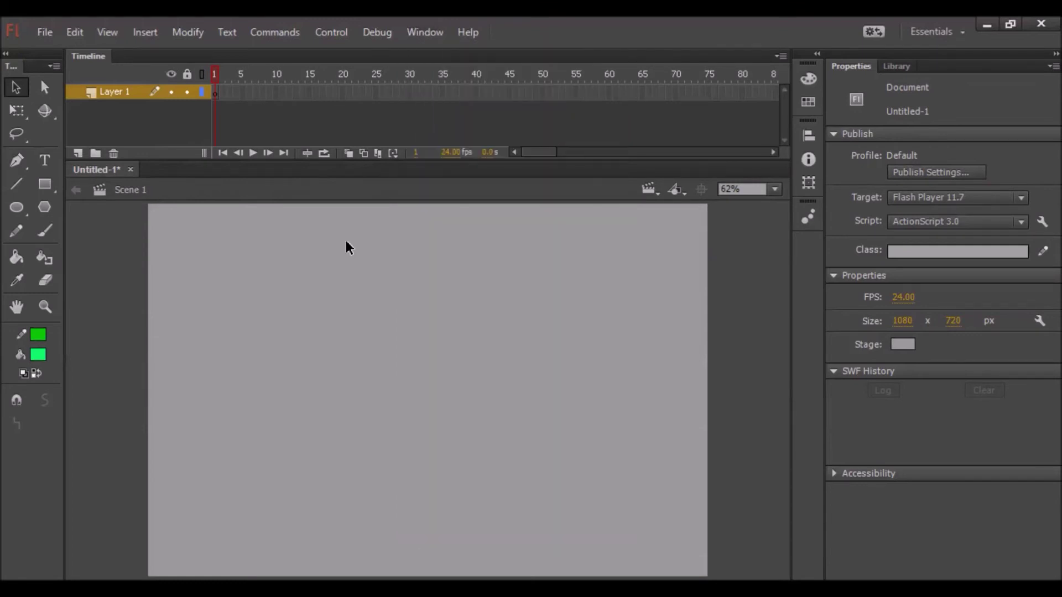
click(216, 95)
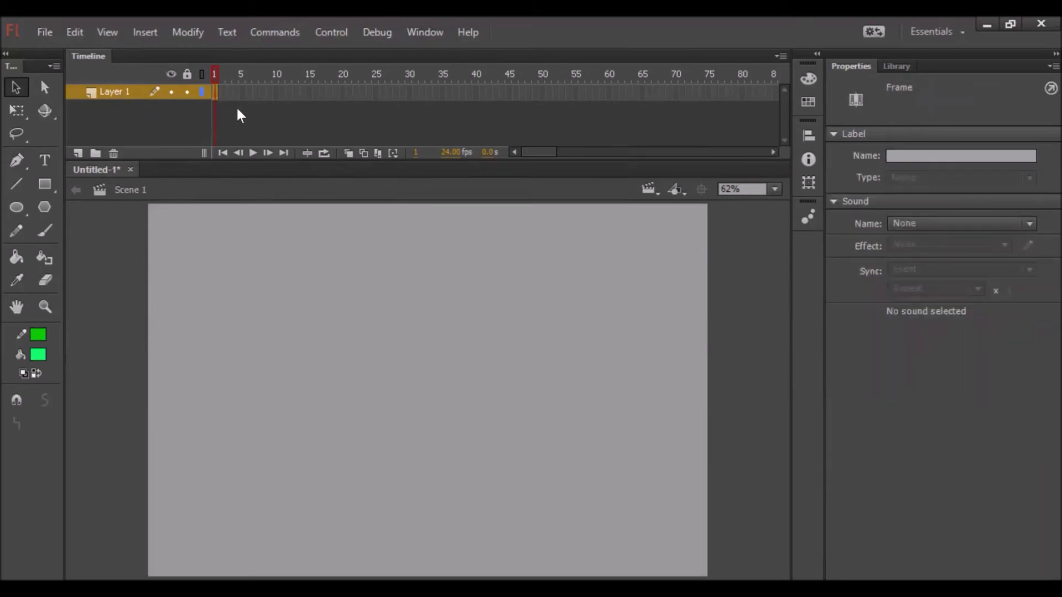
- Rename Layer 1 as BG and add a new layer above it named Figures
double_click(117, 92)
click(77, 154)
double_click(114, 92)
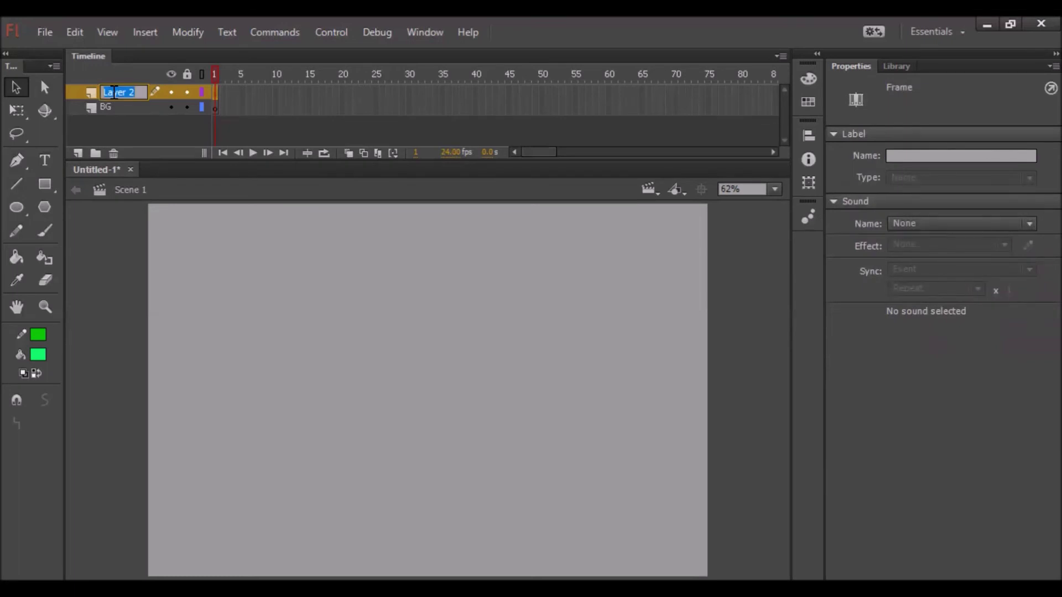
text(Figures)
key(Return)
- Examine the Figures and BG layers and their first two frames in the timeline
click(123, 107)
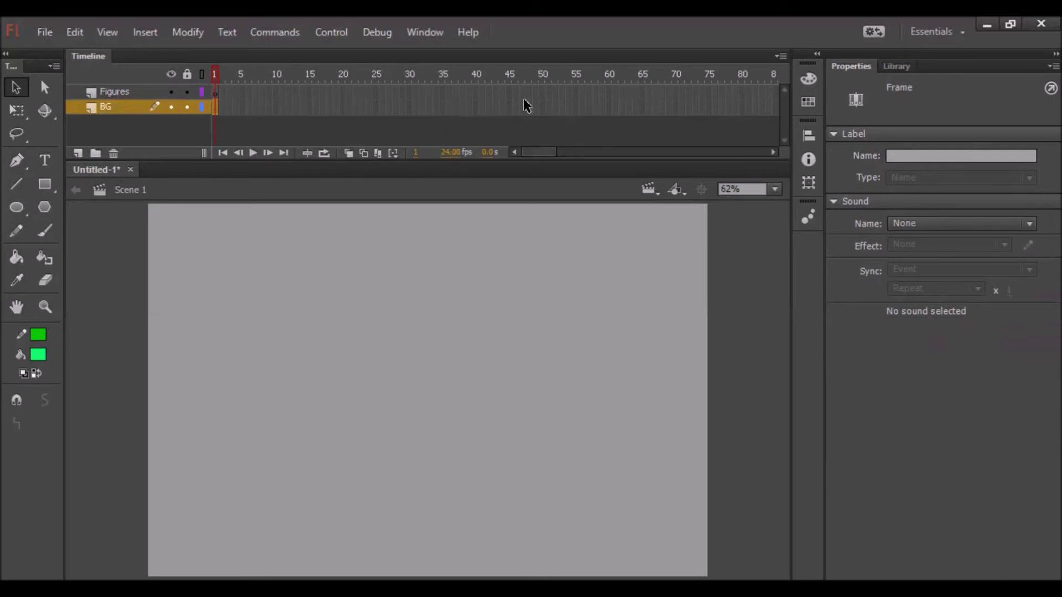
click(132, 97)
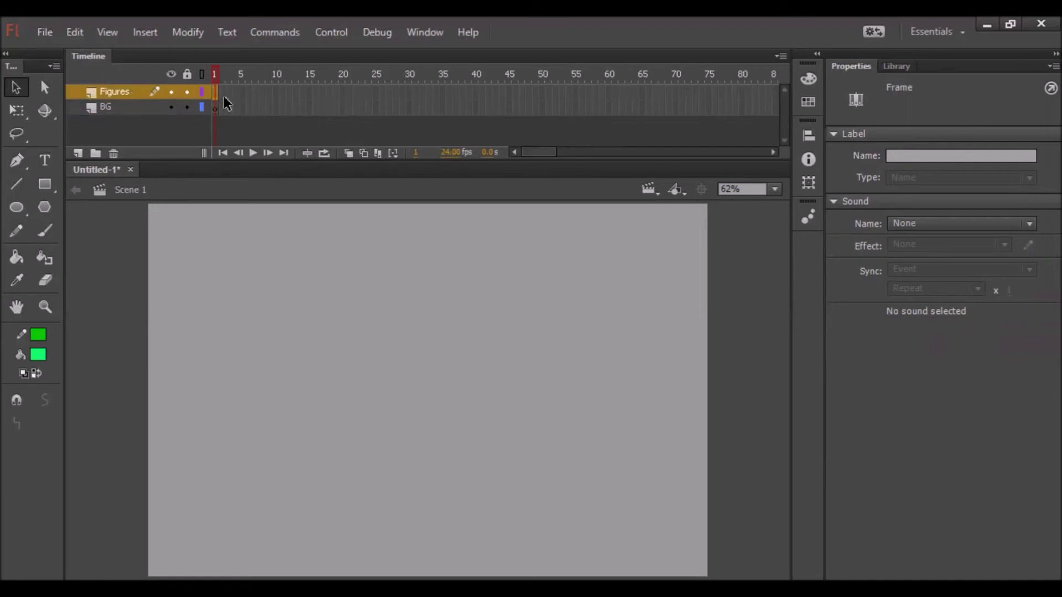
click(121, 106)
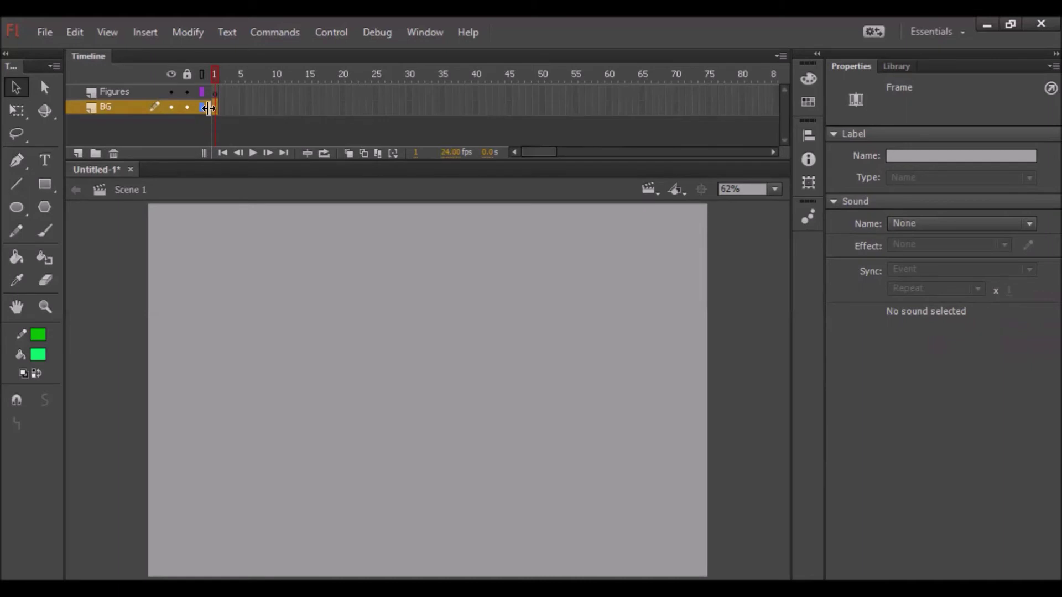
drag(218, 112, 217, 117)
click(211, 110)
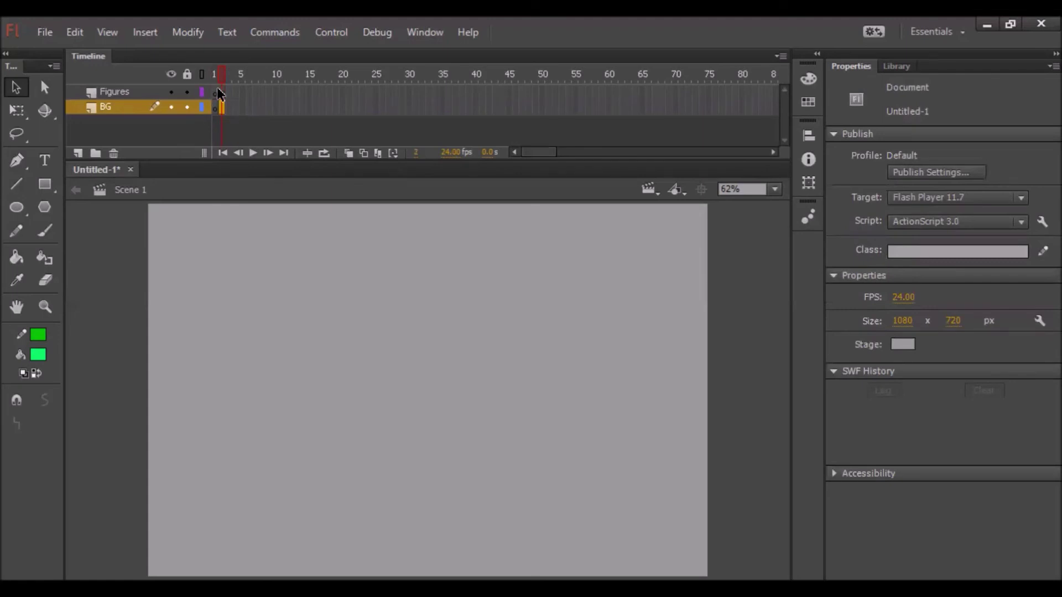
click(219, 93)
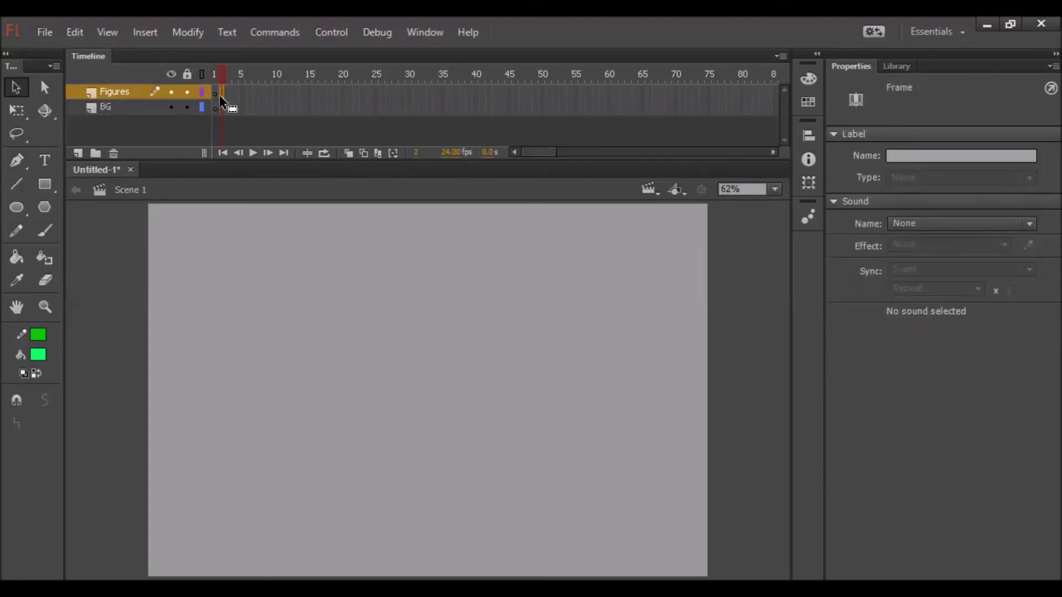
click(219, 95)
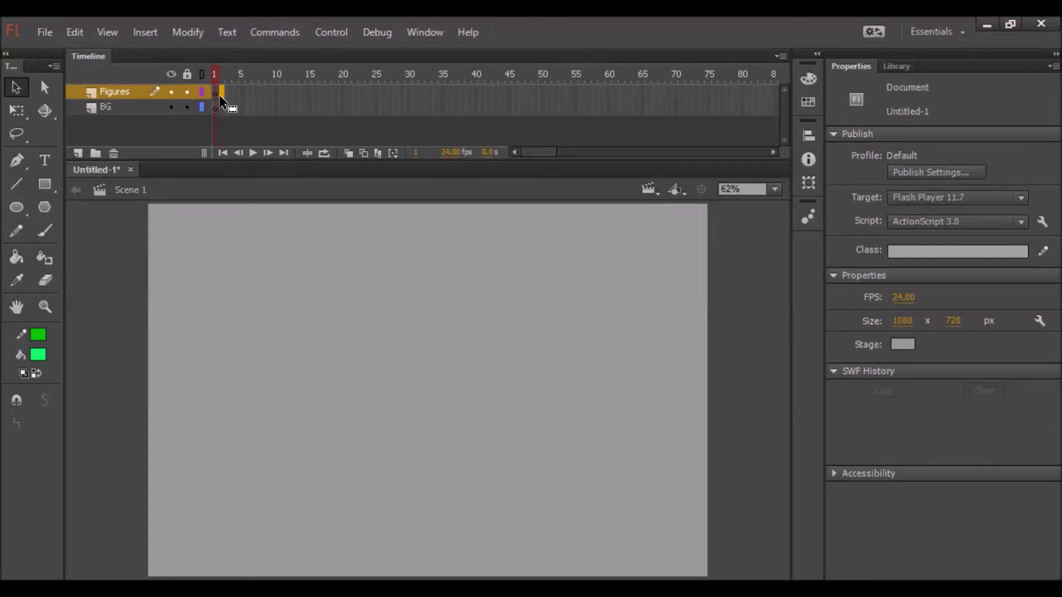
- On frame 1 of the BG layer, draw a green rectangle across the full width of the stage's lower third
click(217, 107)
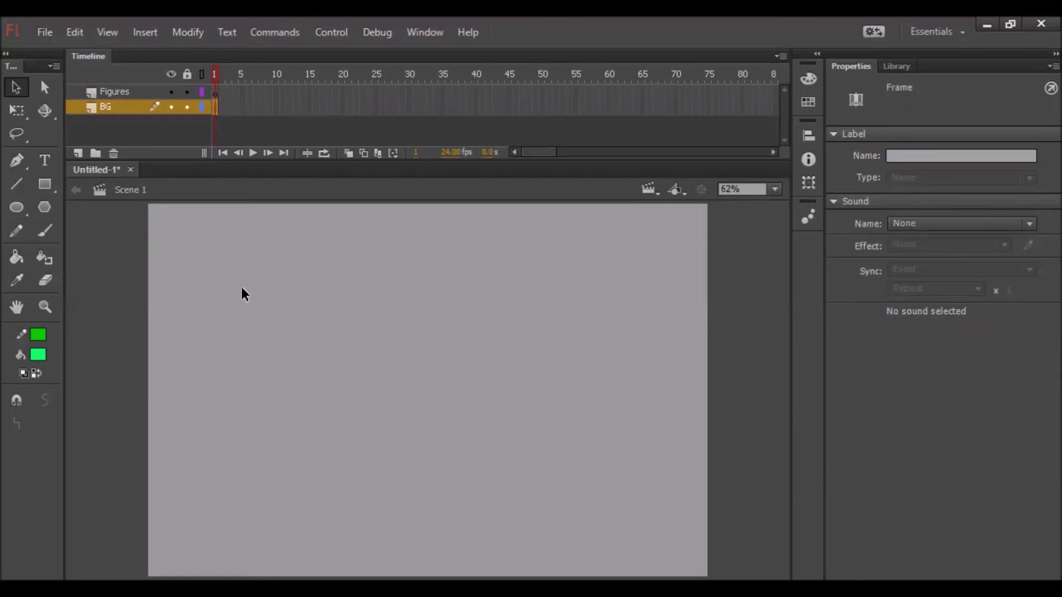
click(48, 180)
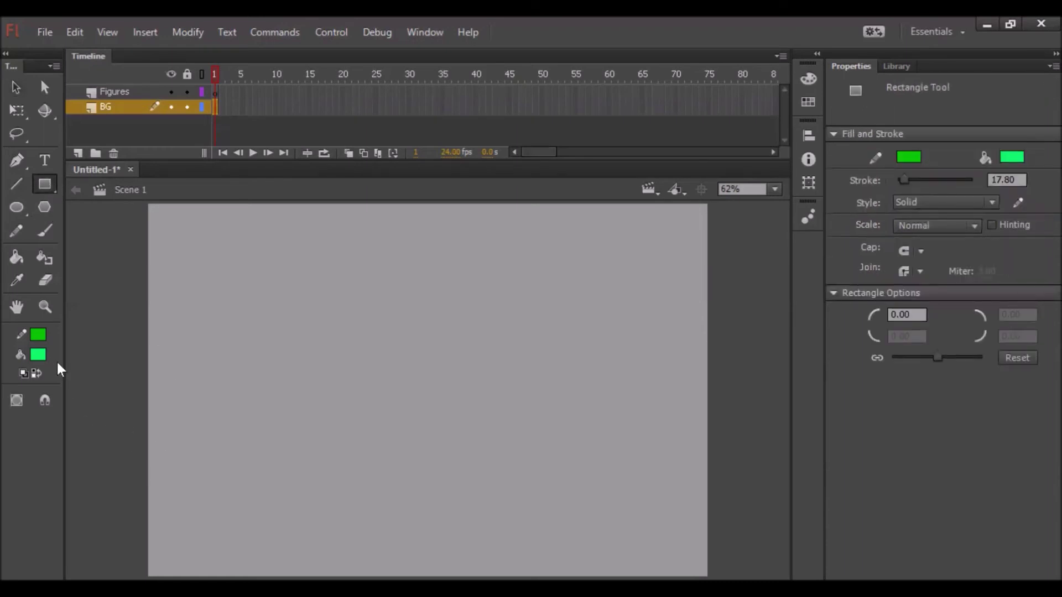
mouse_move(143, 455)
mouse_down()
mouse_move(282, 528)
mouse_move(460, 578)
mouse_move(710, 578)
mouse_up()
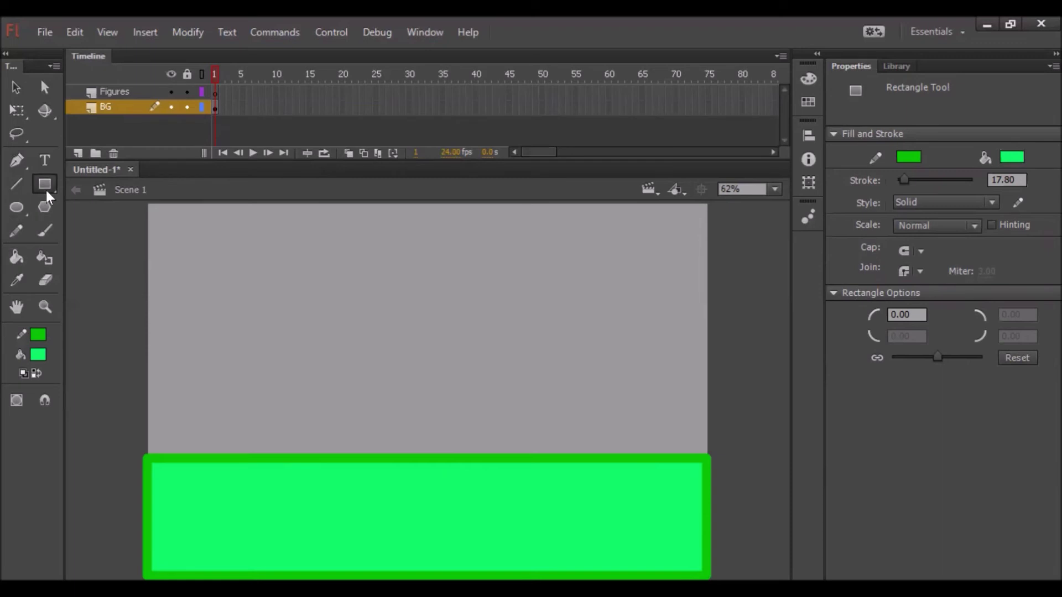
- On the BG layer, draw a rectangle with cyan fill and #00CCCC stroke covering the stage area above the green rectangle
click(15, 86)
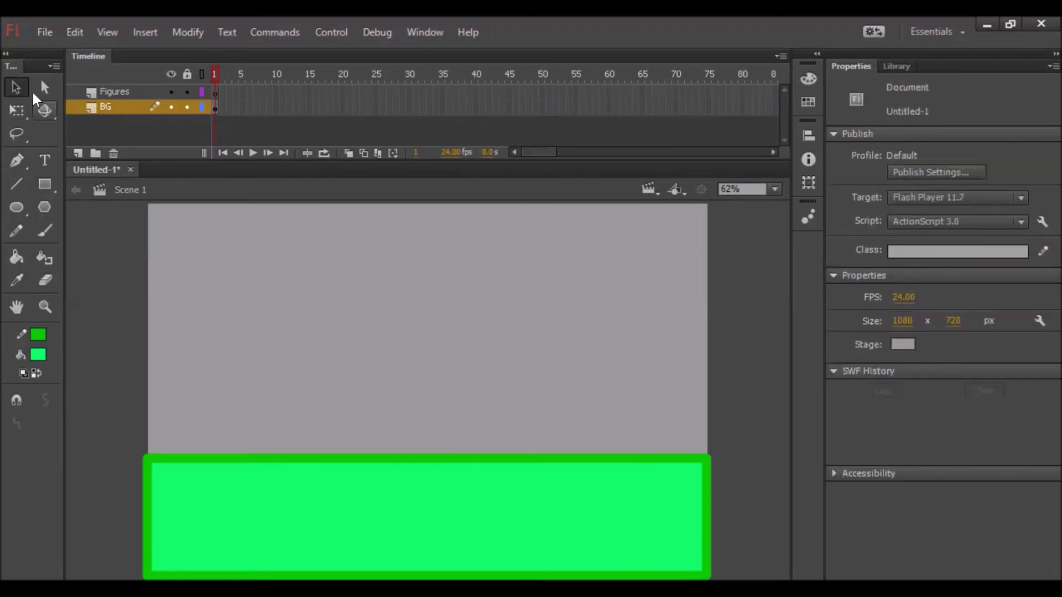
click(36, 189)
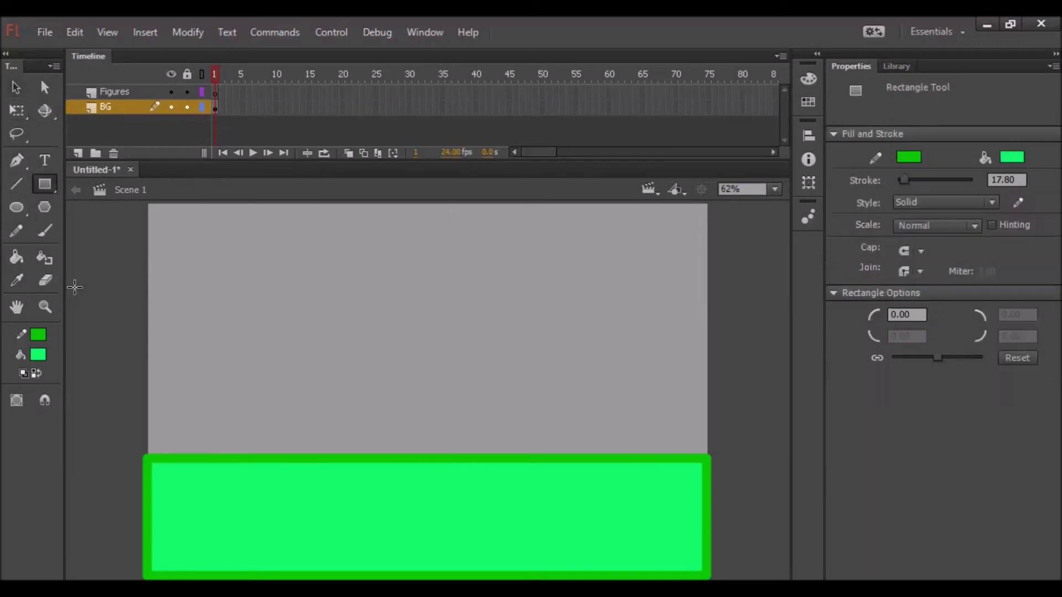
click(44, 346)
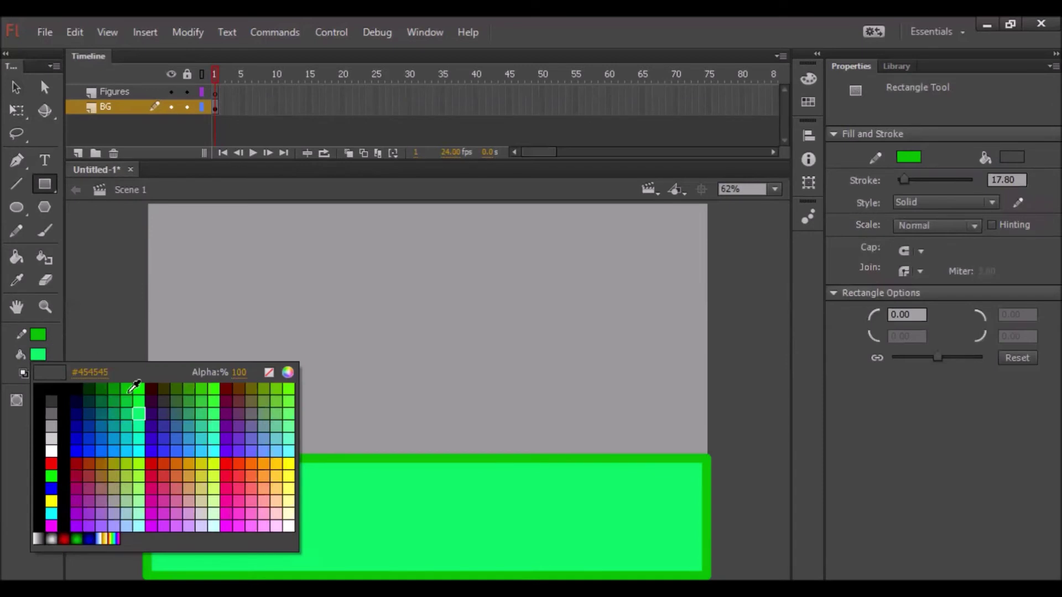
click(148, 448)
click(38, 334)
click(132, 412)
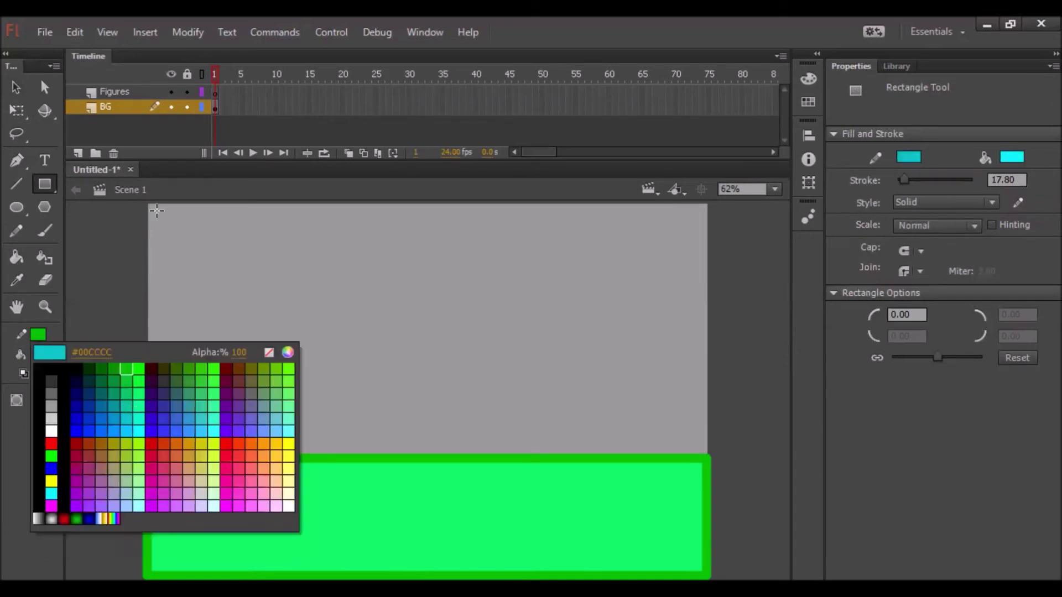
mouse_move(147, 203)
mouse_down()
mouse_move(282, 293)
mouse_move(651, 410)
mouse_move(703, 450)
mouse_up()
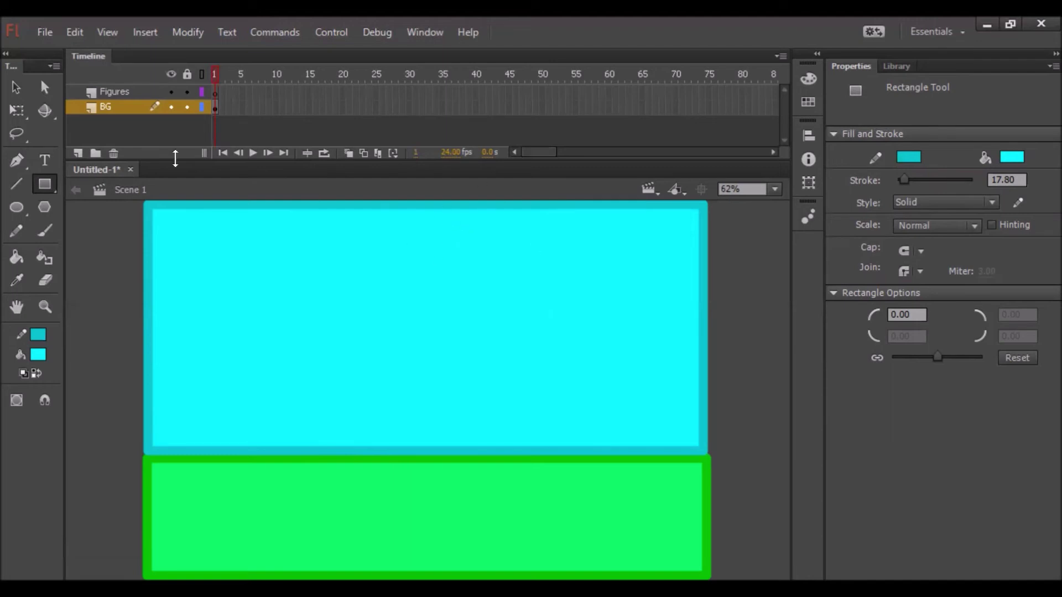
- Set the Brush tool's fill colour to dark grey #666666, try a freehand circle on the BG layer, and undo it
click(44, 230)
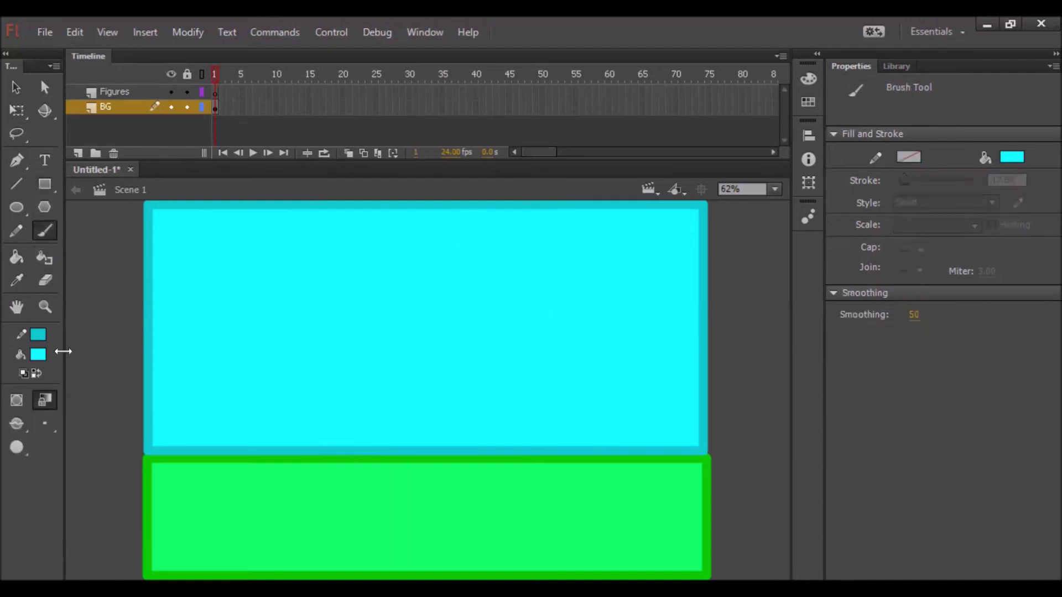
click(33, 355)
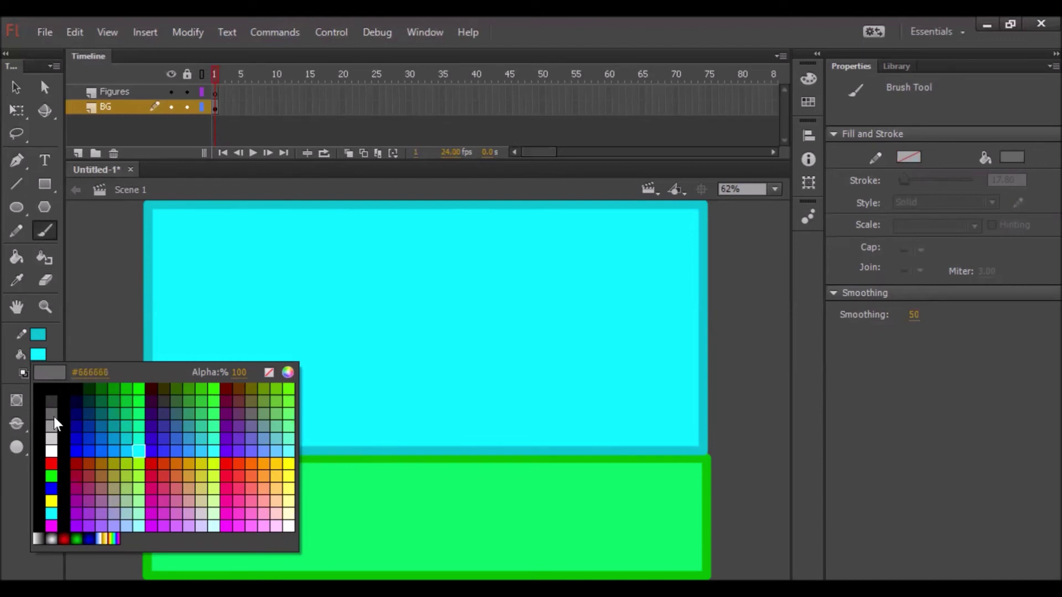
click(52, 414)
mouse_move(414, 302)
mouse_down()
mouse_move(350, 323)
mouse_move(345, 347)
mouse_move(361, 373)
mouse_move(408, 389)
mouse_move(430, 375)
mouse_move(409, 301)
mouse_up()
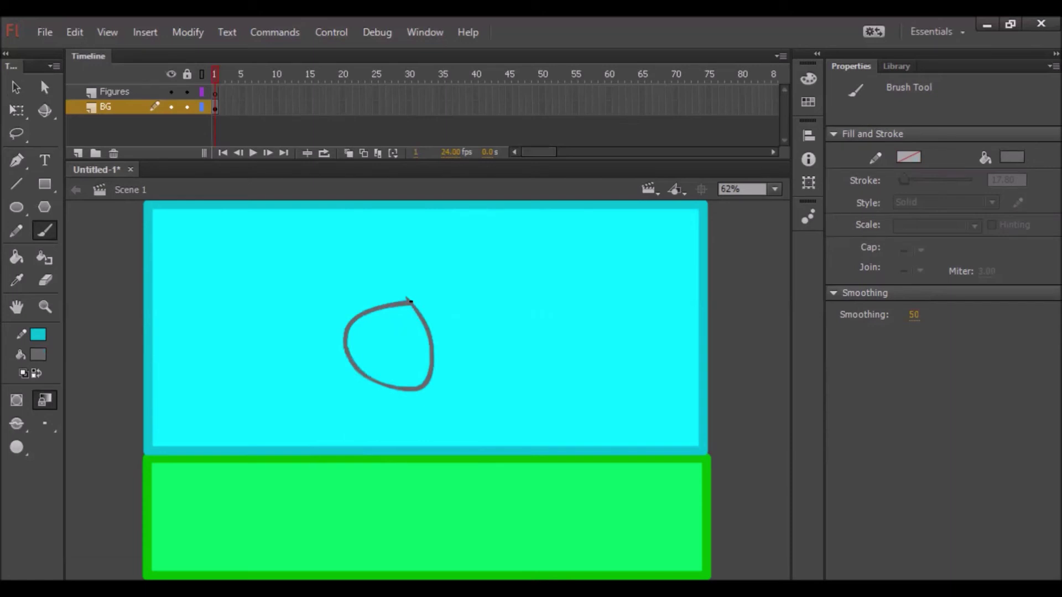
key(ctrl+z)
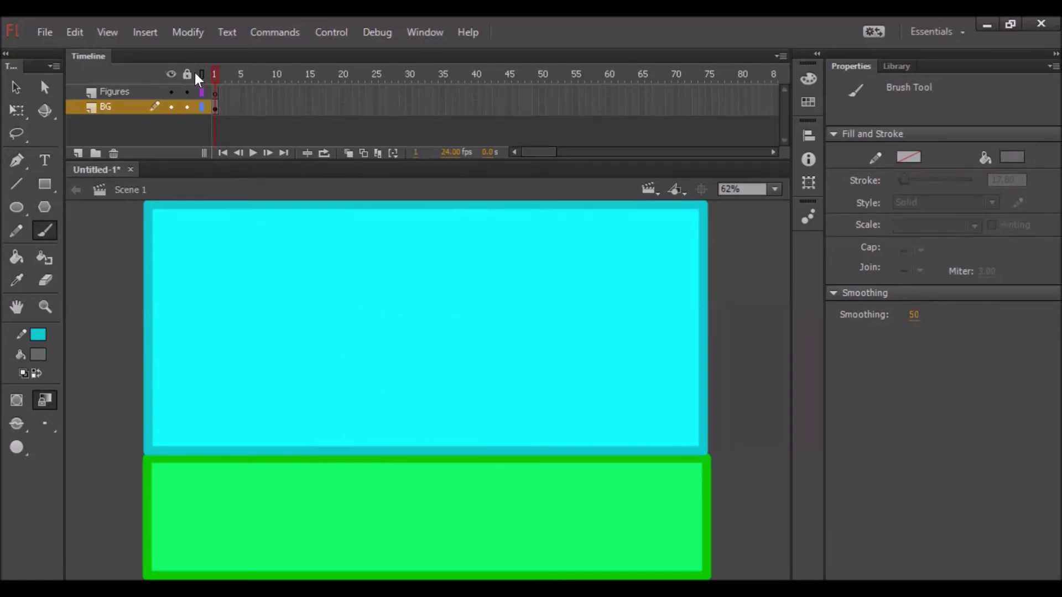
- On frame 1 of the Figures layer, paint a freehand grey circle about 174 by 161 px in the lower part of the cyan area
click(216, 92)
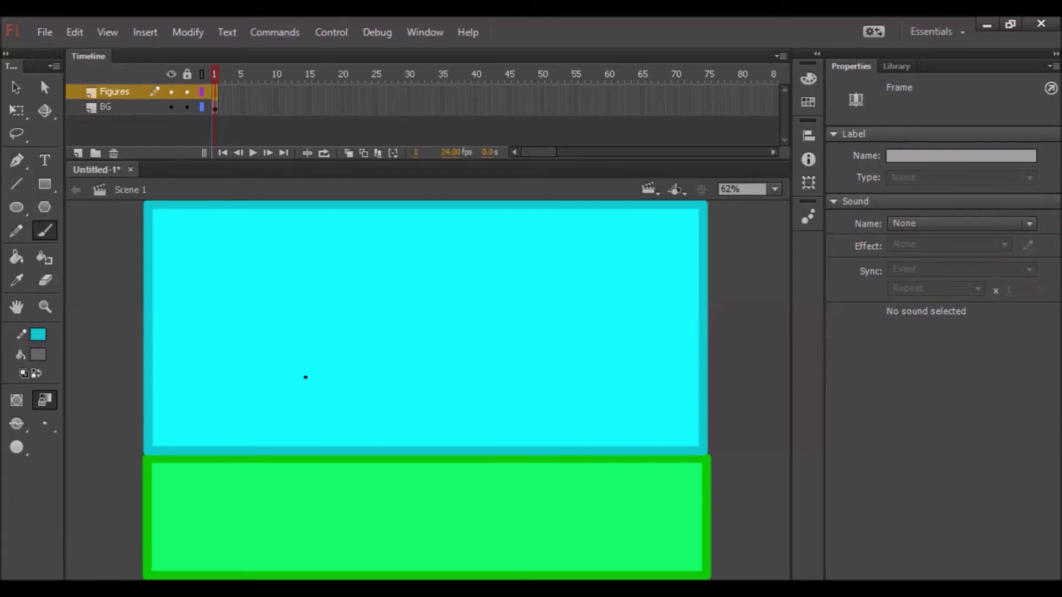
mouse_move(329, 368)
mouse_down()
mouse_move(289, 377)
mouse_move(281, 427)
mouse_move(339, 455)
mouse_move(366, 447)
mouse_move(377, 409)
mouse_move(362, 377)
mouse_move(330, 365)
mouse_move(296, 376)
mouse_move(282, 427)
mouse_move(310, 460)
mouse_up()
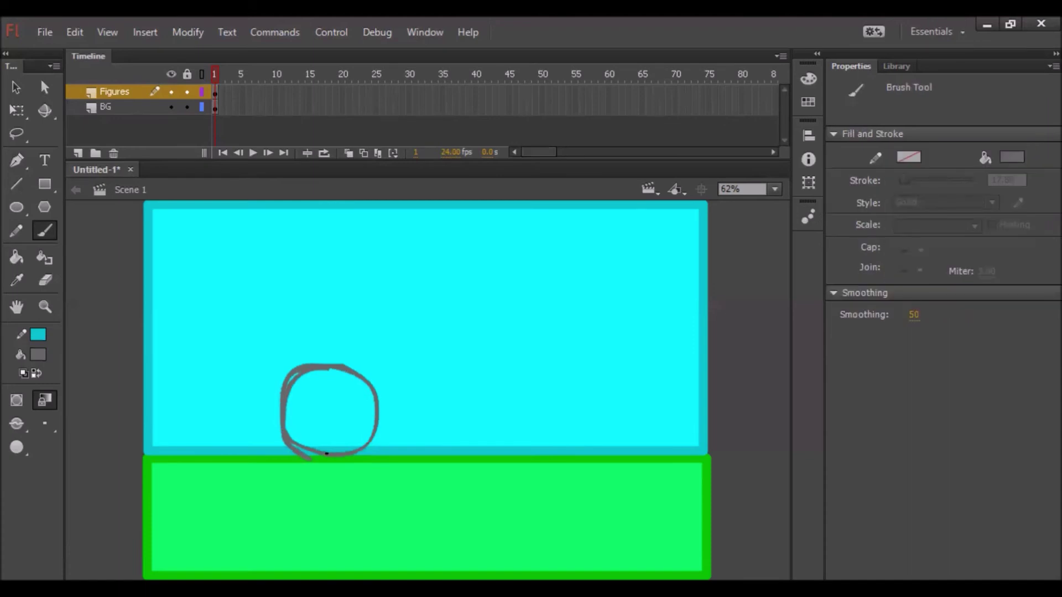
key(ctrl+z)
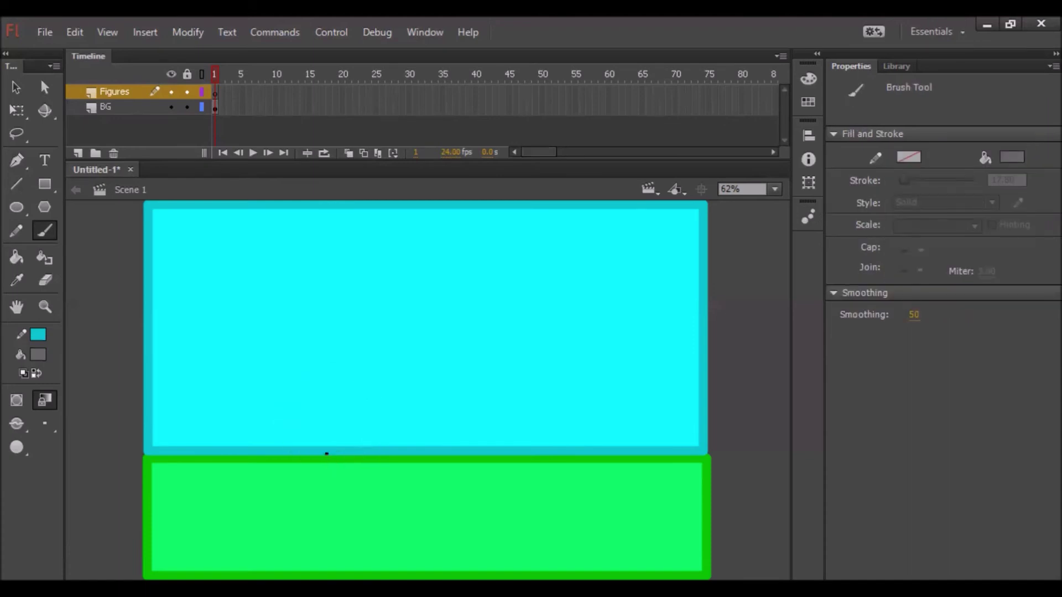
mouse_move(383, 336)
mouse_down()
mouse_move(330, 371)
mouse_move(336, 403)
mouse_move(350, 411)
mouse_move(408, 405)
mouse_move(416, 375)
mouse_move(383, 337)
mouse_up()
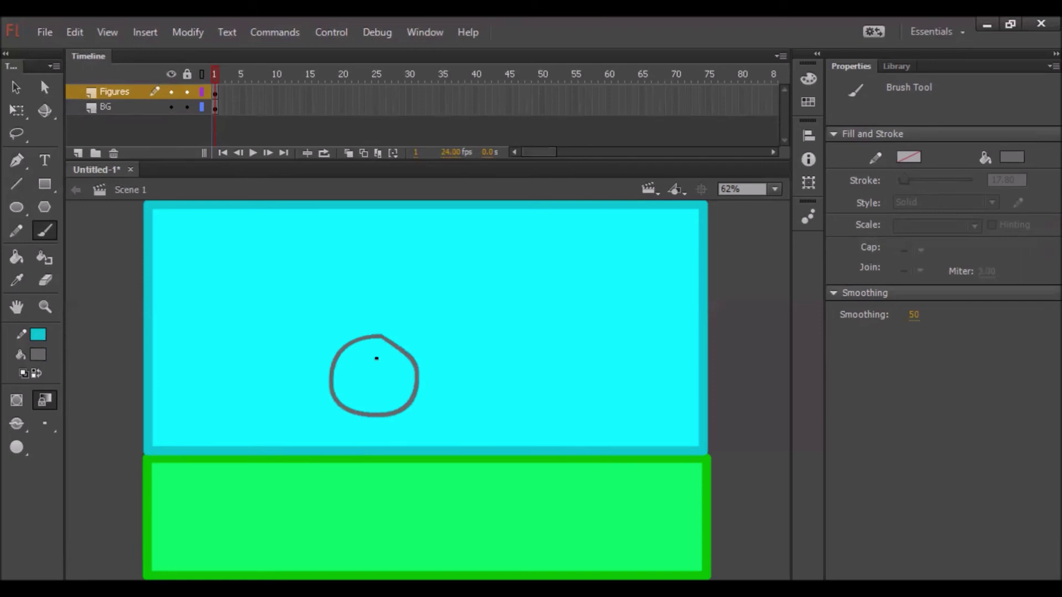
- Move the circle down to rest on the green rectangle's upper edge, and paint two eyes and a smile inside it
key(v)
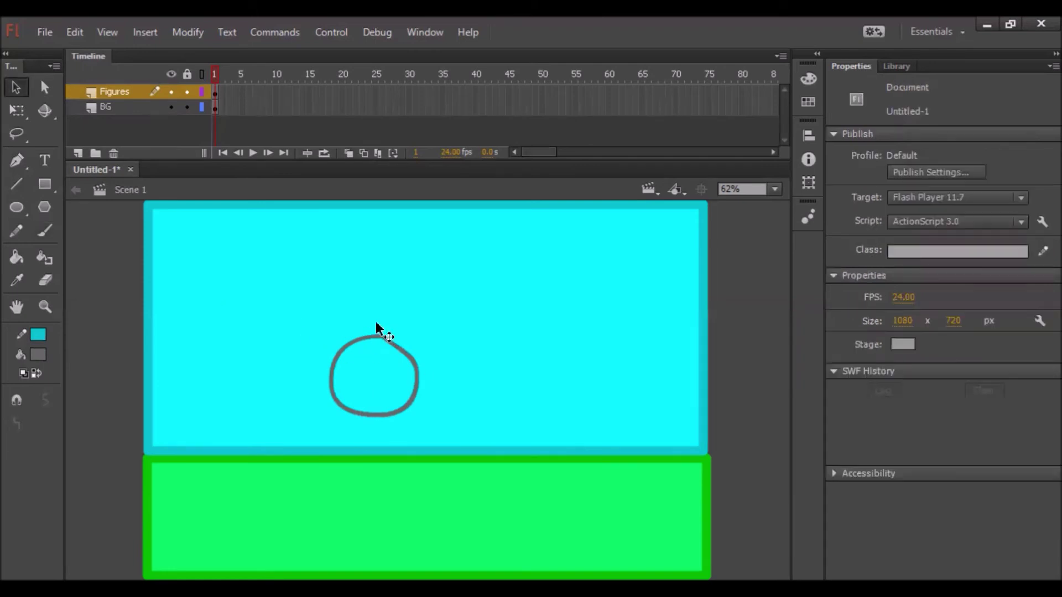
click(384, 338)
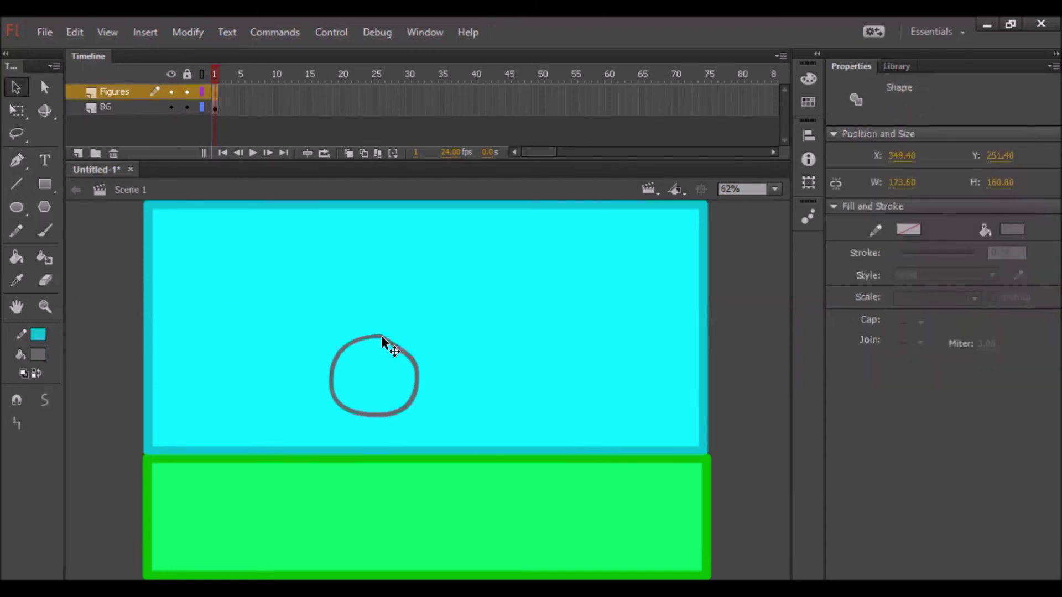
drag(384, 338, 383, 379)
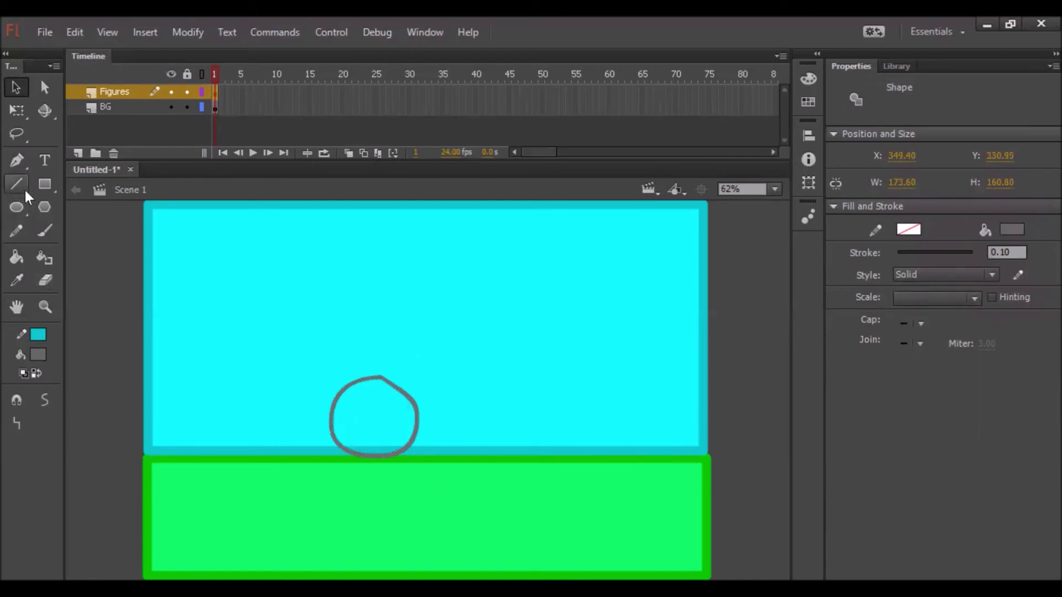
click(45, 232)
mouse_move(357, 394)
mouse_down()
mouse_move(359, 414)
mouse_move(376, 413)
mouse_move(346, 431)
mouse_move(373, 439)
mouse_move(402, 428)
mouse_up()
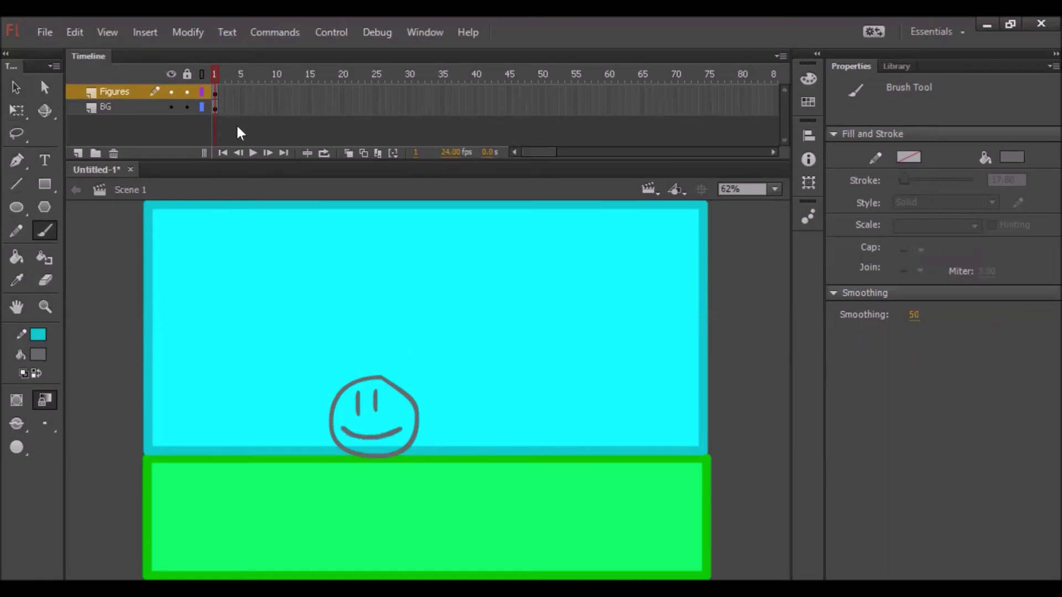
- Compare the artwork on frame 1 of the Figures and BG layers, and extend the BG layer by inserting a frame at frame 60
click(215, 92)
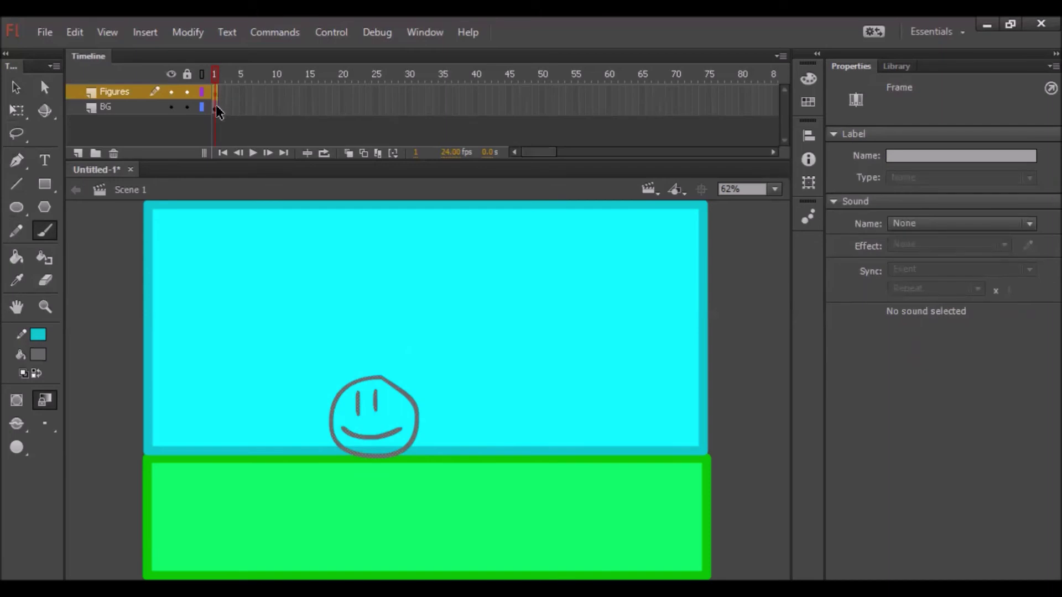
click(216, 106)
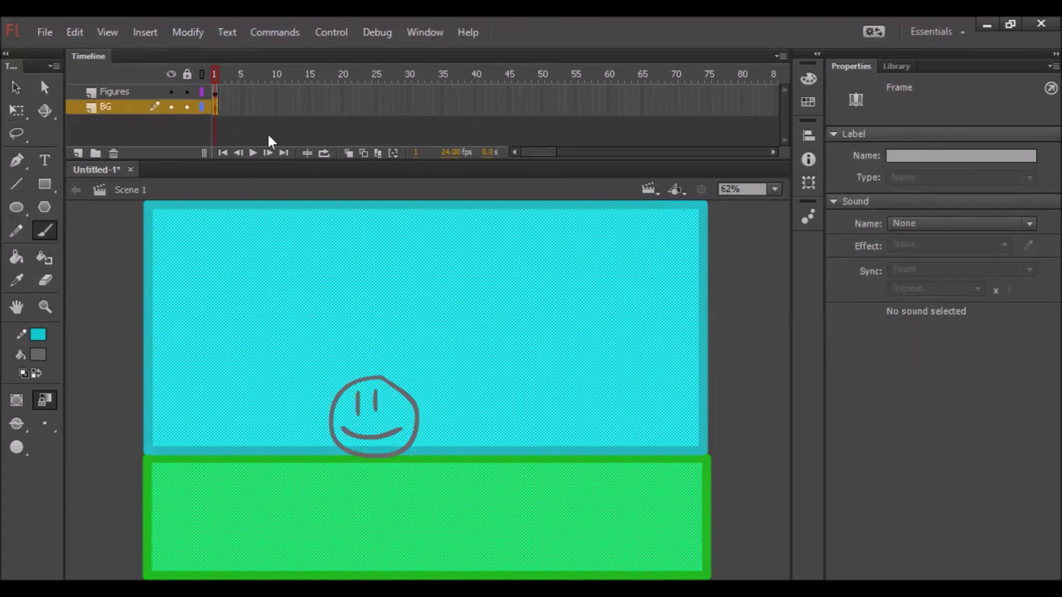
click(214, 93)
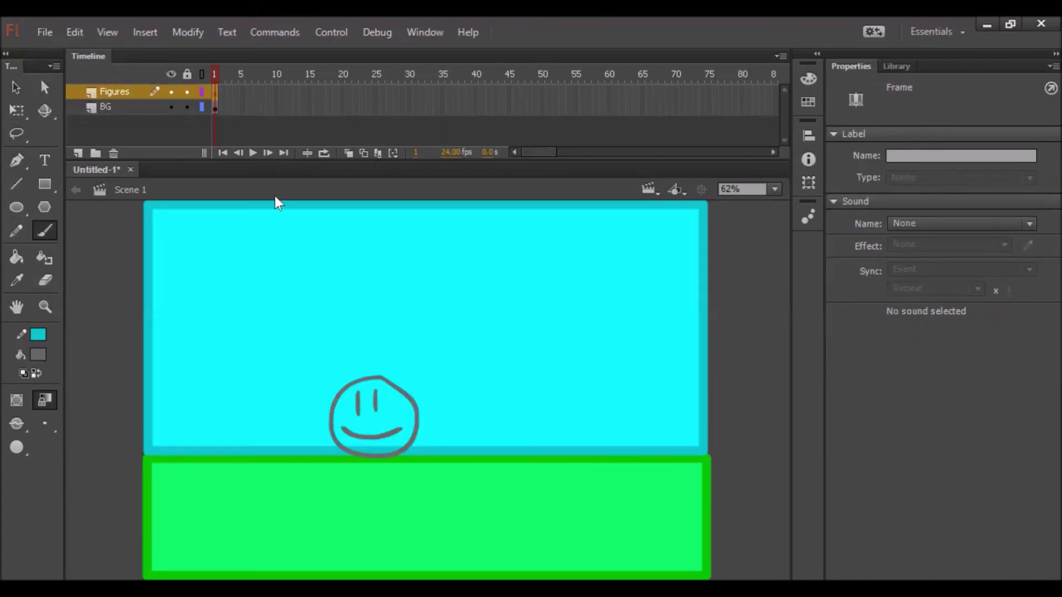
click(220, 107)
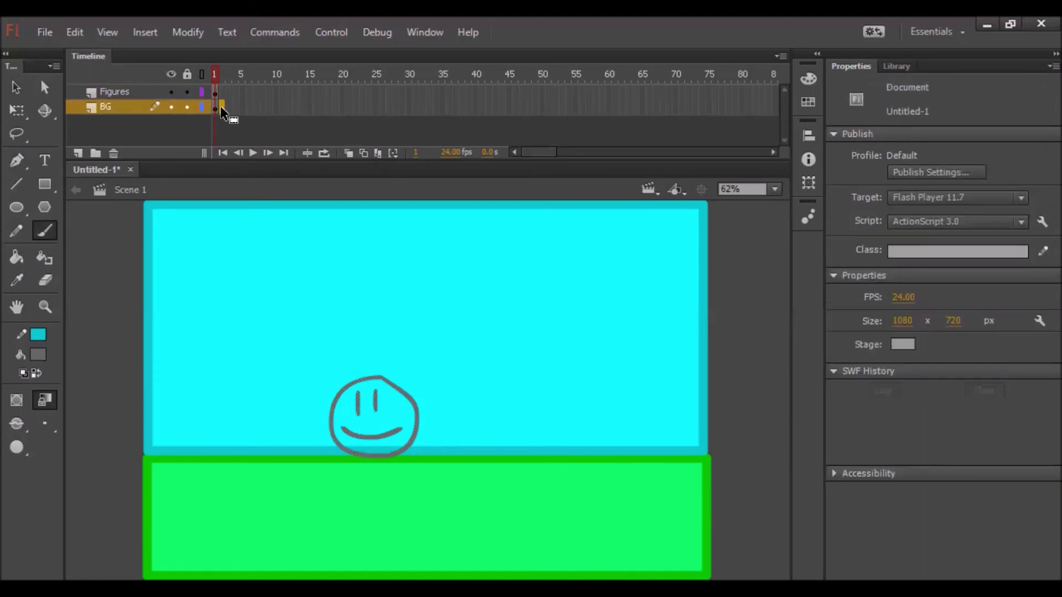
click(608, 109)
right_click(608, 108)
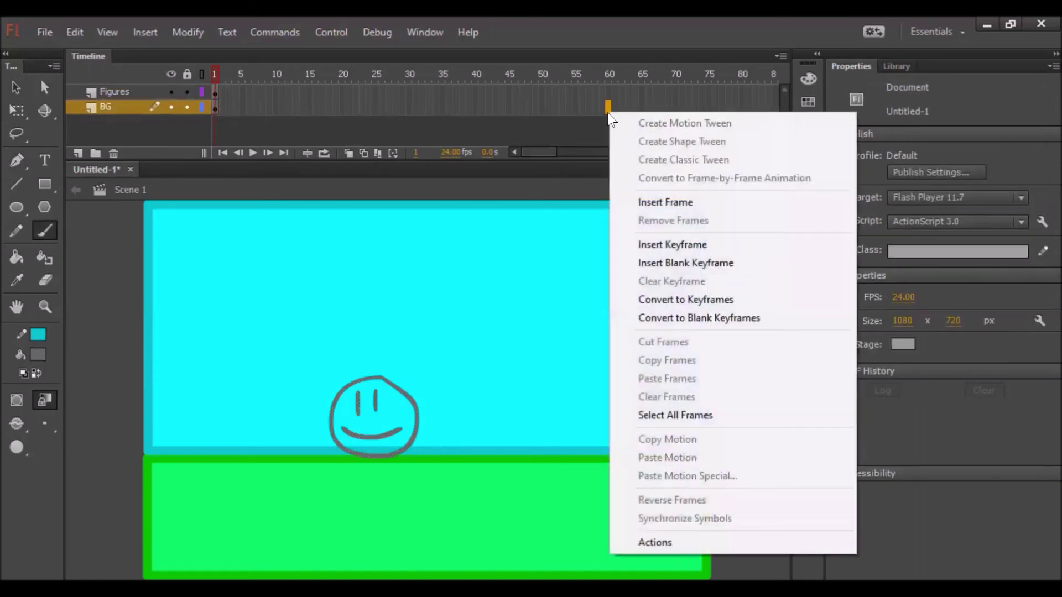
click(659, 201)
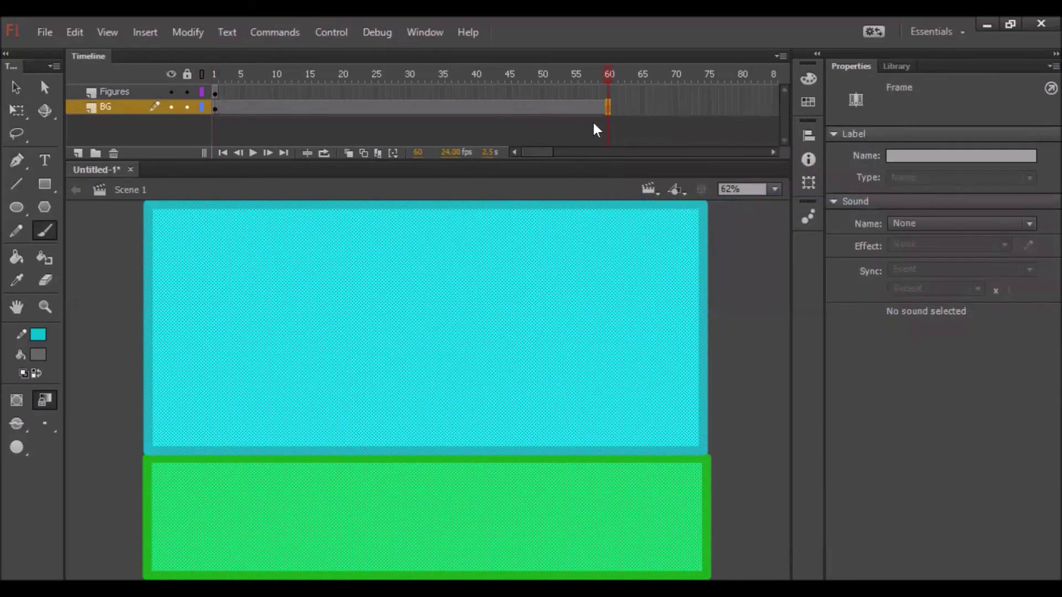
- Insert a blank keyframe at frame 2 of the Figures layer
click(215, 92)
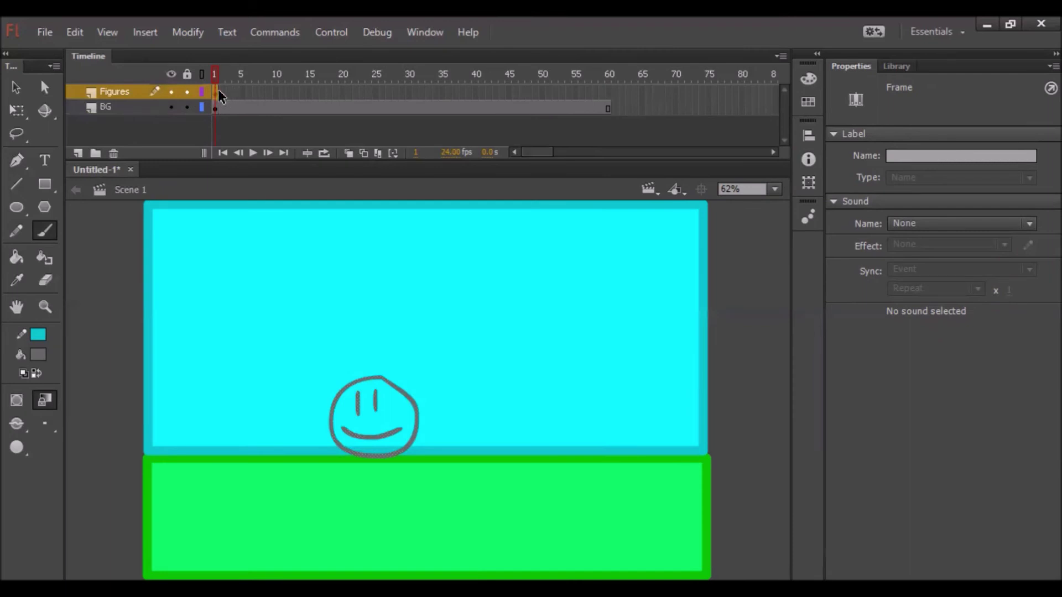
click(220, 92)
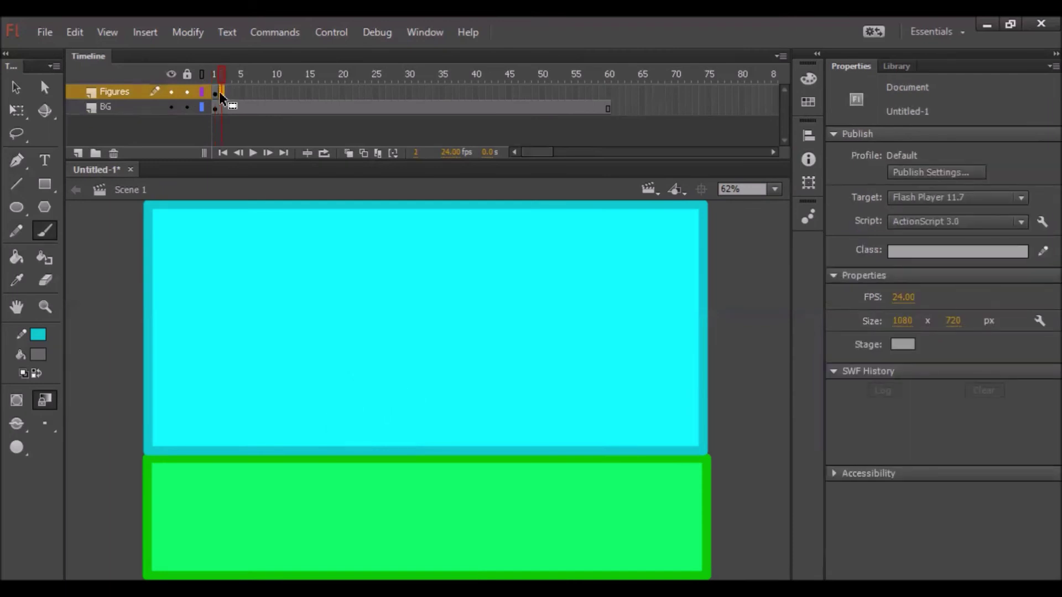
click(219, 91)
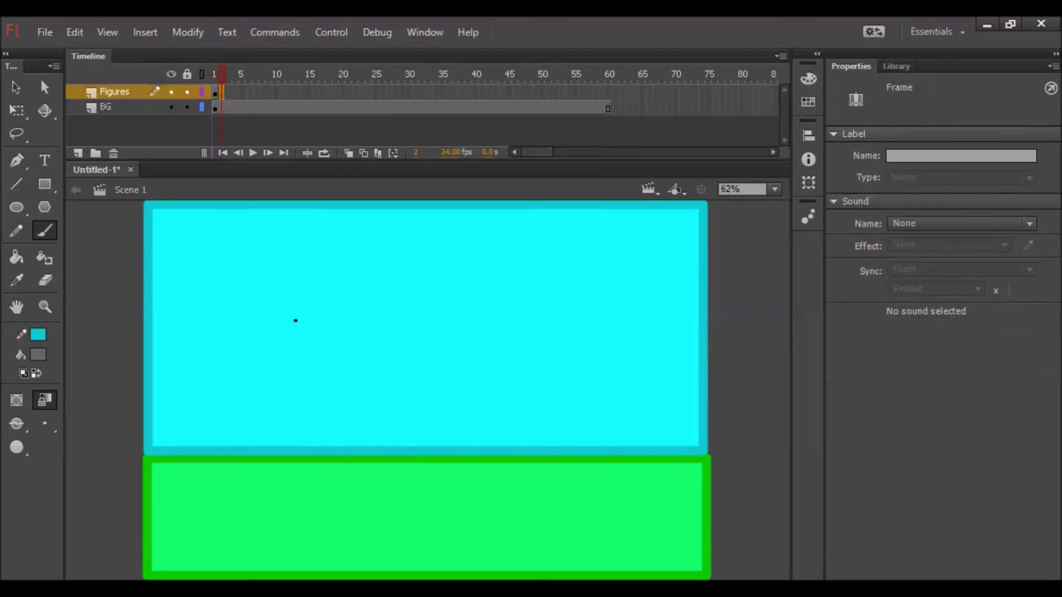
- Scrub the timeline and compare frames 1 and 2 of the Figures layer against the extended BG layer
click(150, 107)
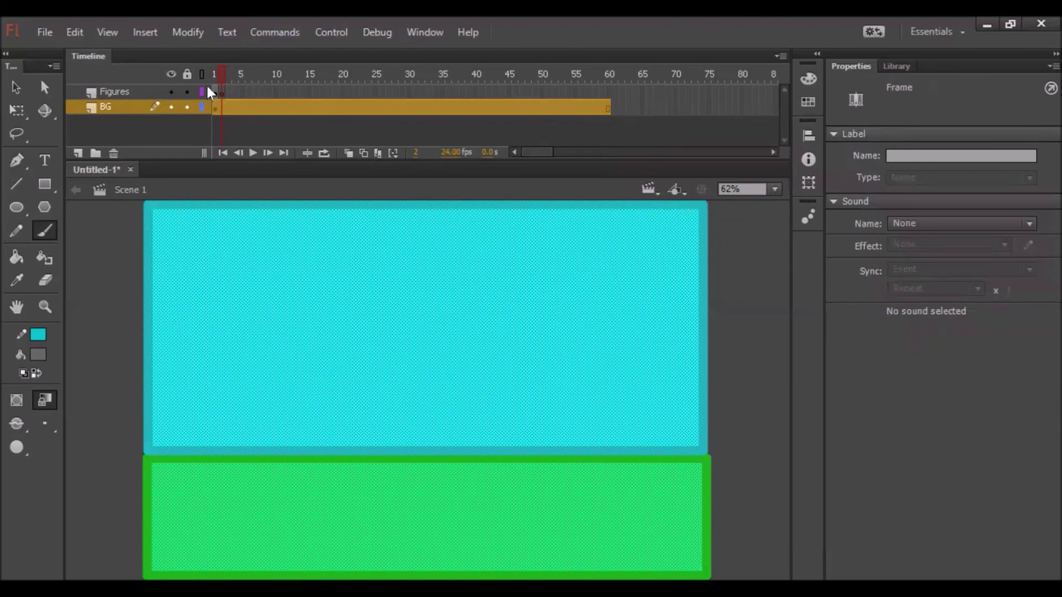
click(222, 92)
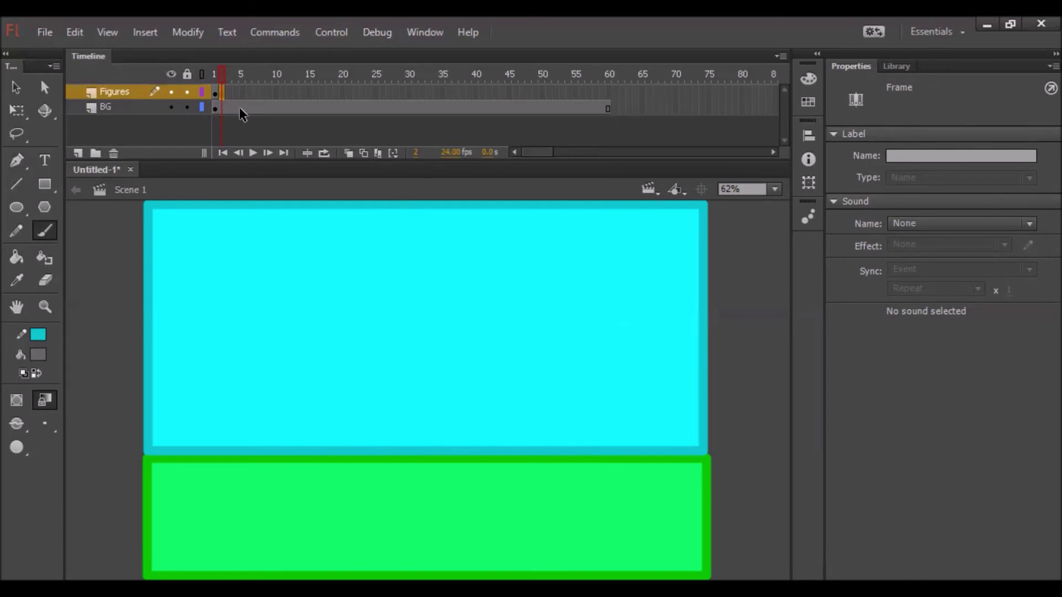
click(216, 93)
drag(216, 76, 294, 74)
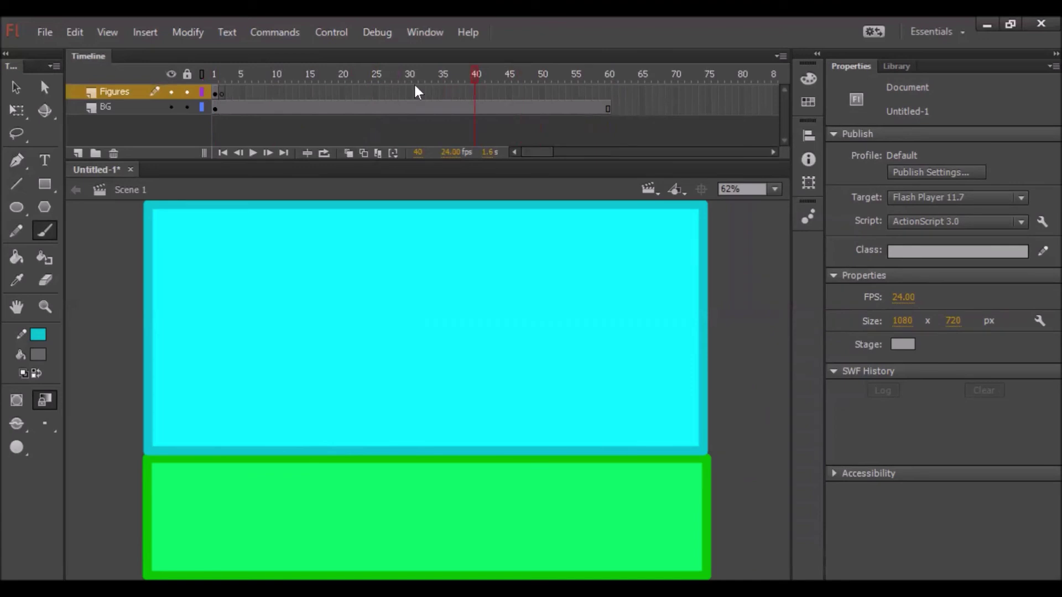
click(212, 91)
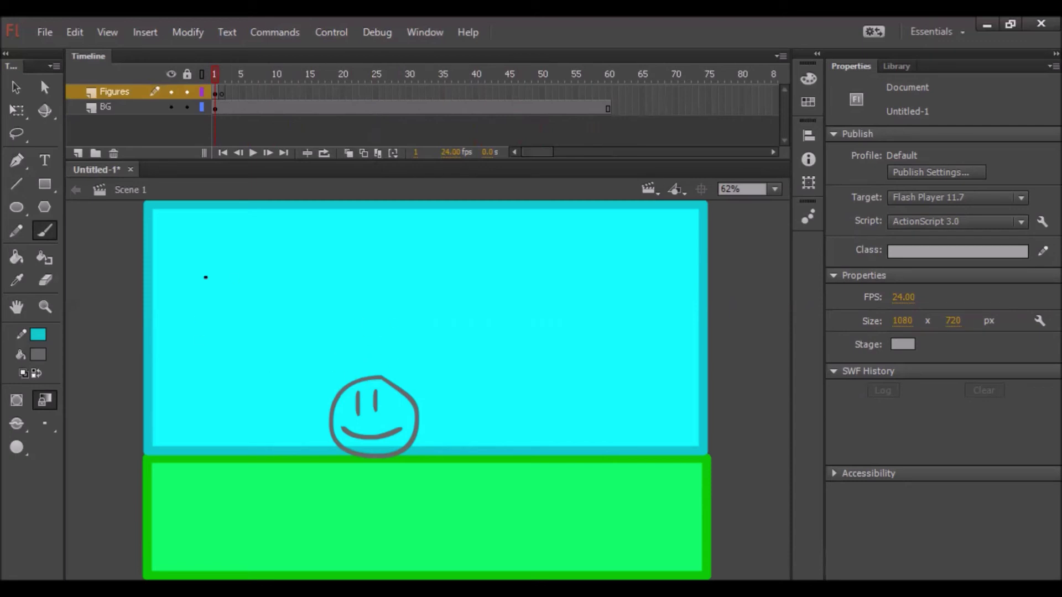
click(220, 92)
click(214, 92)
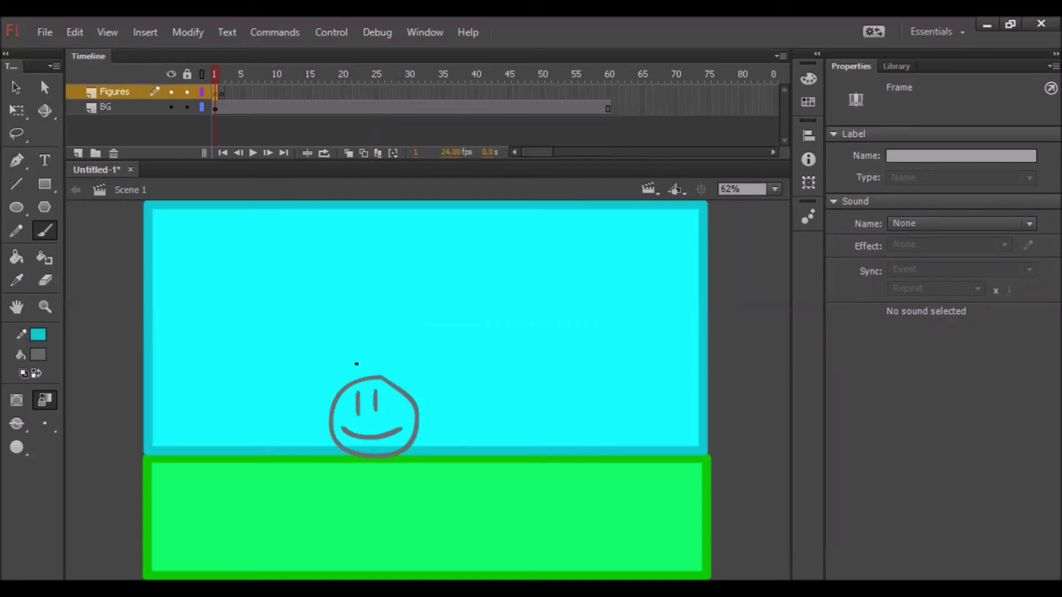
- Turn on onion skinning and go to frame 2 of the Figures layer
click(349, 153)
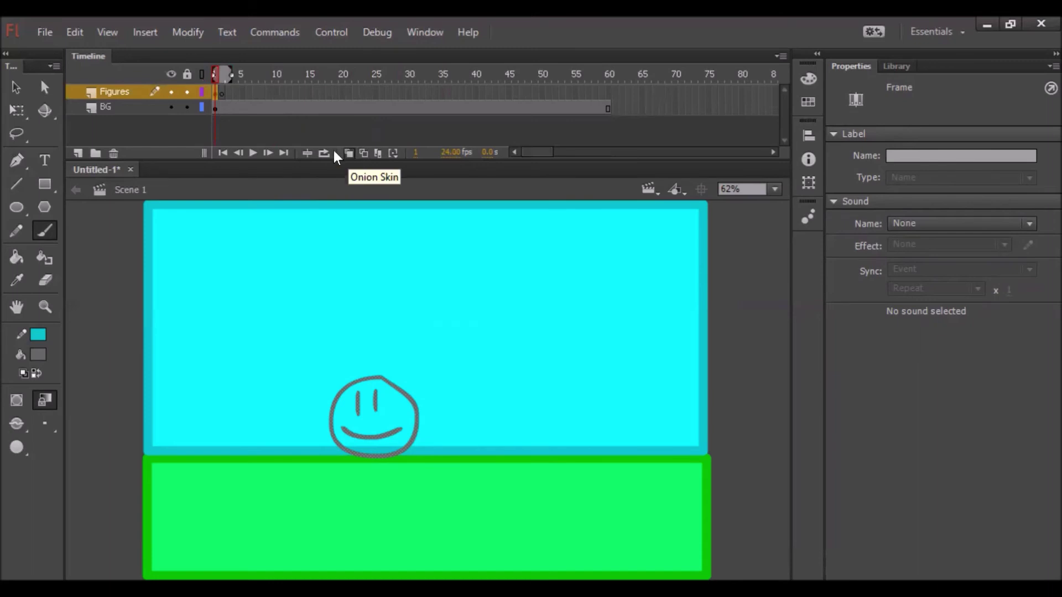
click(220, 92)
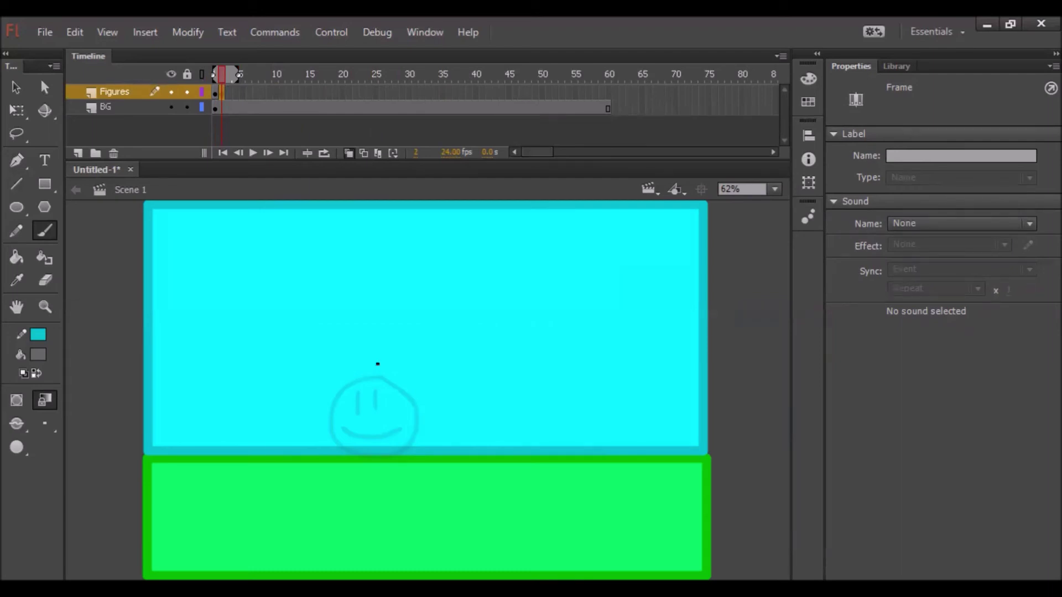
- Try to brush a new face outline slightly above the onion-skinned smiley on frame 2, and undo the strokes
mouse_move(380, 360)
mouse_down()
mouse_move(349, 372)
mouse_move(332, 423)
mouse_move(344, 442)
mouse_move(418, 451)
mouse_up()
key(ctrl+z)
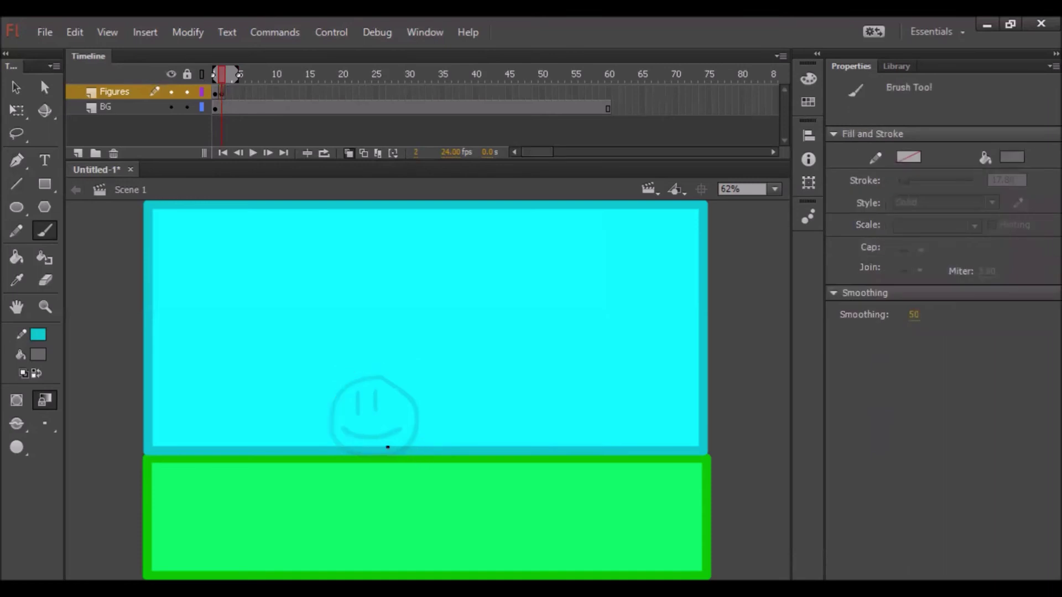
mouse_move(389, 368)
mouse_down()
mouse_move(342, 386)
mouse_move(338, 424)
mouse_move(417, 423)
mouse_move(411, 385)
mouse_move(369, 354)
mouse_up()
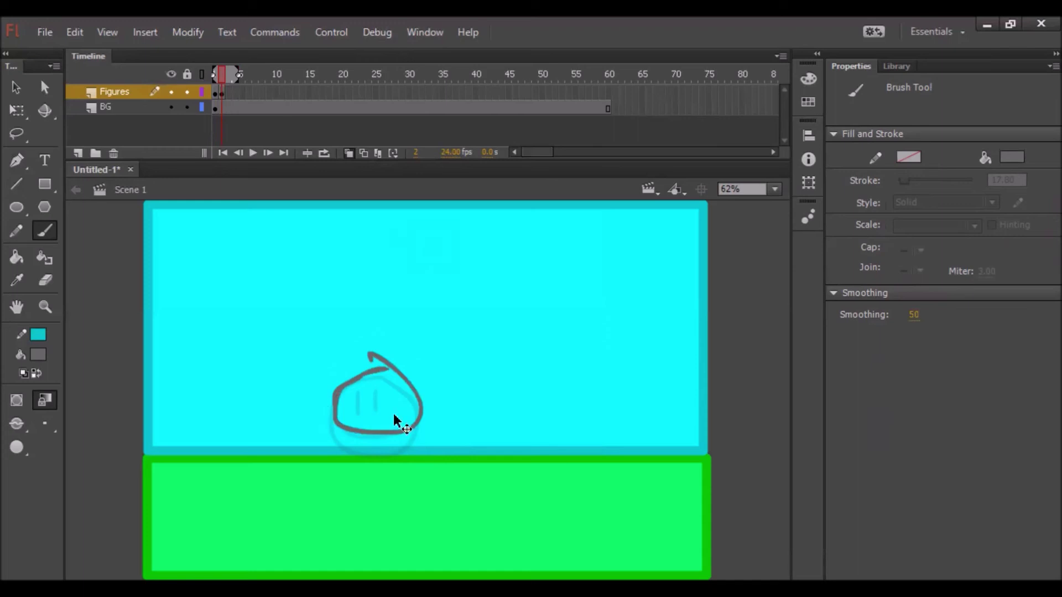
key(ctrl+z)
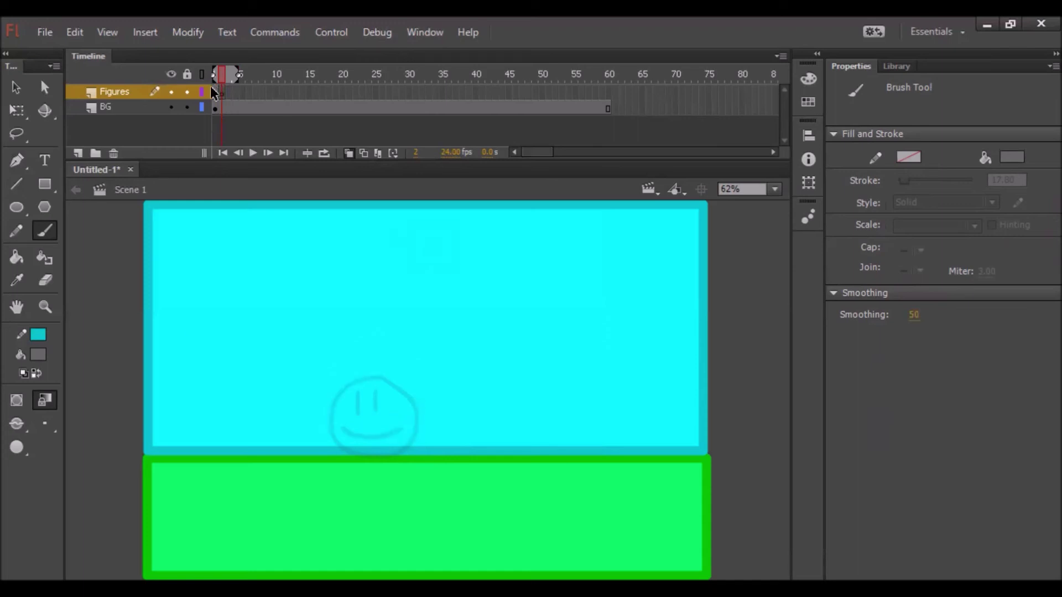
- Convert the smiley on frame 1 of the Figures layer into a graphic symbol named Character
click(214, 92)
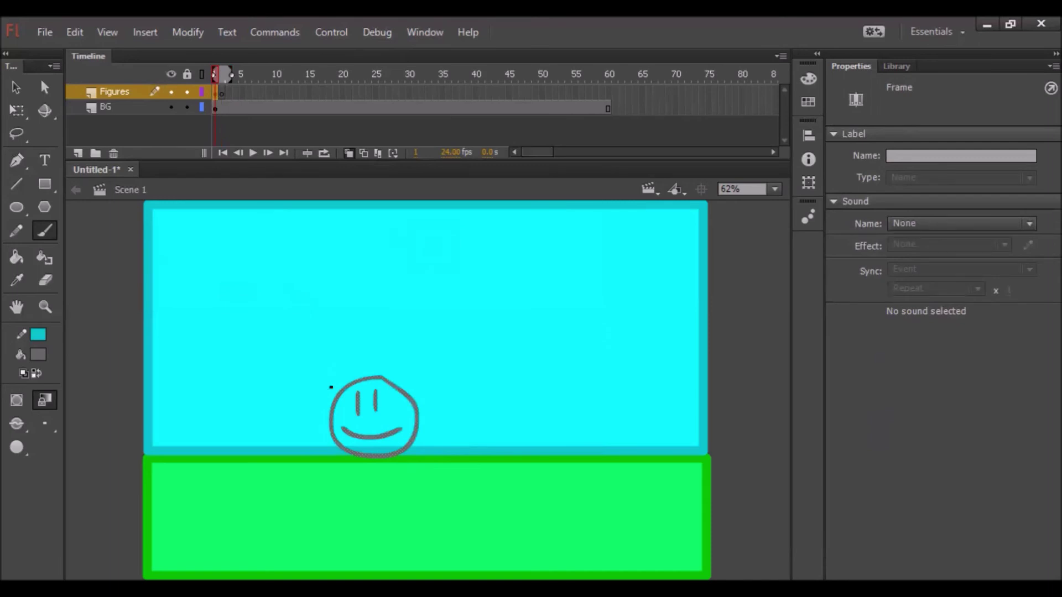
key(F8)
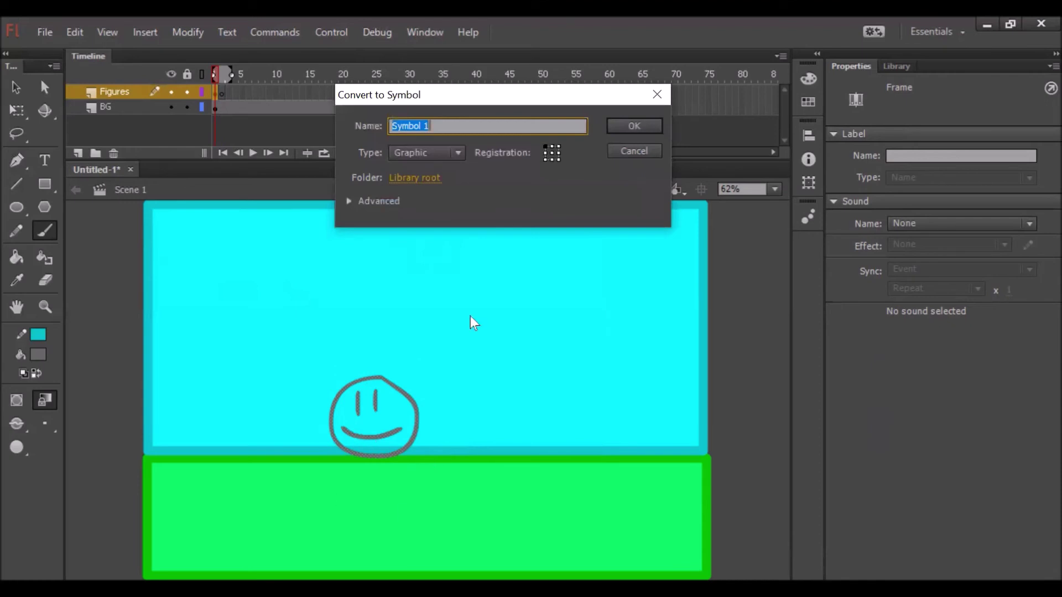
key(BackSpace)
text(Cha)
key(BackSpace)
key(BackSpace)
text(haracter)
key(Return)
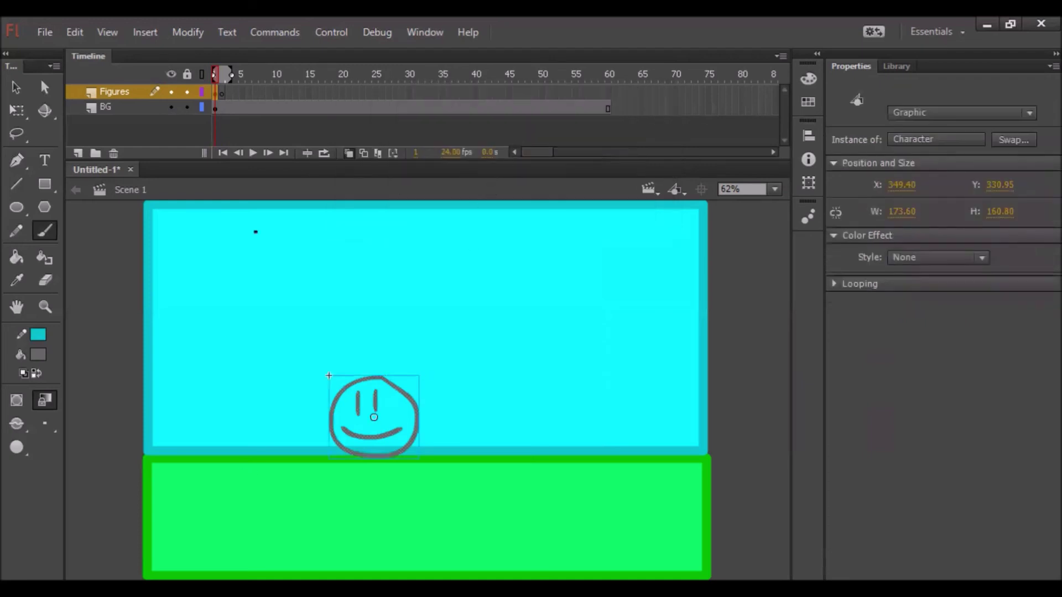
- Place a Character instance from the library on frame 2 of the Figures layer, slightly above the onion-skinned smiley
click(221, 91)
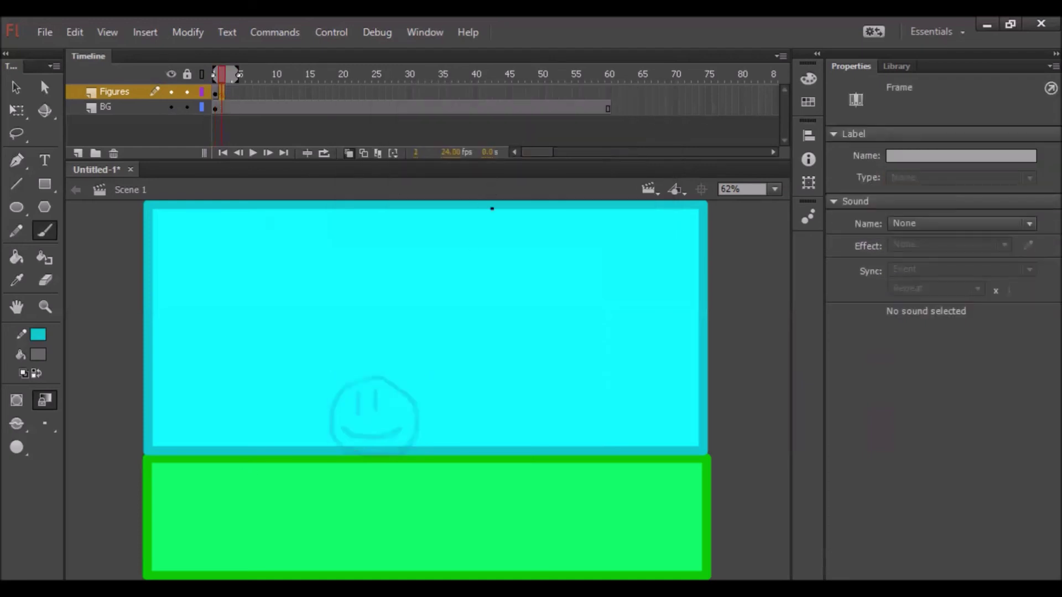
click(909, 67)
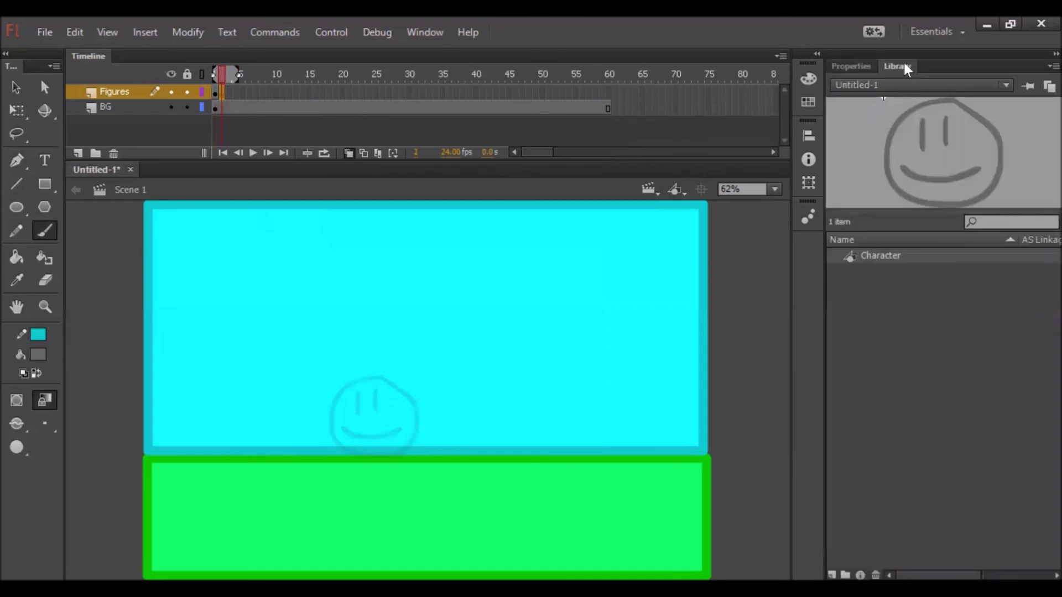
click(886, 252)
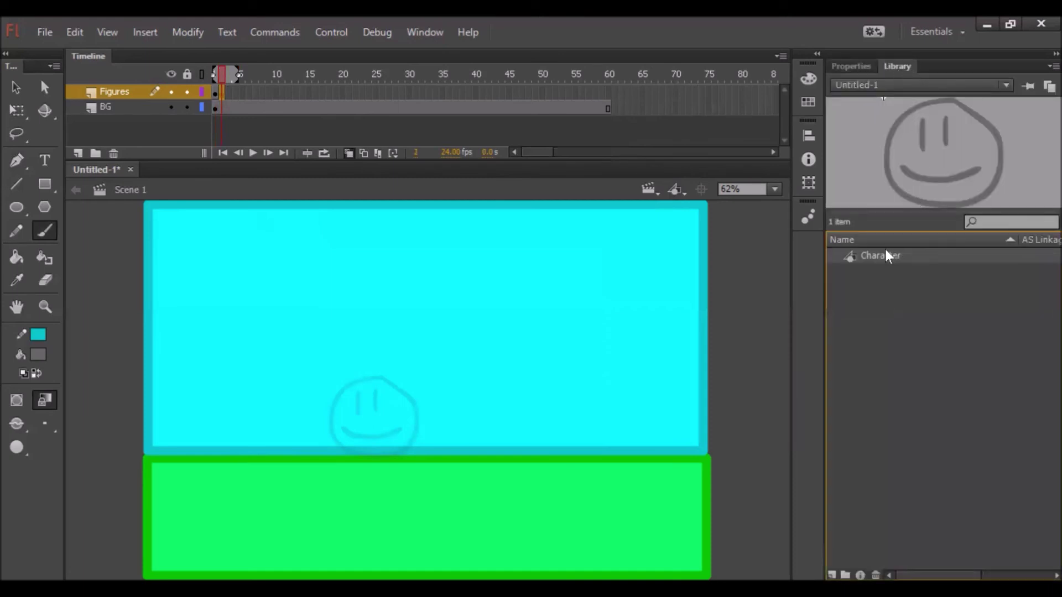
drag(890, 254, 495, 363)
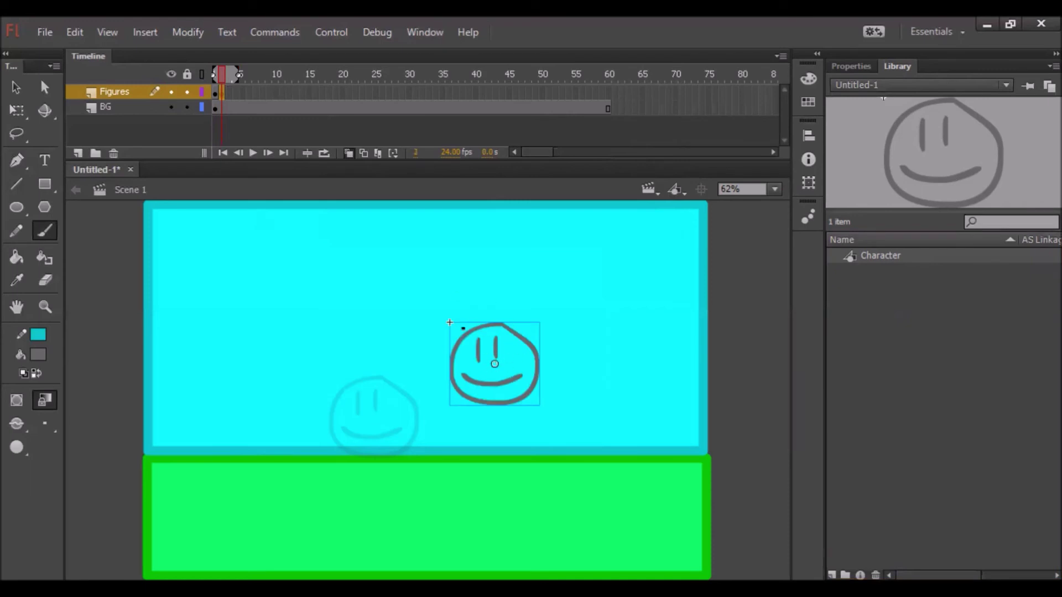
click(16, 87)
drag(541, 360, 421, 408)
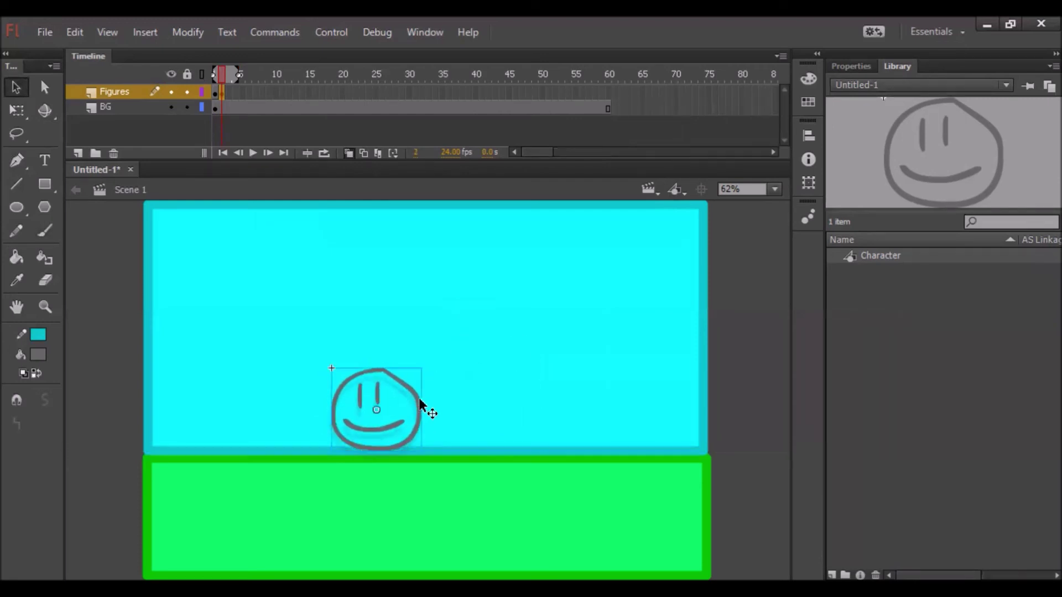
click(734, 462)
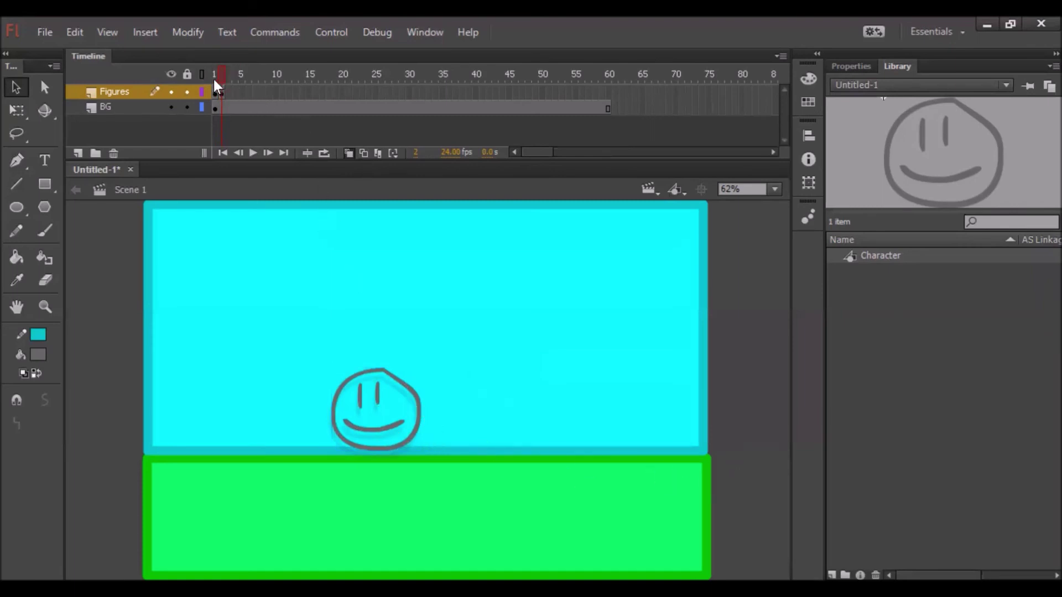
- Play the animation from frame 1, stop it and return to frame 1 of the Figures layer
click(211, 78)
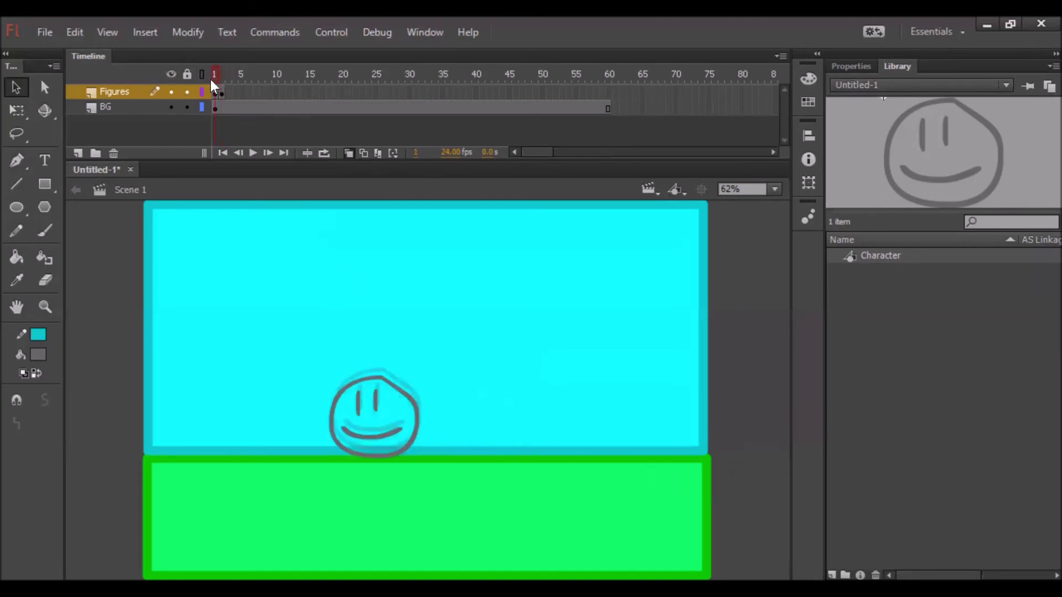
click(253, 153)
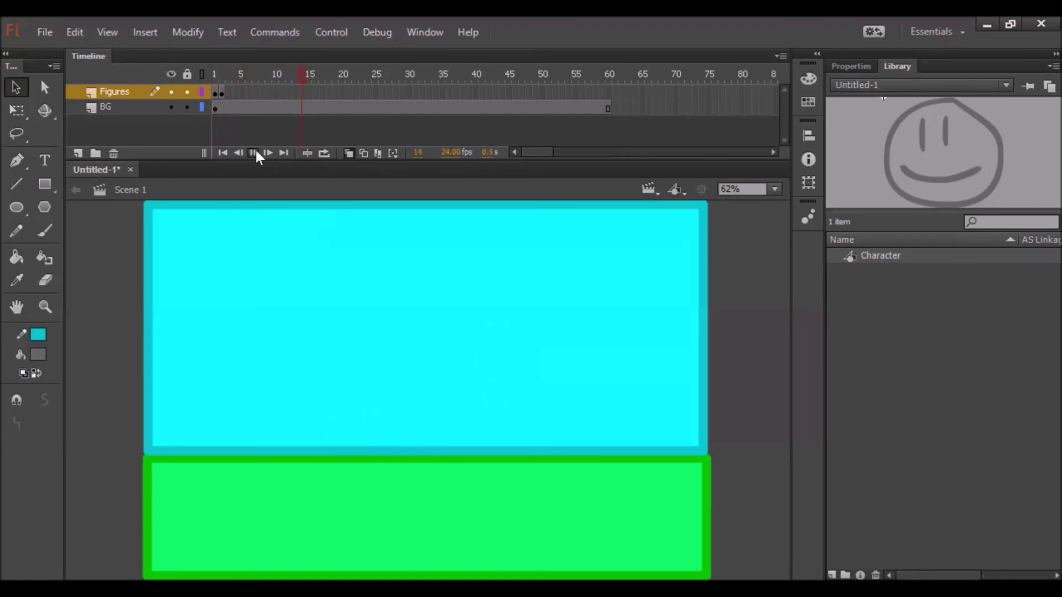
click(255, 152)
click(215, 94)
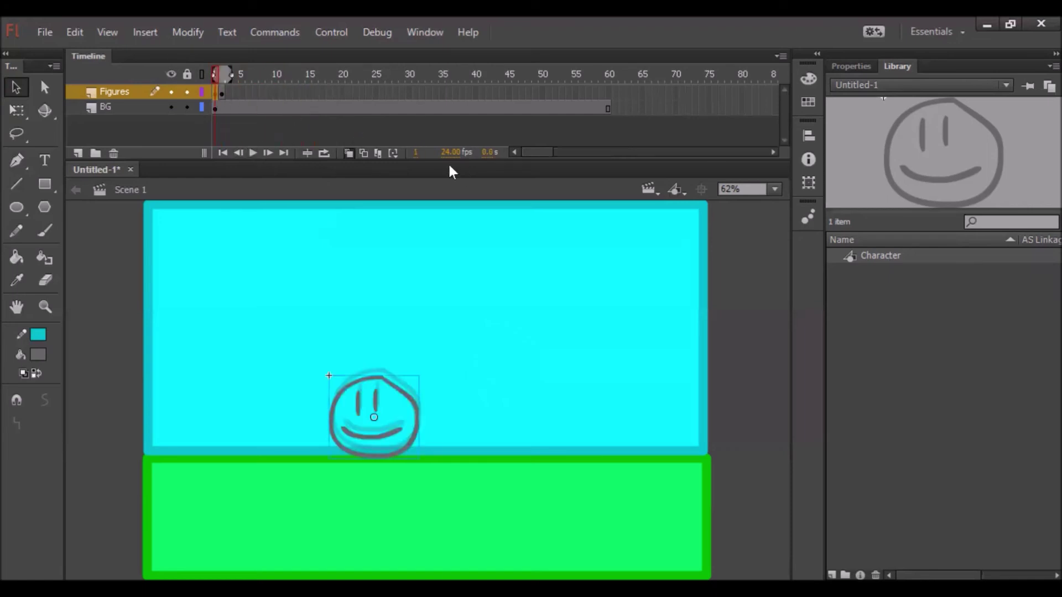
- Set the frame rate to 20 fps and play the animation
click(444, 152)
text(20)
key(Return)
click(252, 153)
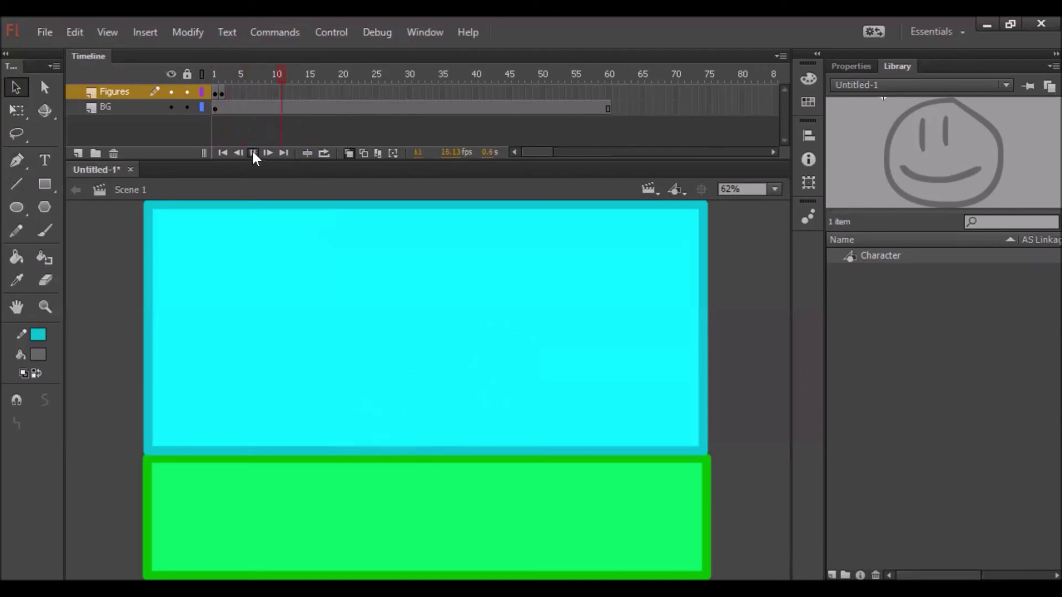
- Add a blank keyframe at frame 3 of the Figures layer and place a Character instance slightly above the frame 2 smiley
click(228, 92)
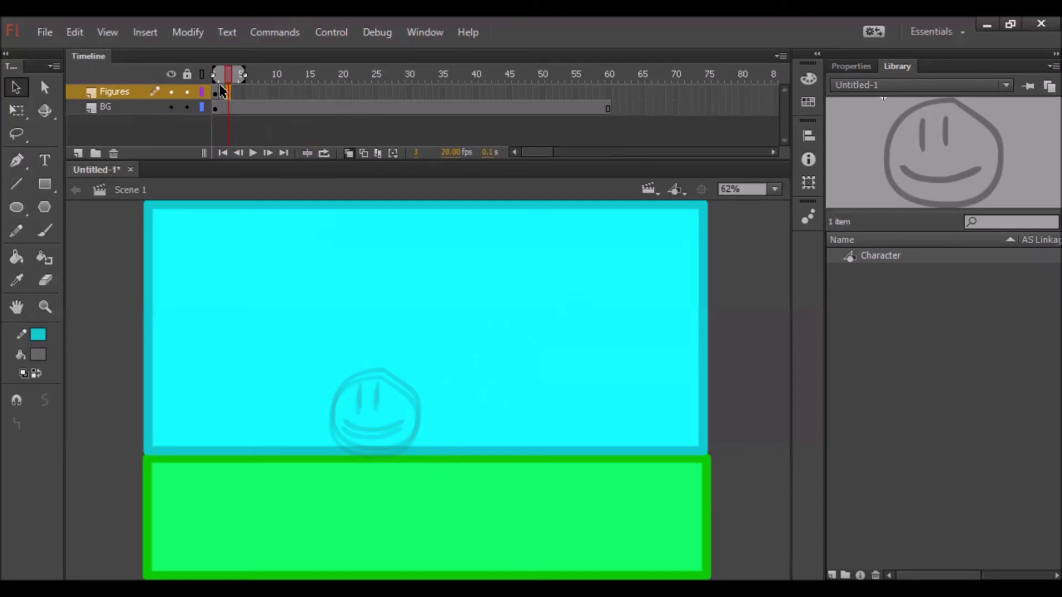
drag(873, 255, 422, 401)
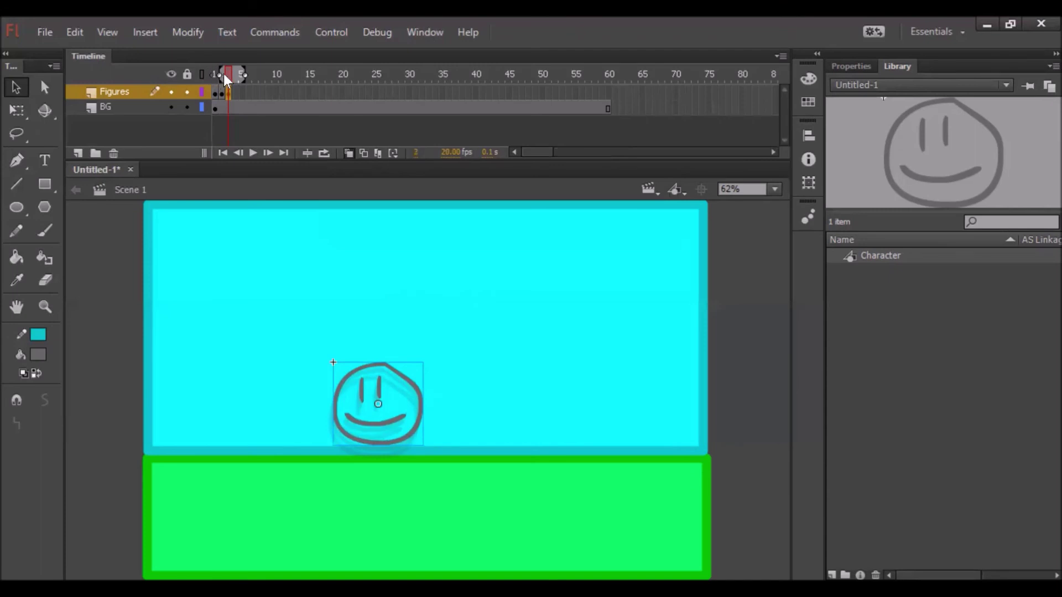
key(Return)
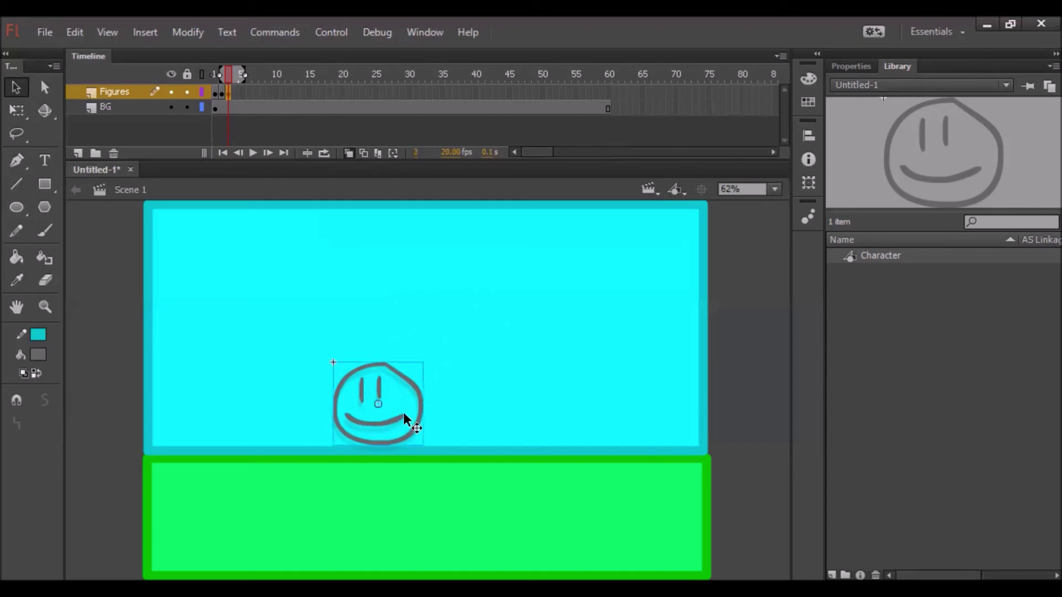
- Break apart the Character instance on frame 3 and replace its smile with a brushed, nearly flat mouth line
right_click(404, 413)
click(454, 307)
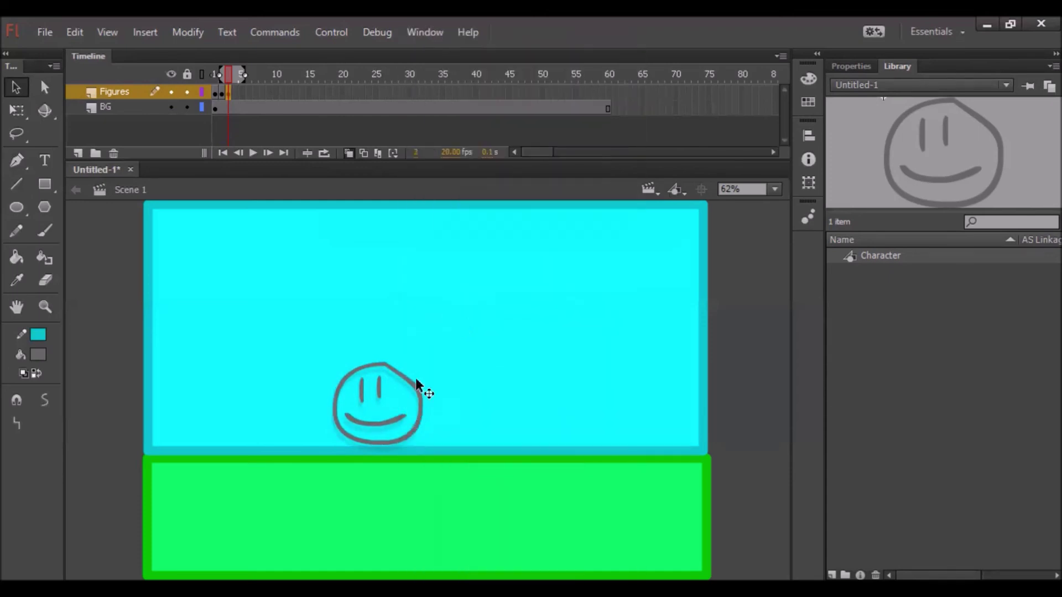
click(400, 417)
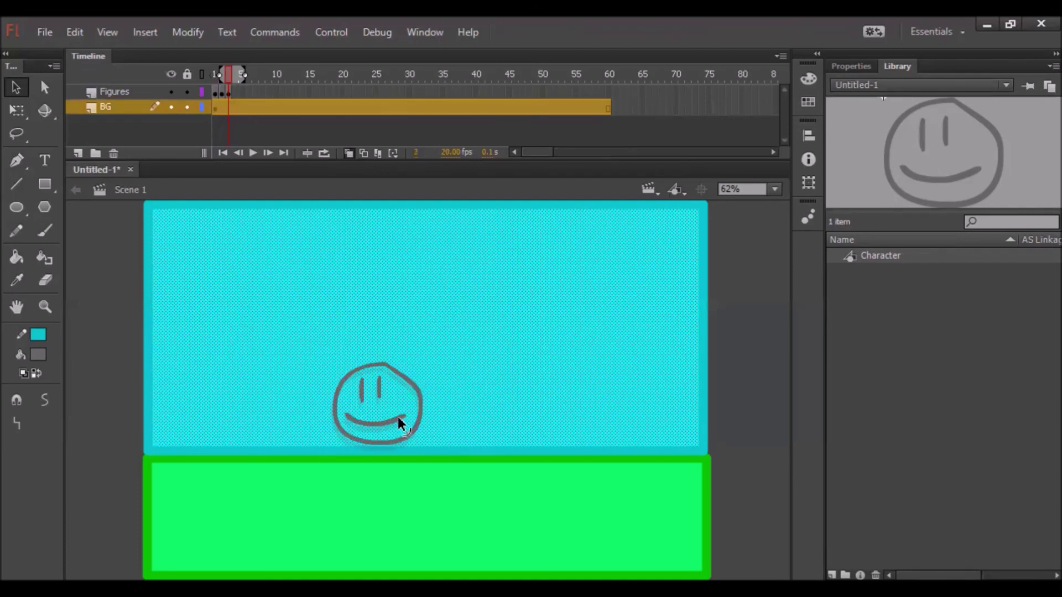
click(397, 416)
click(403, 418)
key(Delete)
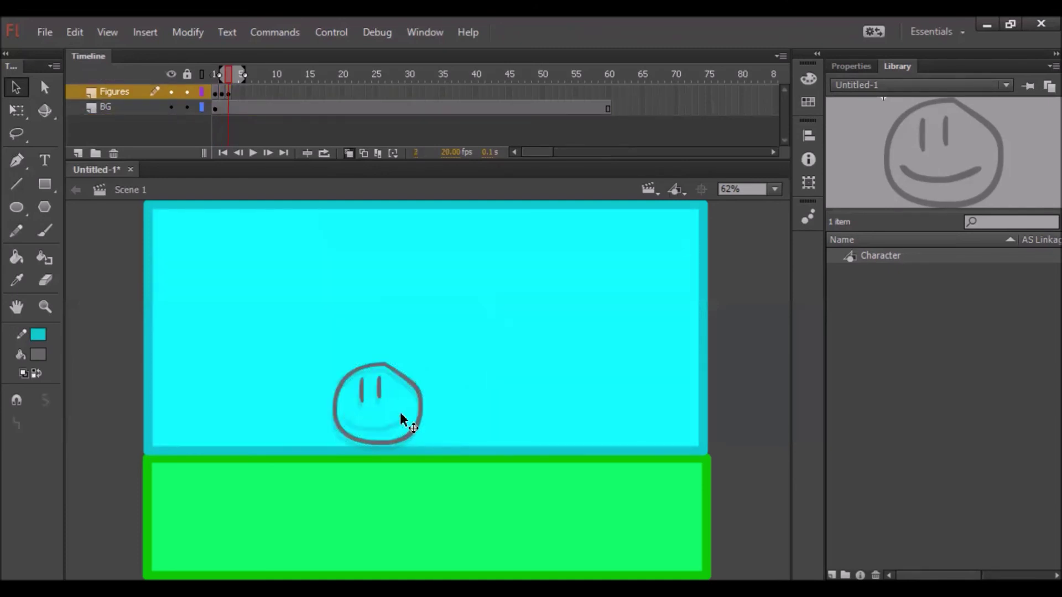
click(48, 223)
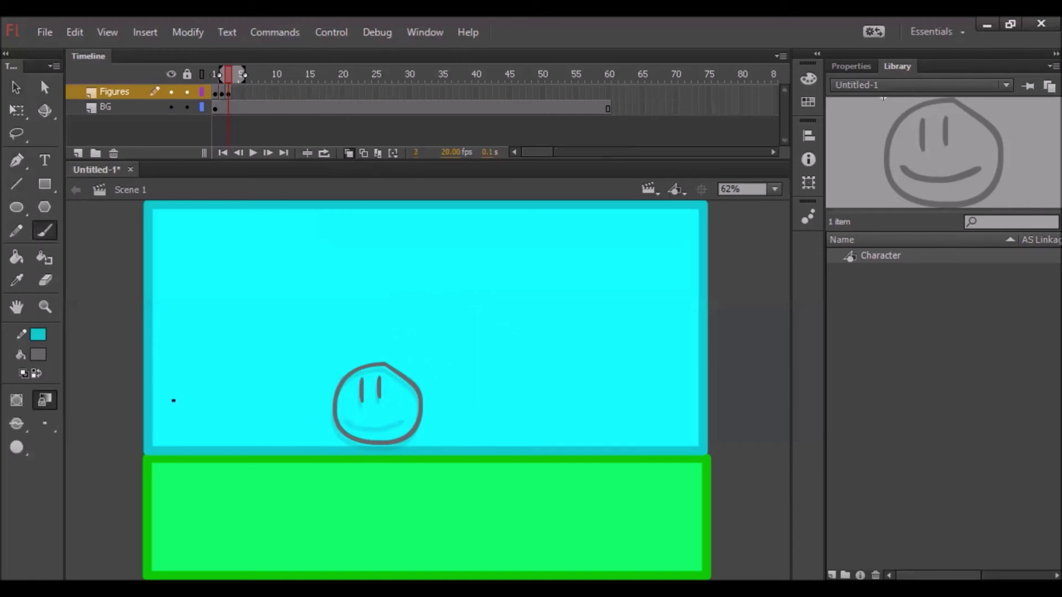
drag(346, 420, 406, 428)
- Scrub back through the Figures keyframes to frame 1 and play the animation
click(223, 78)
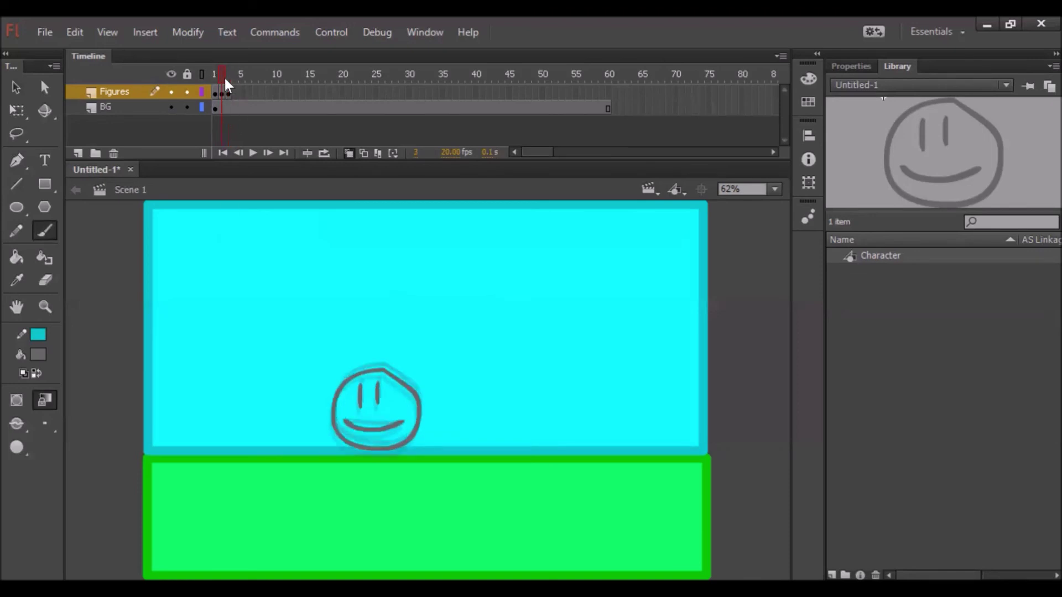
drag(220, 78, 211, 81)
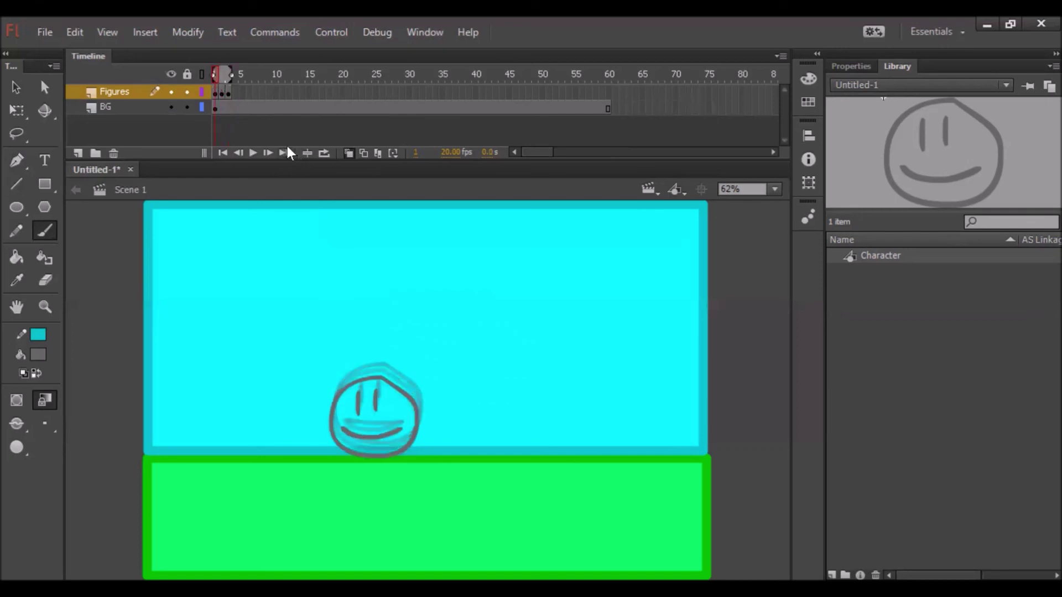
click(250, 152)
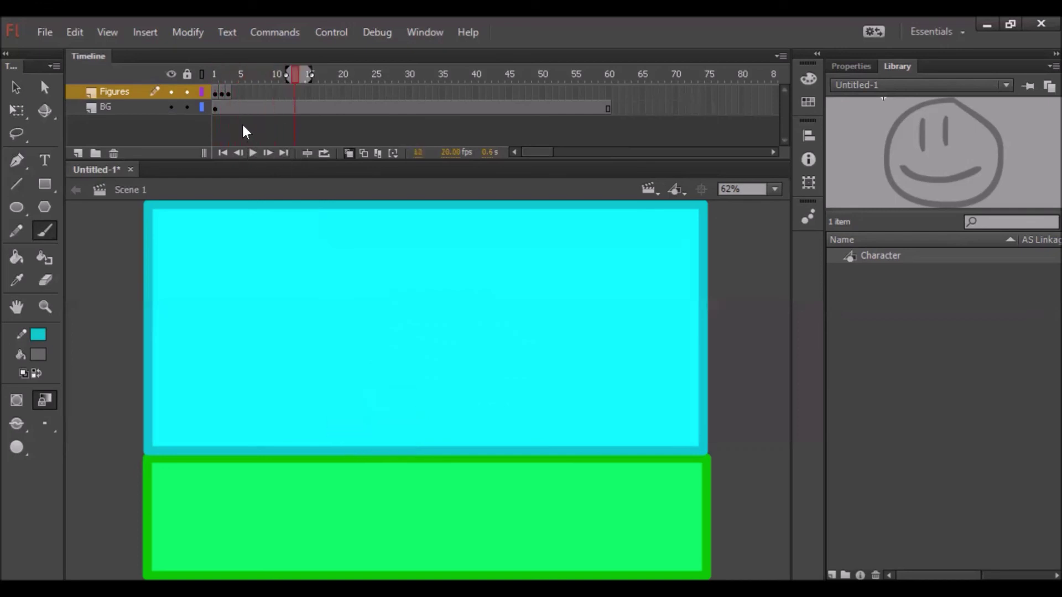
- Insert a blank keyframe at frame 4 of the Figures layer and place a Character instance from the library on it
click(232, 94)
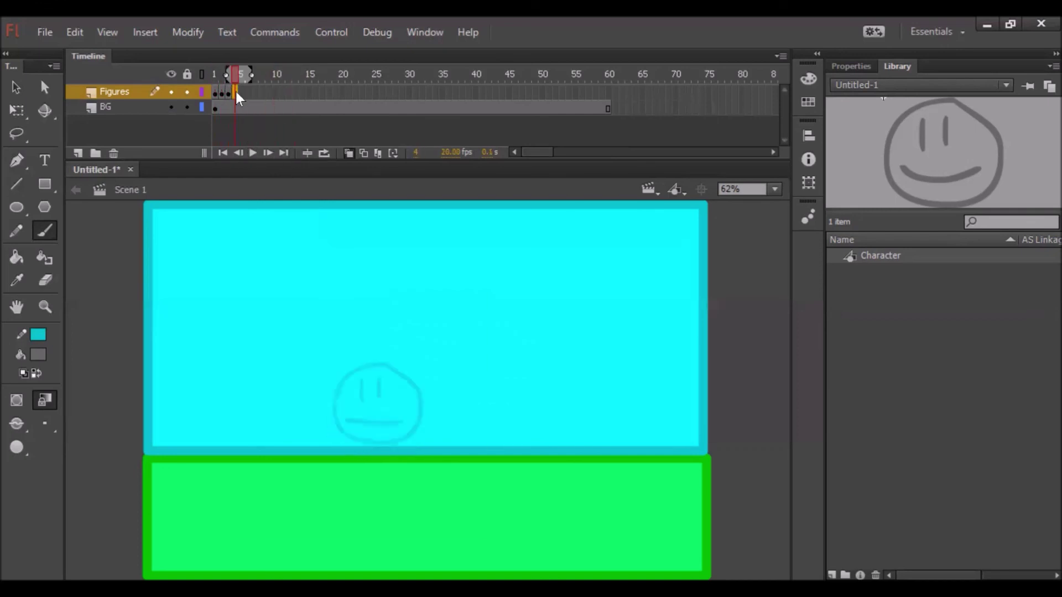
right_click(236, 91)
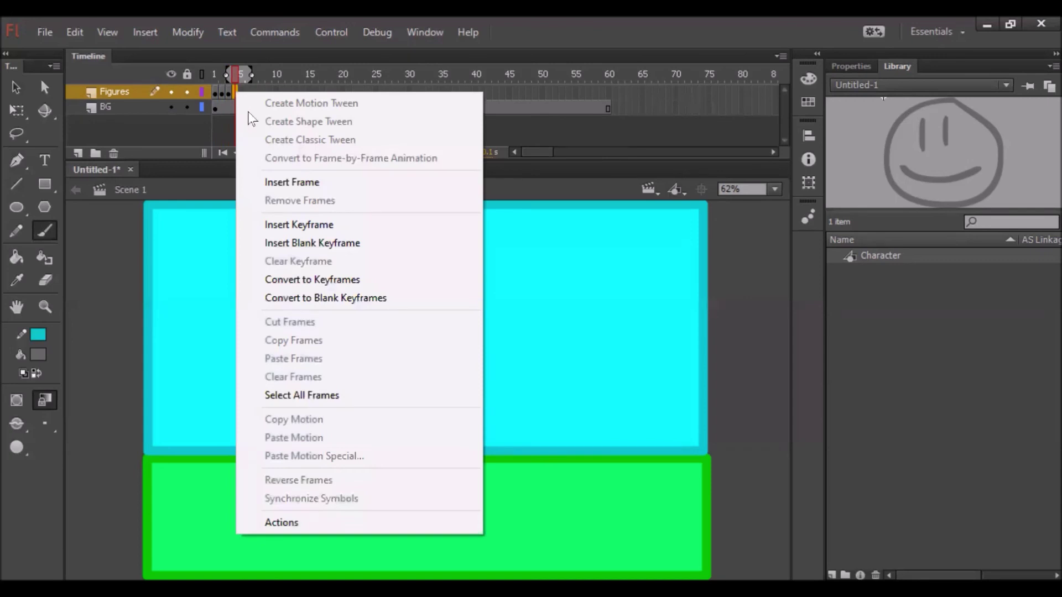
click(307, 242)
drag(889, 255, 394, 449)
drag(386, 403, 384, 403)
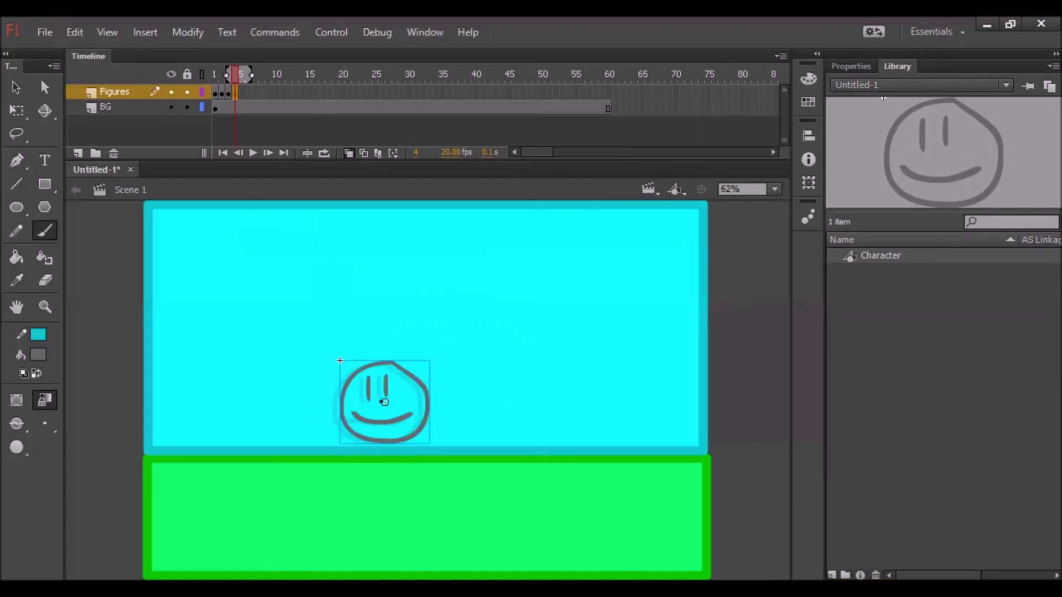
- Move the frame 4 smiley so it sits slightly above the onion-skinned frame 3 smiley, and deselect it
key(v)
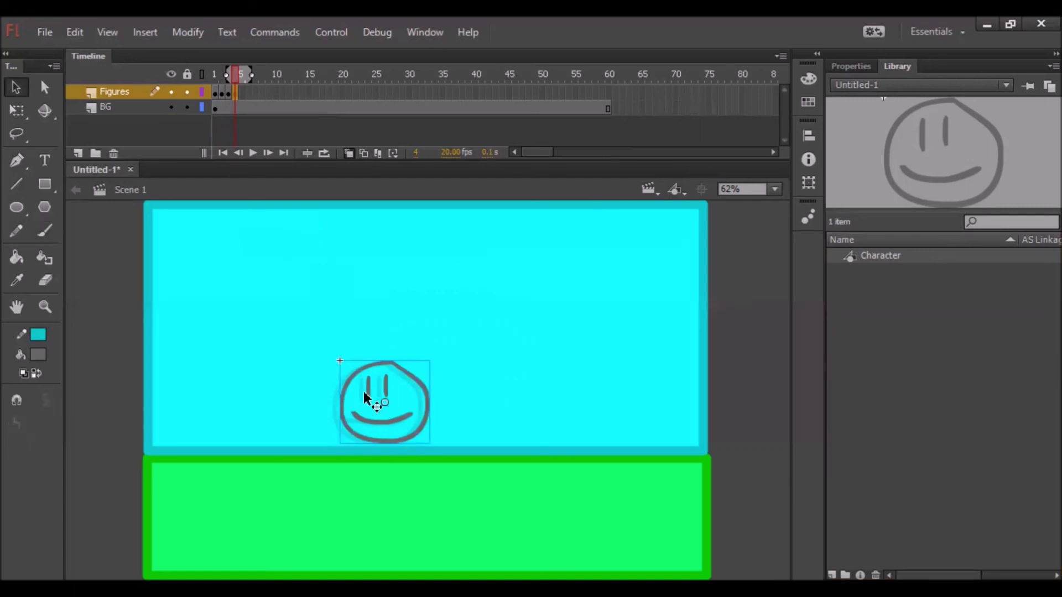
drag(383, 362, 379, 350)
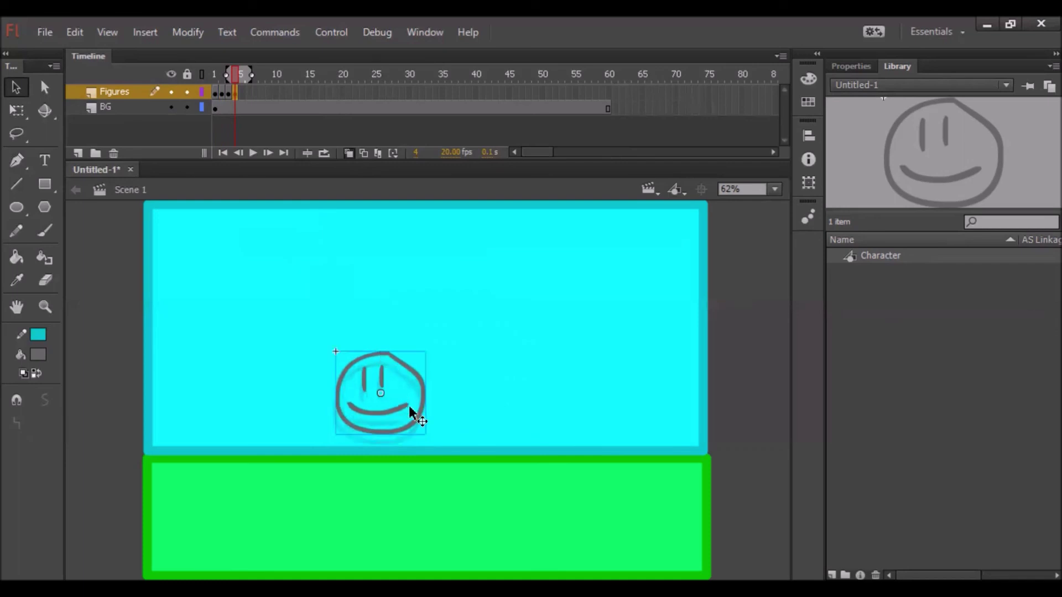
drag(407, 423, 409, 431)
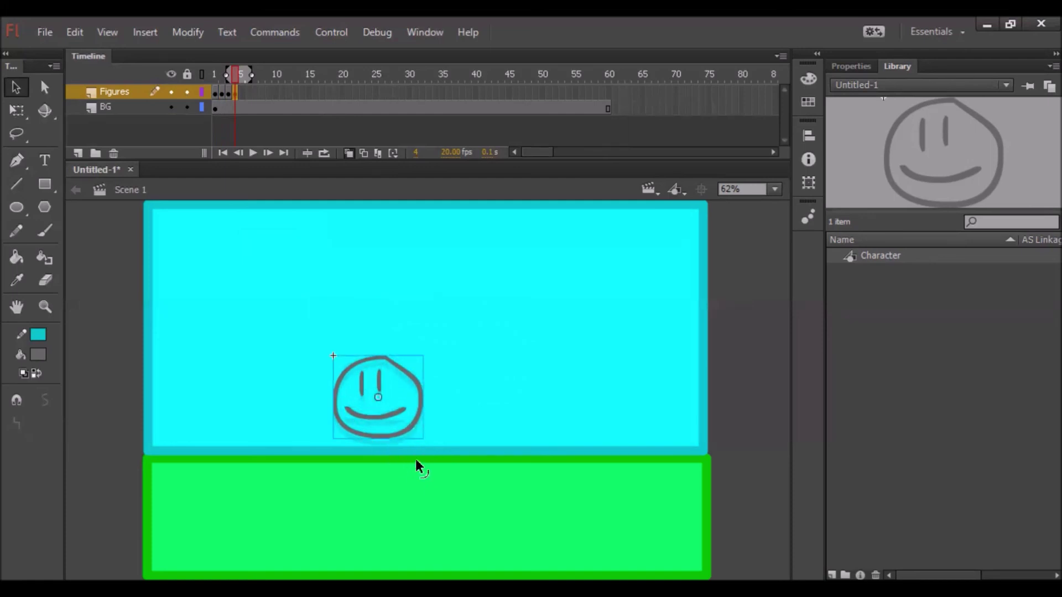
click(441, 469)
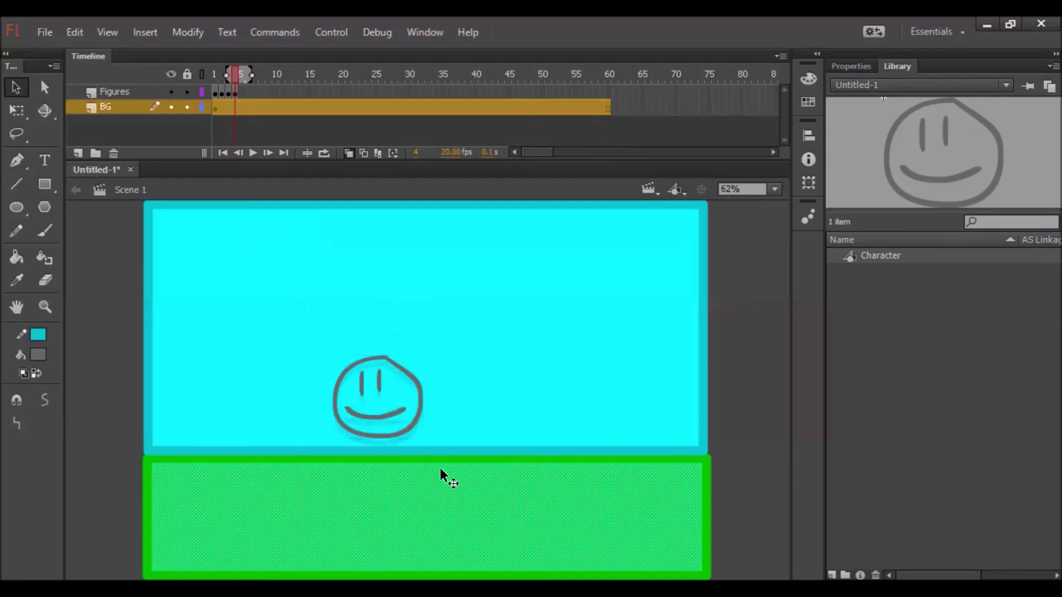
- Break apart the Character instance on frame 4 and replace its smile with a brushed, nearly straight mouth line
click(390, 411)
right_click(397, 413)
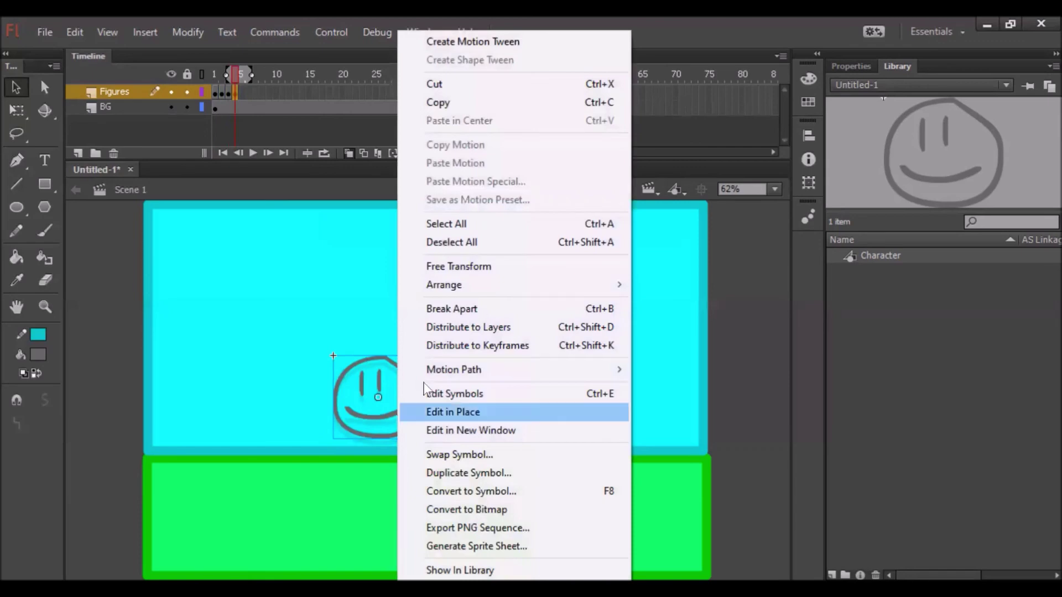
click(470, 309)
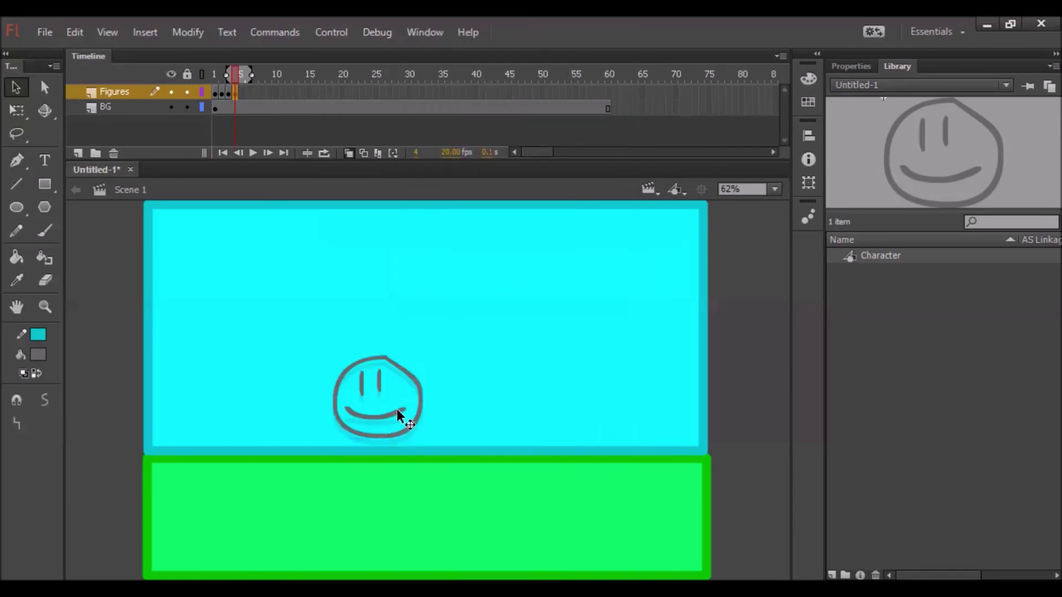
click(489, 420)
click(396, 407)
key(Delete)
click(42, 233)
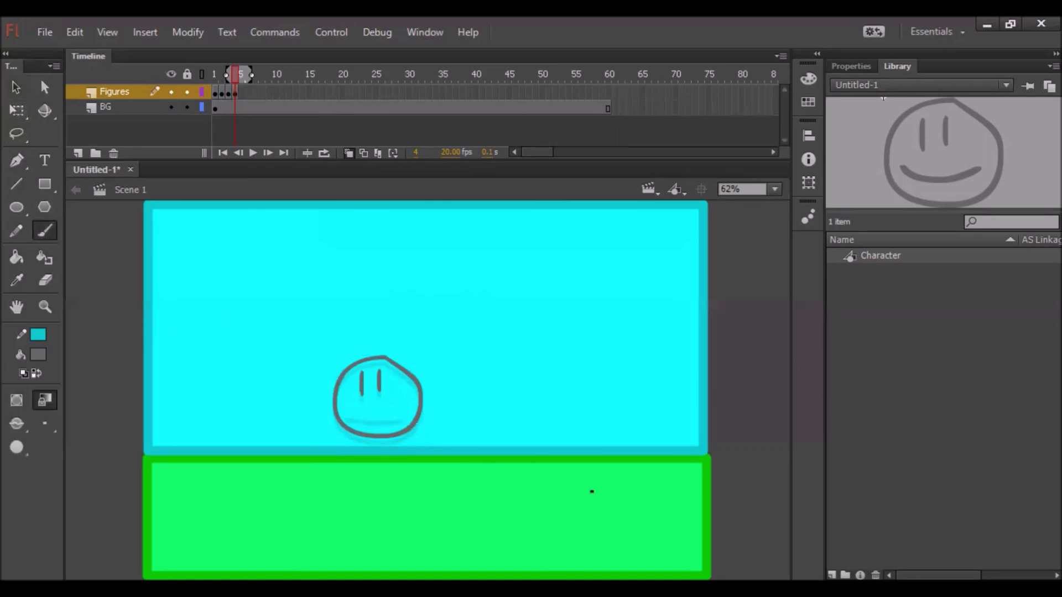
drag(350, 418, 404, 420)
- Scrub back to frame 1, play the animation through the four Figures keyframes and stop it
drag(232, 78, 199, 92)
click(252, 153)
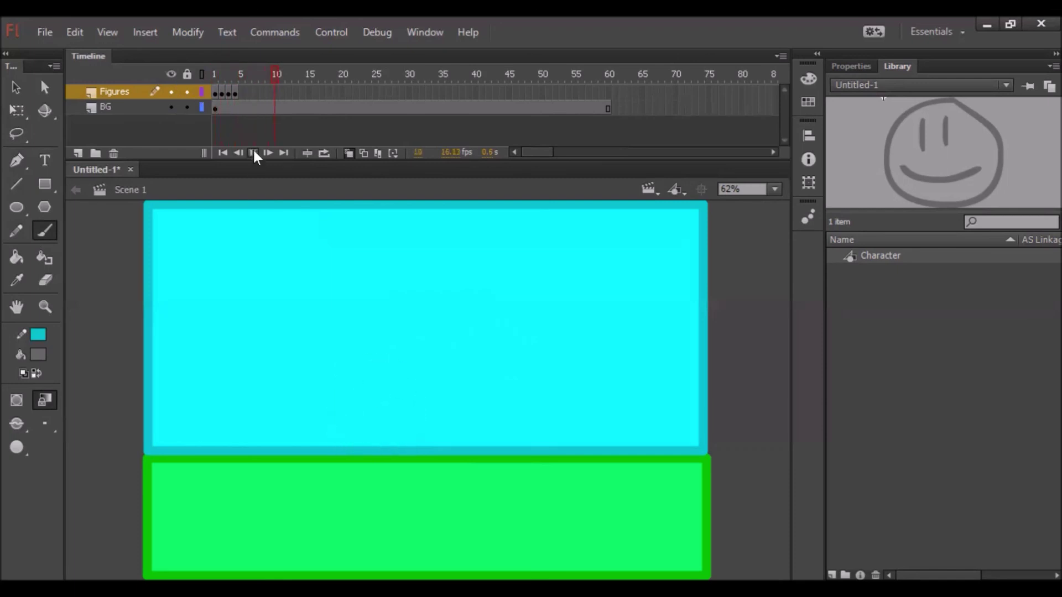
click(252, 153)
- Insert a blank keyframe at frame 5 of the Figures layer and place a Character instance from the library on it
click(241, 92)
right_click(242, 91)
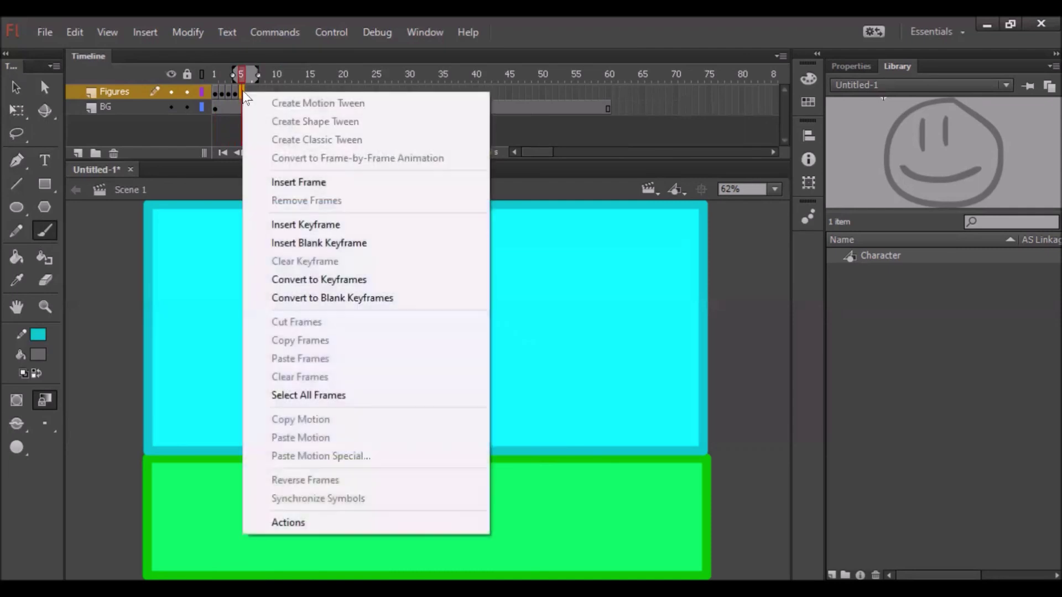
click(318, 243)
drag(869, 258, 535, 352)
drag(403, 377, 404, 378)
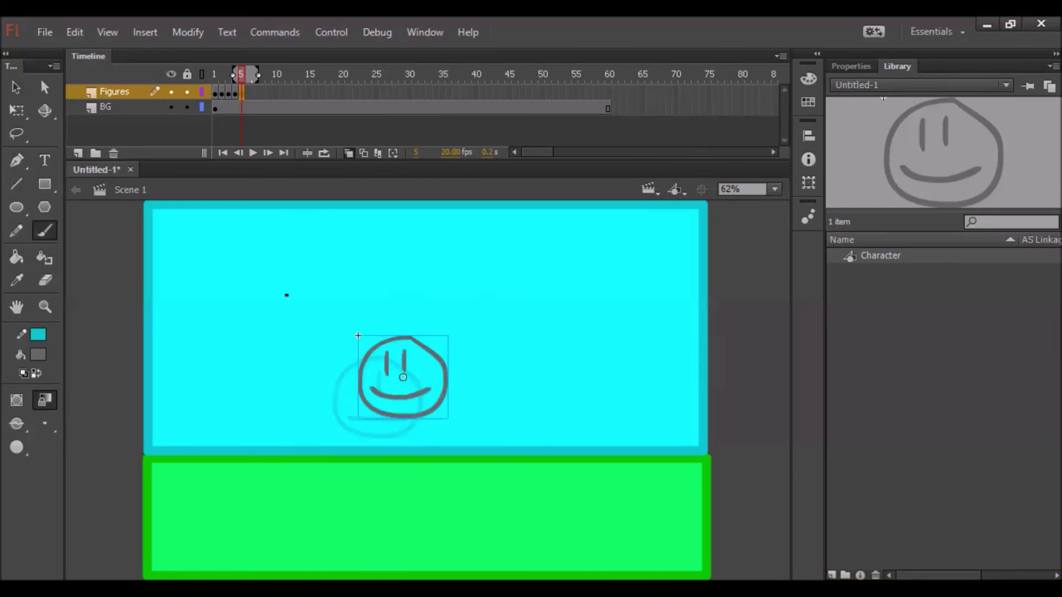
- Move the frame 5 smiley so it sits slightly above the onion-skinned frame 4 smiley
key(v)
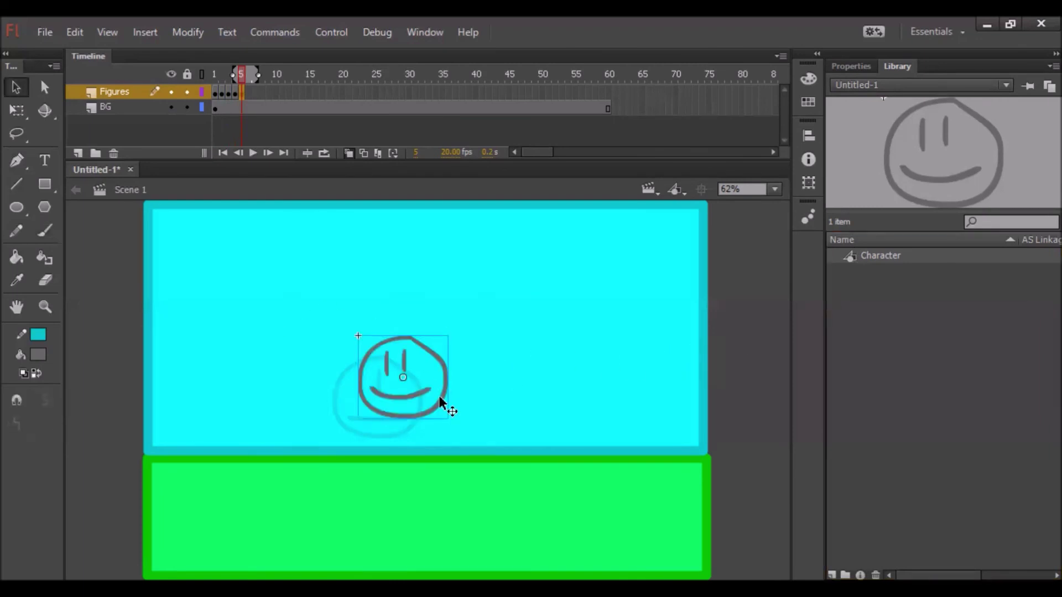
drag(437, 394, 409, 423)
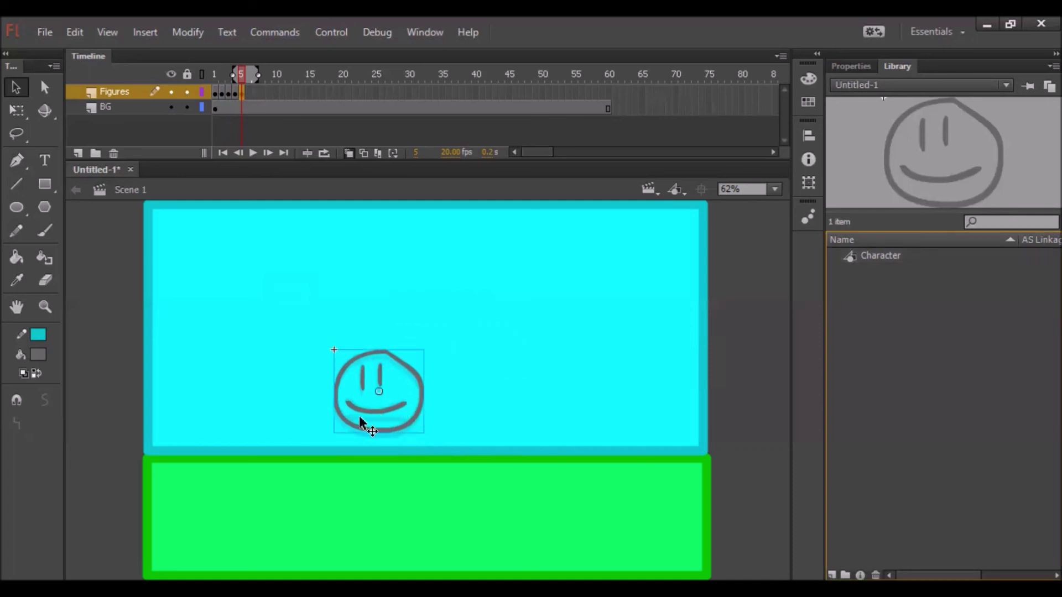
click(432, 428)
double_click(400, 403)
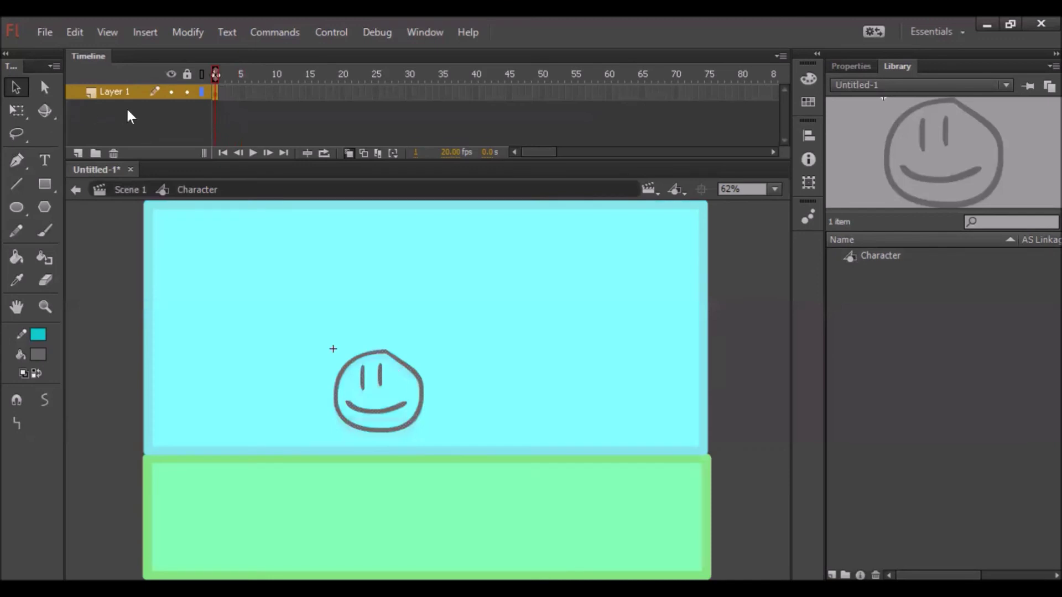
key(ctrl+e)
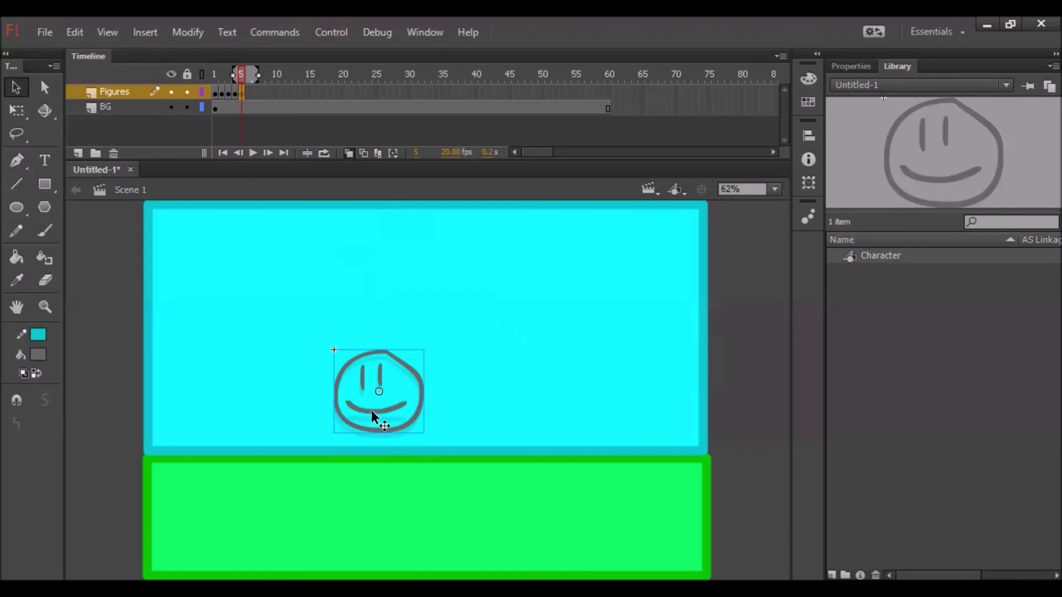
drag(419, 413, 419, 410)
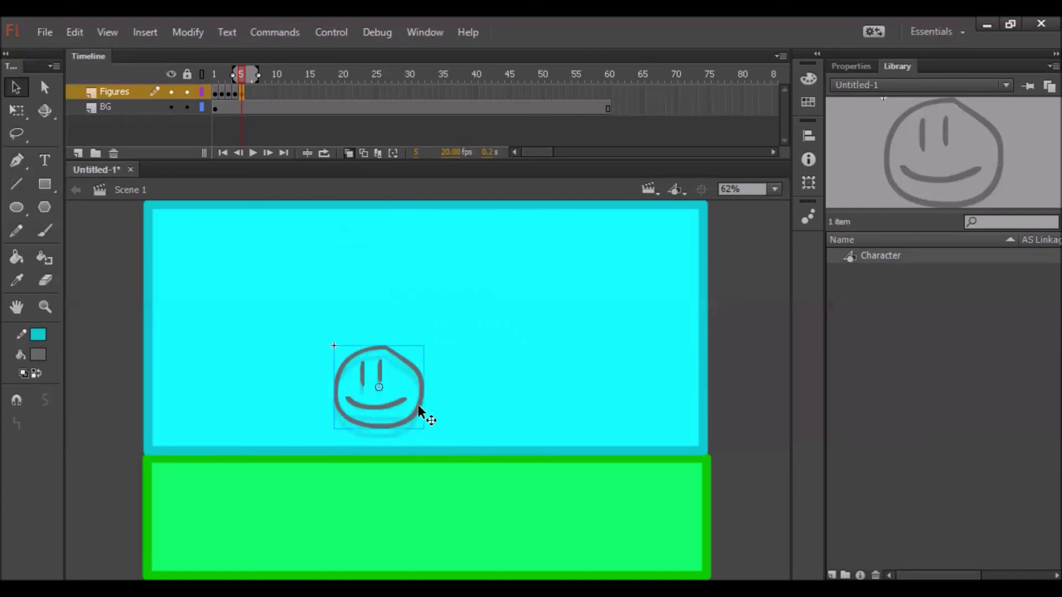
- Break apart the Character instance on frame 5 and replace its smile with a brushed, slightly frowning mouth
right_click(386, 404)
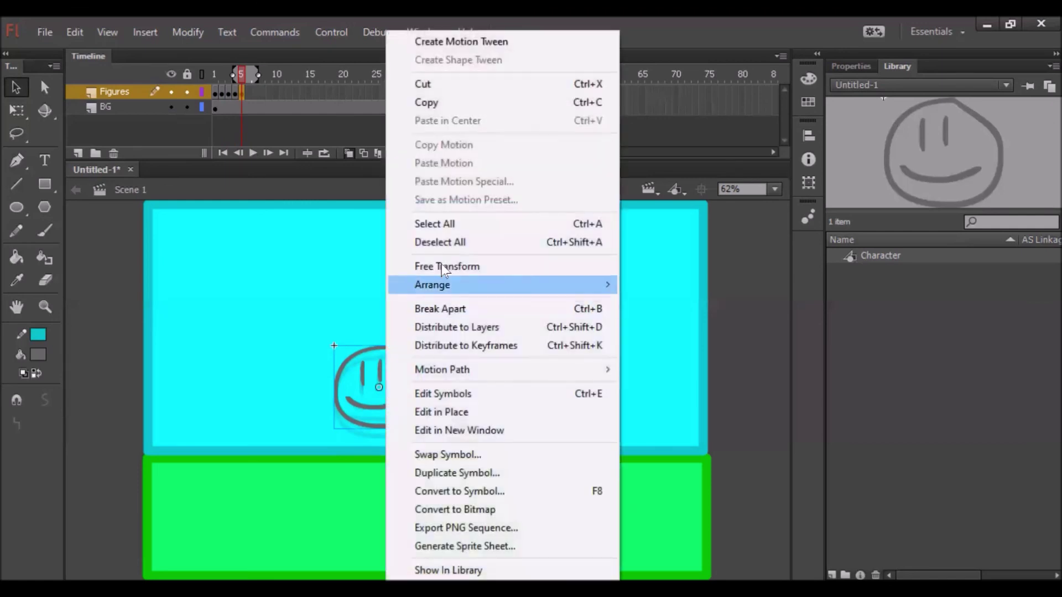
click(447, 309)
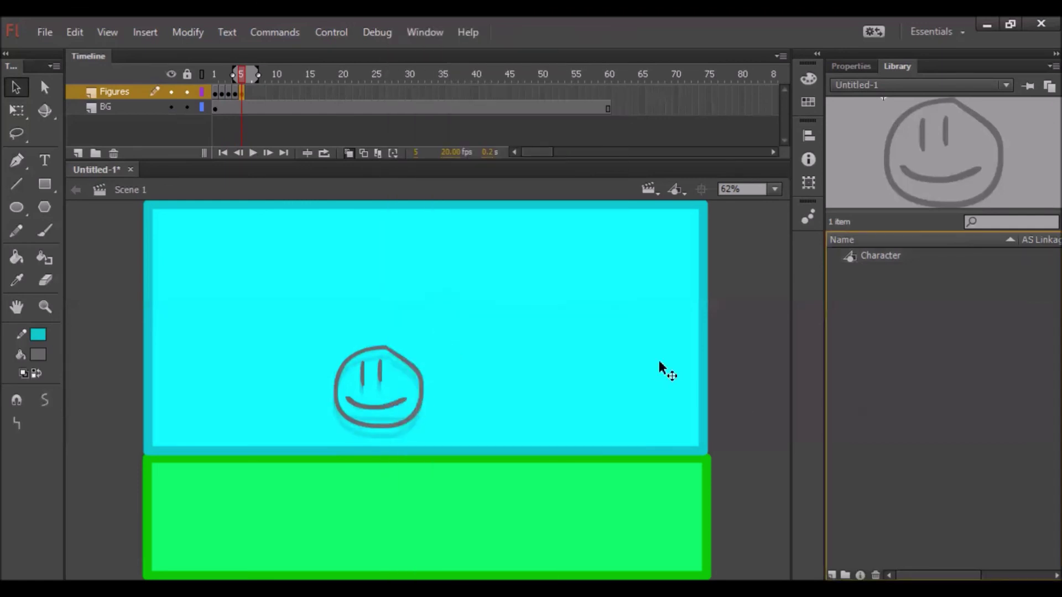
click(413, 403)
click(388, 403)
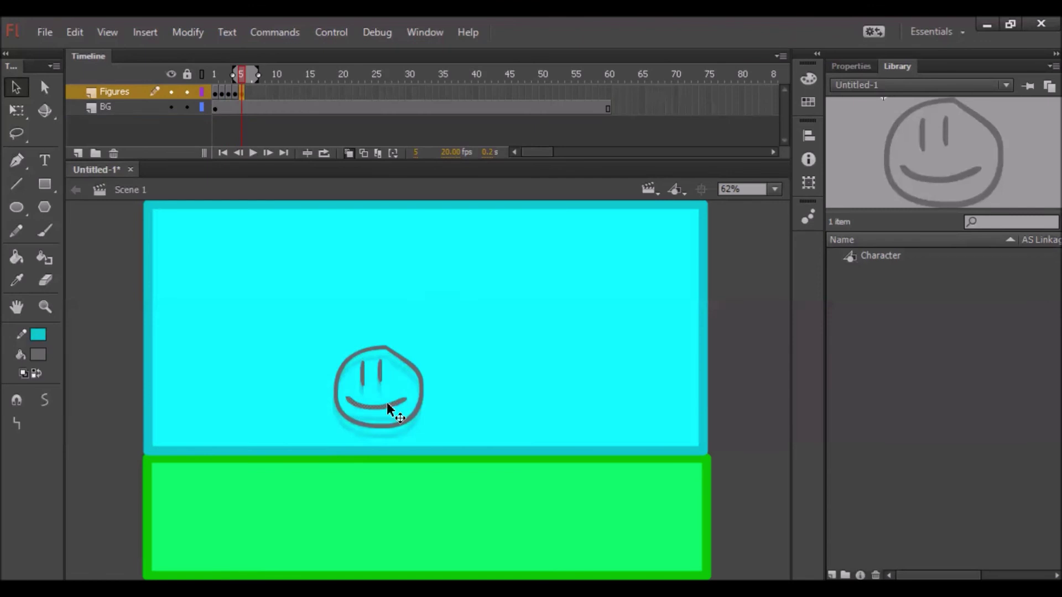
key(F6)
key(Delete)
click(44, 232)
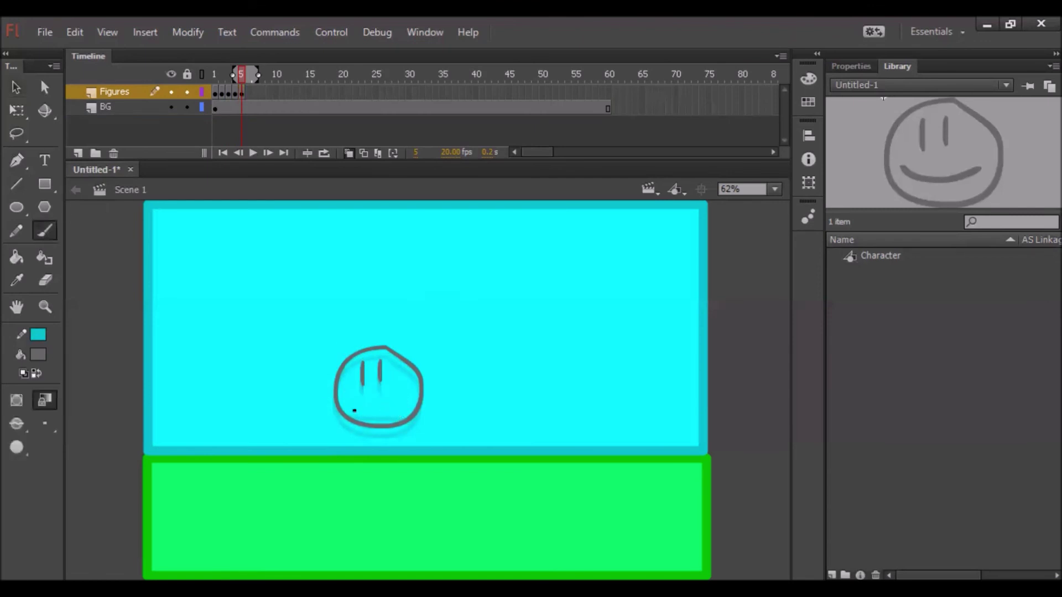
drag(353, 406, 397, 412)
- Play the animation to check the new mouth, stop it and return to frame 5 of the Figures layer
click(250, 152)
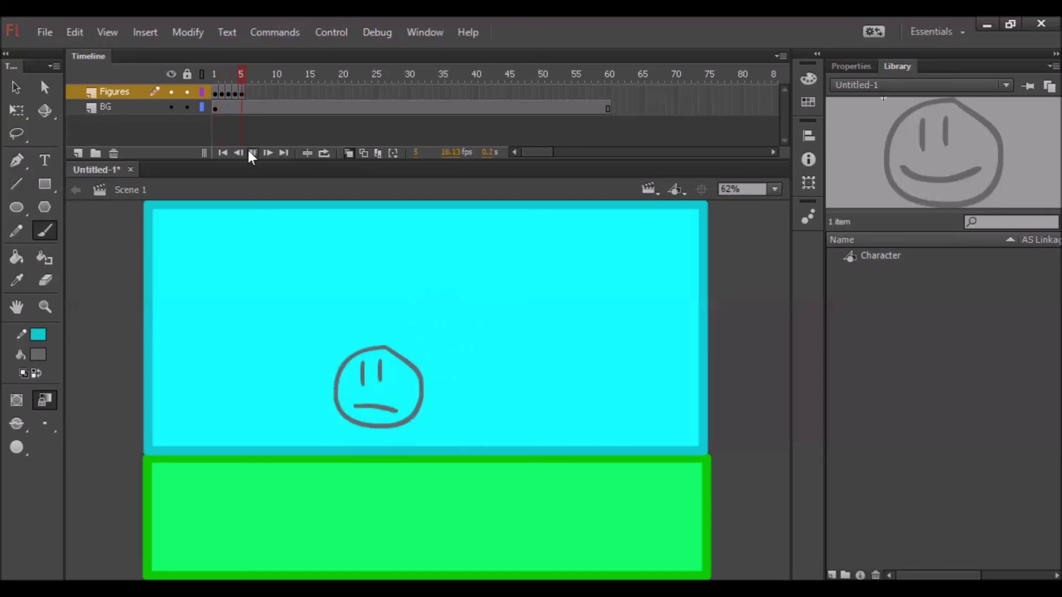
click(249, 152)
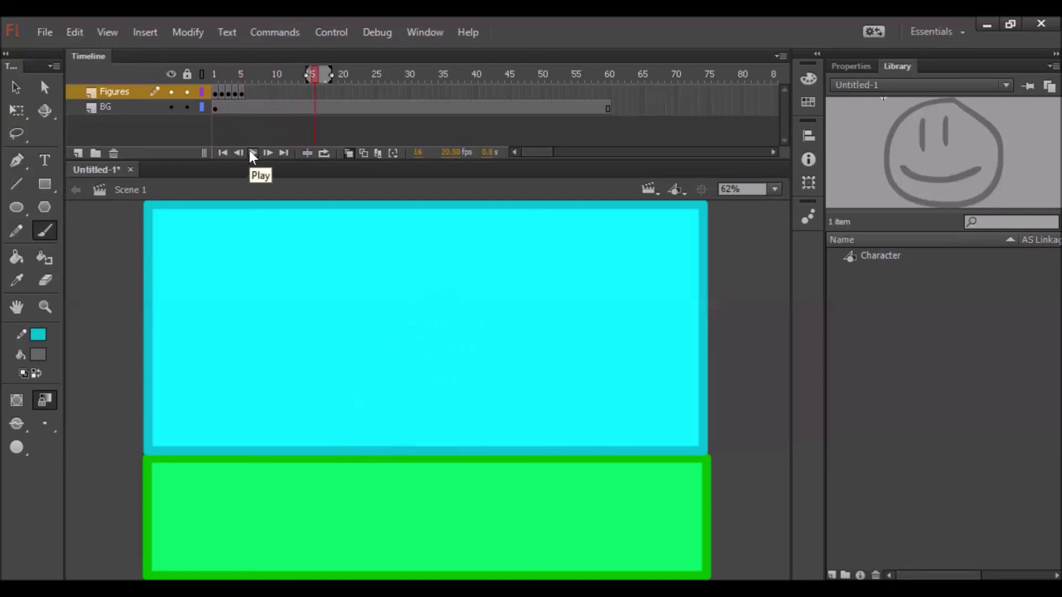
click(240, 94)
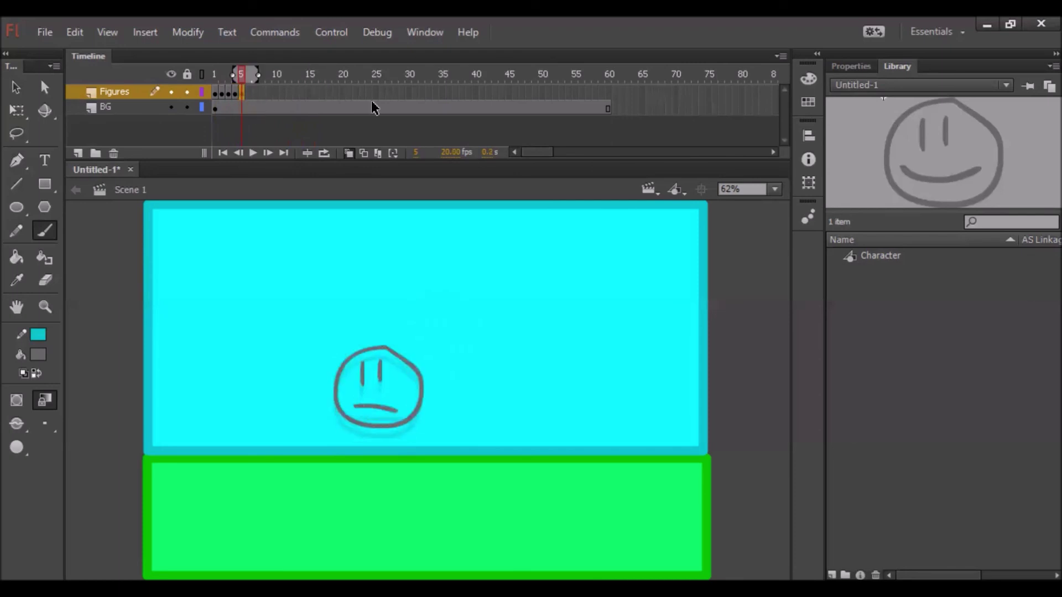
- Extend the frame 5 drawing on the Figures layer by inserting a frame at frame 25
click(408, 93)
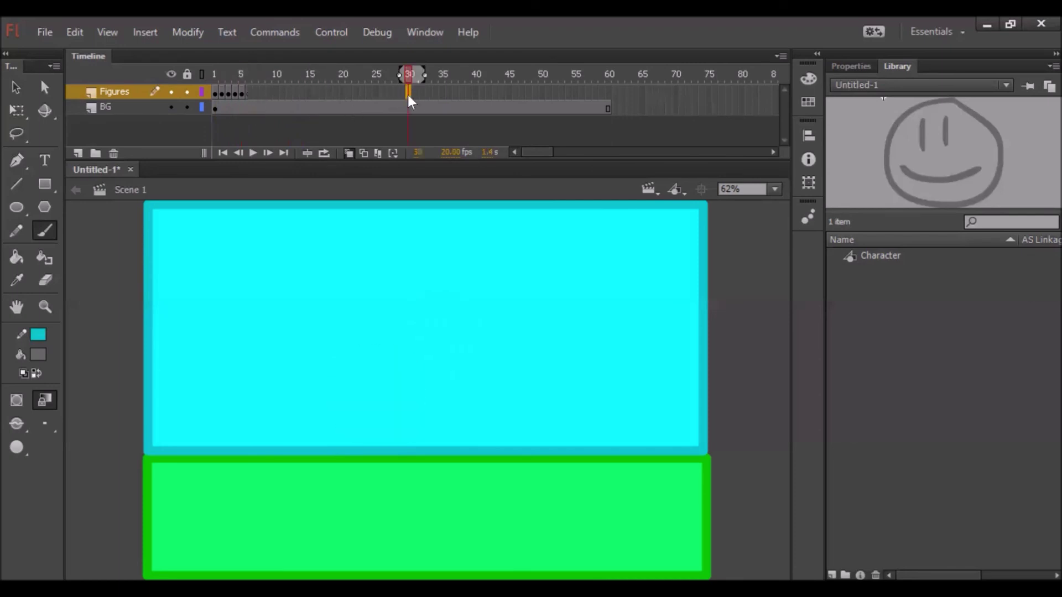
right_click(409, 94)
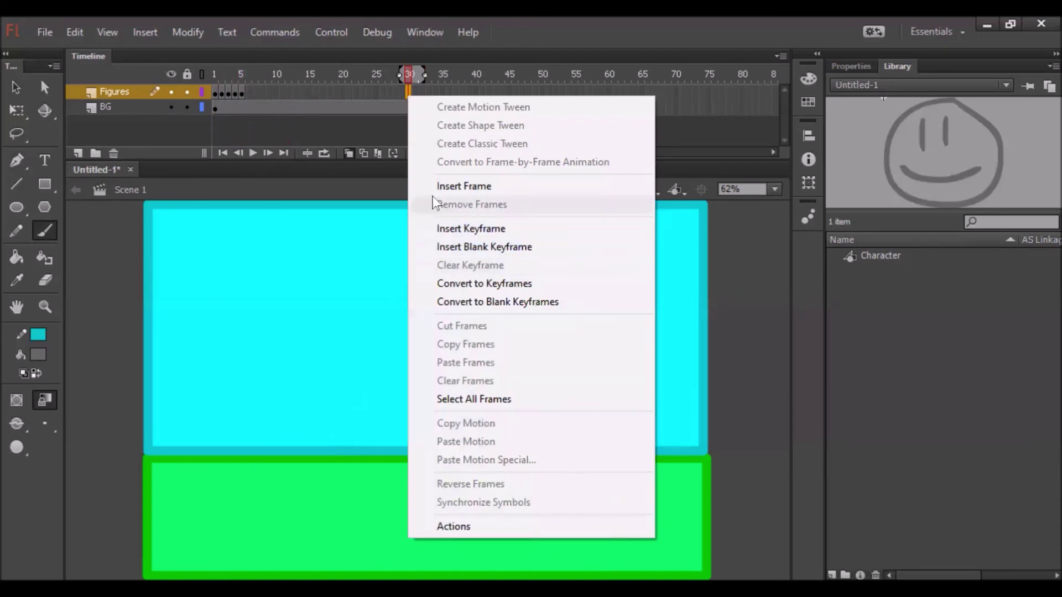
click(375, 91)
right_click(374, 90)
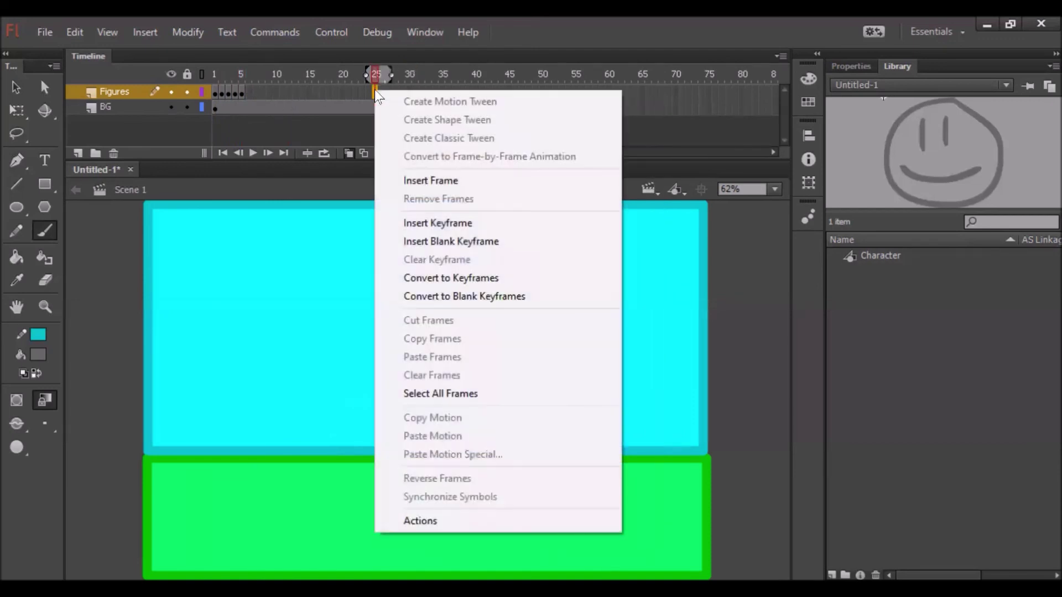
click(416, 177)
- Play the animation from frame 1 to check how long the frowning face is held, and stop it
click(217, 93)
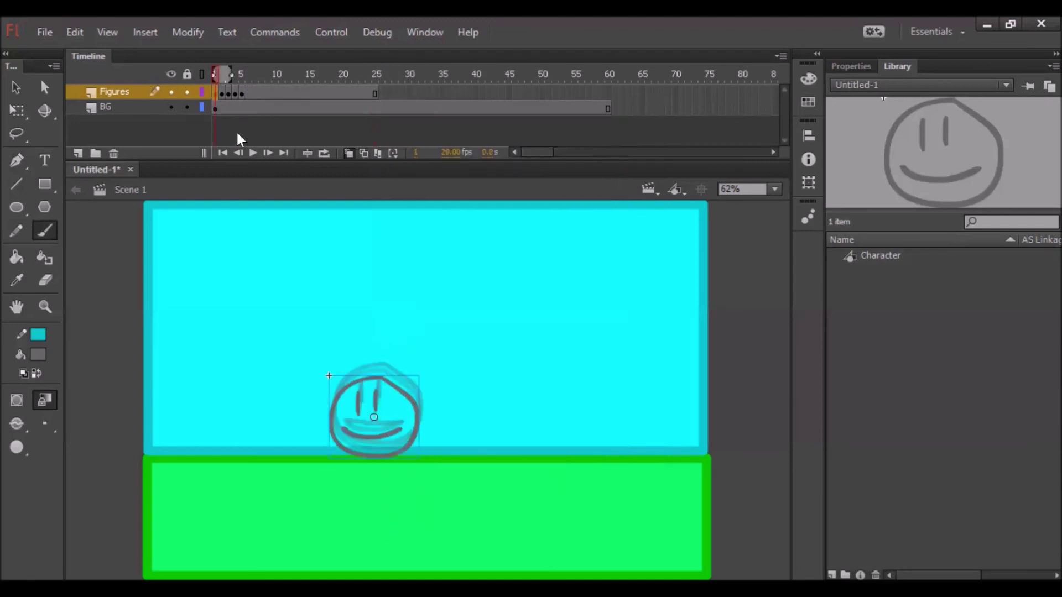
click(254, 152)
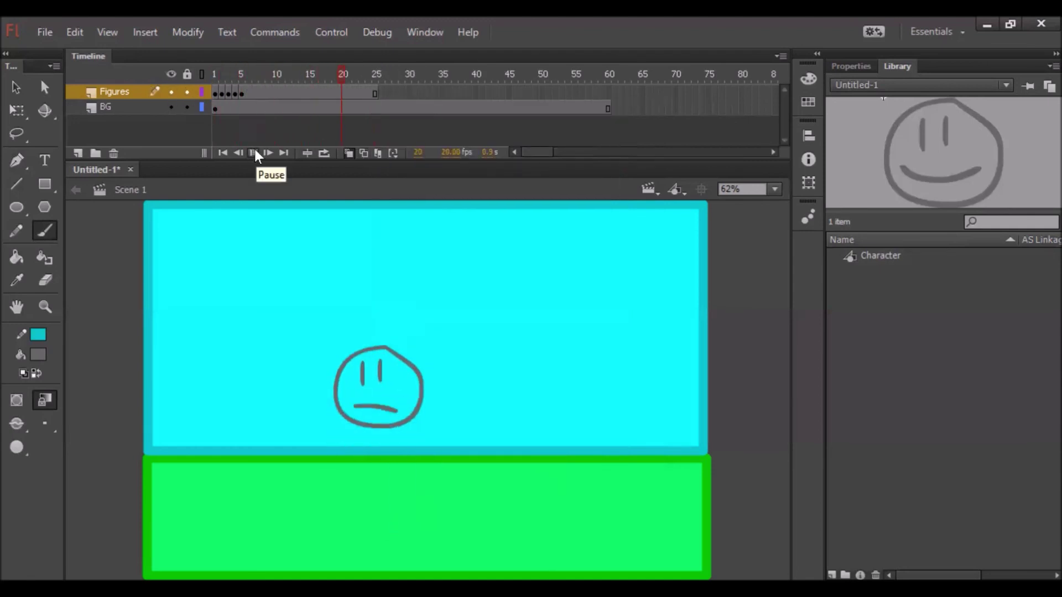
click(252, 154)
- Try to paint with the Brush on the empty frame 26 of the Figures layer
click(381, 93)
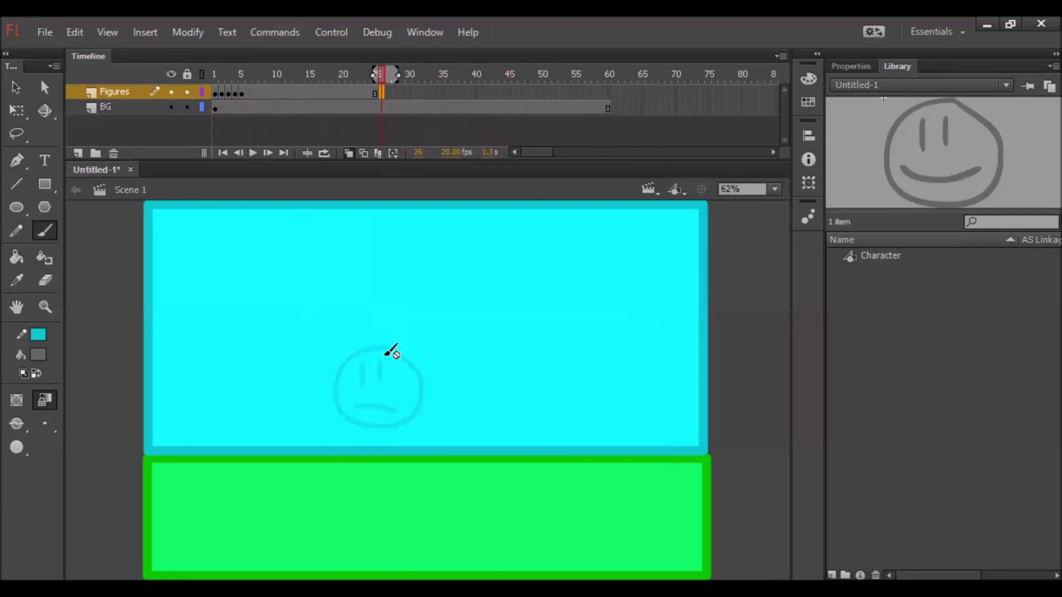
click(367, 371)
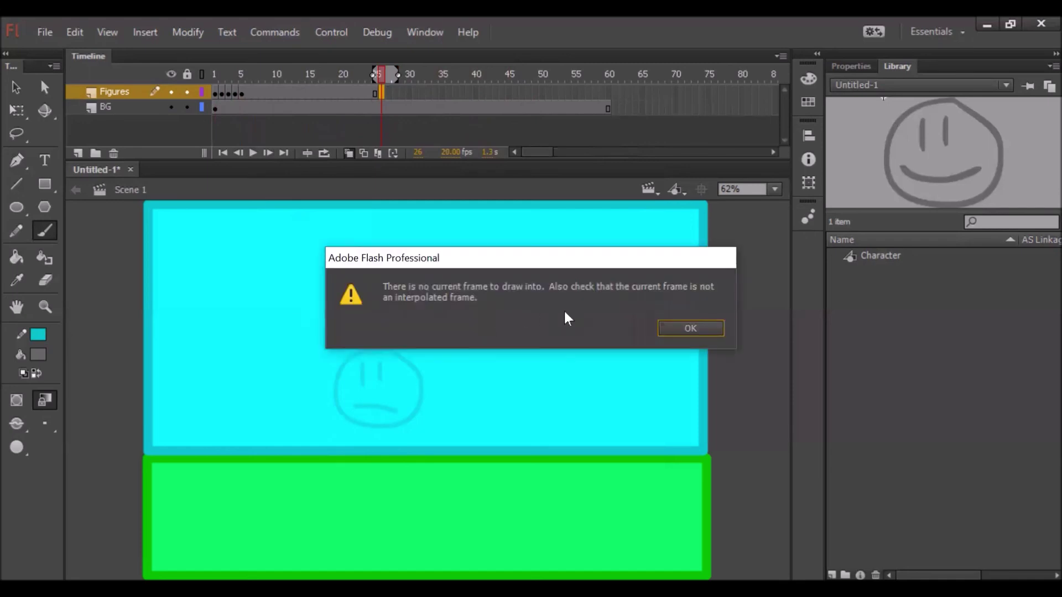
click(675, 331)
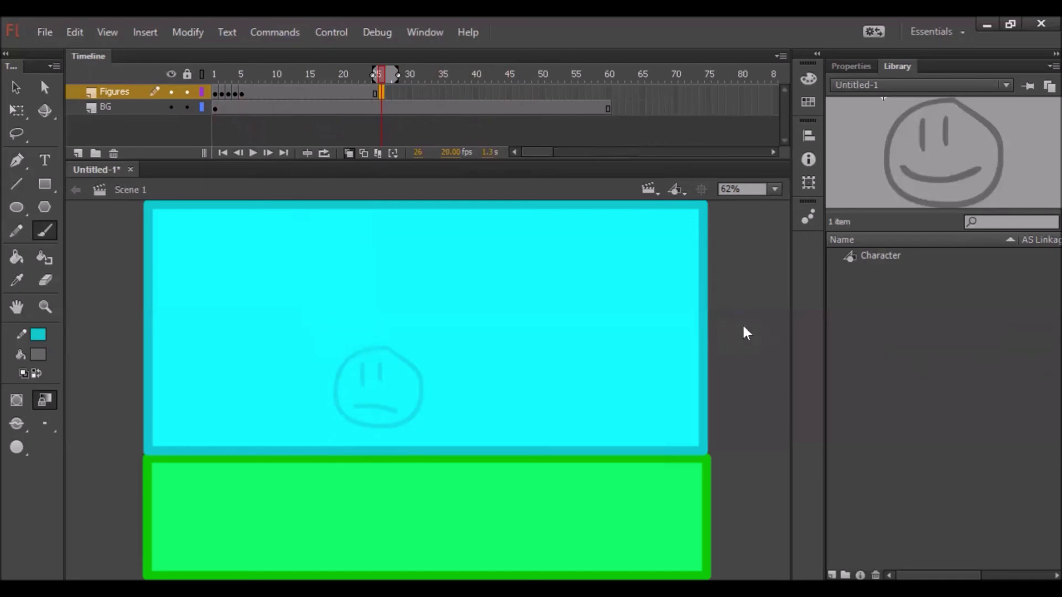
click(689, 313)
click(690, 328)
- Insert a blank keyframe at frame 26 of the Figures layer, then brush a test oval on it and undo the stroke
right_click(381, 93)
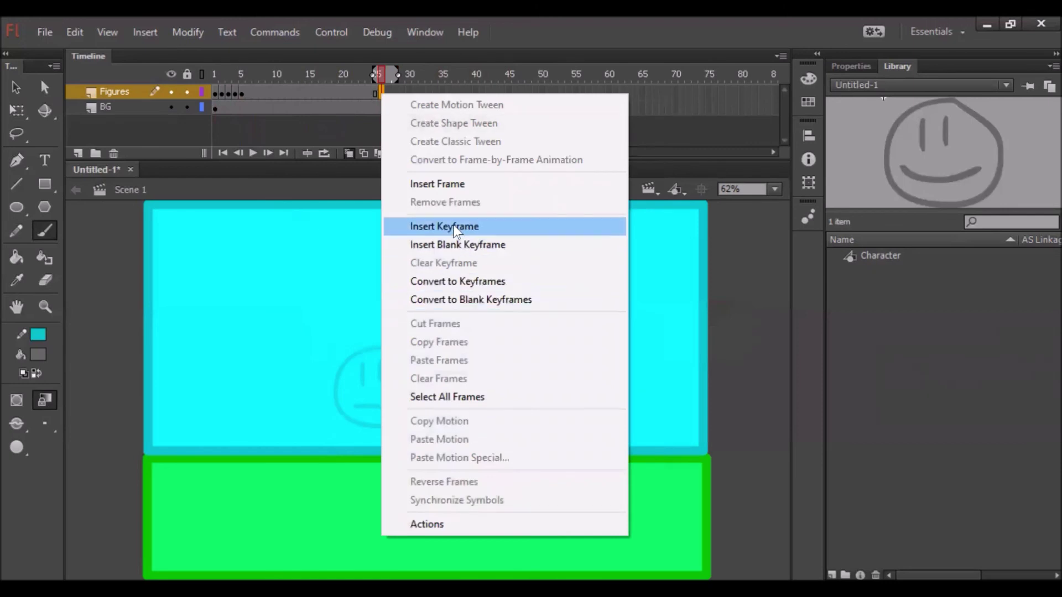
click(462, 246)
mouse_move(413, 328)
mouse_down()
mouse_move(388, 333)
mouse_move(383, 398)
mouse_move(414, 328)
mouse_up()
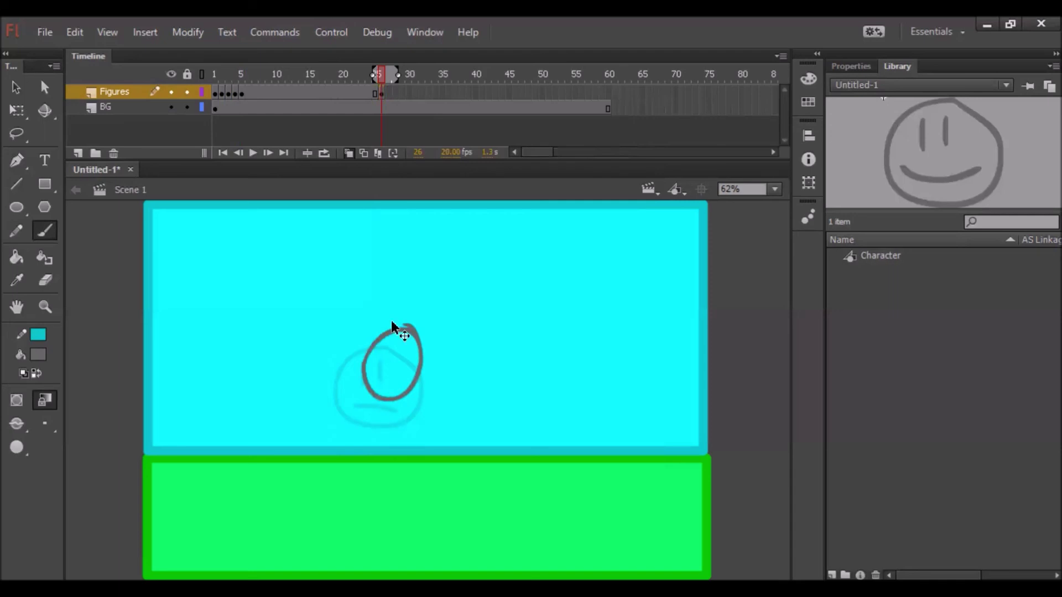
key(ctrl+z)
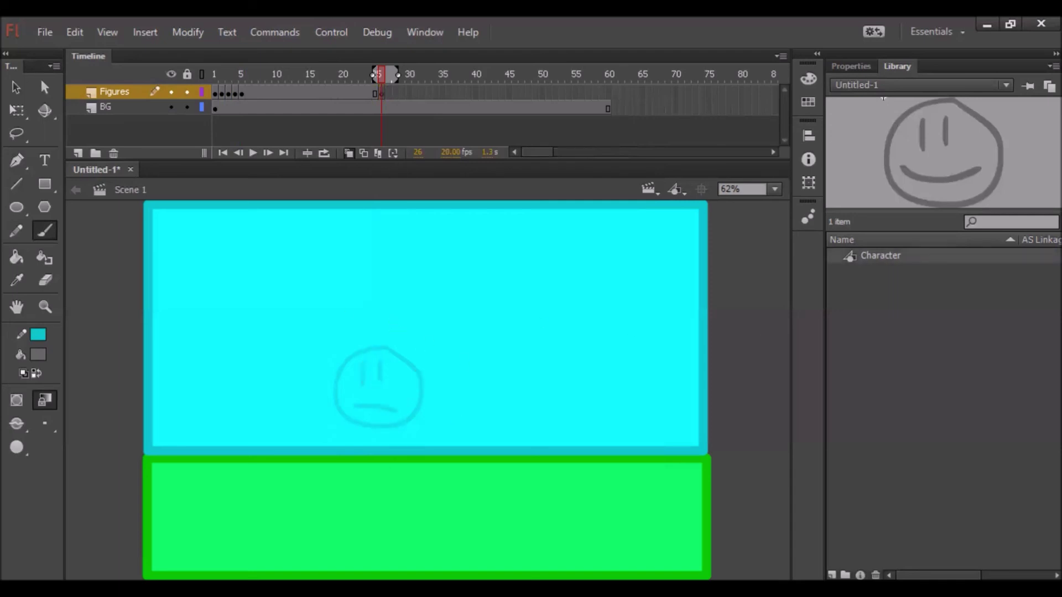